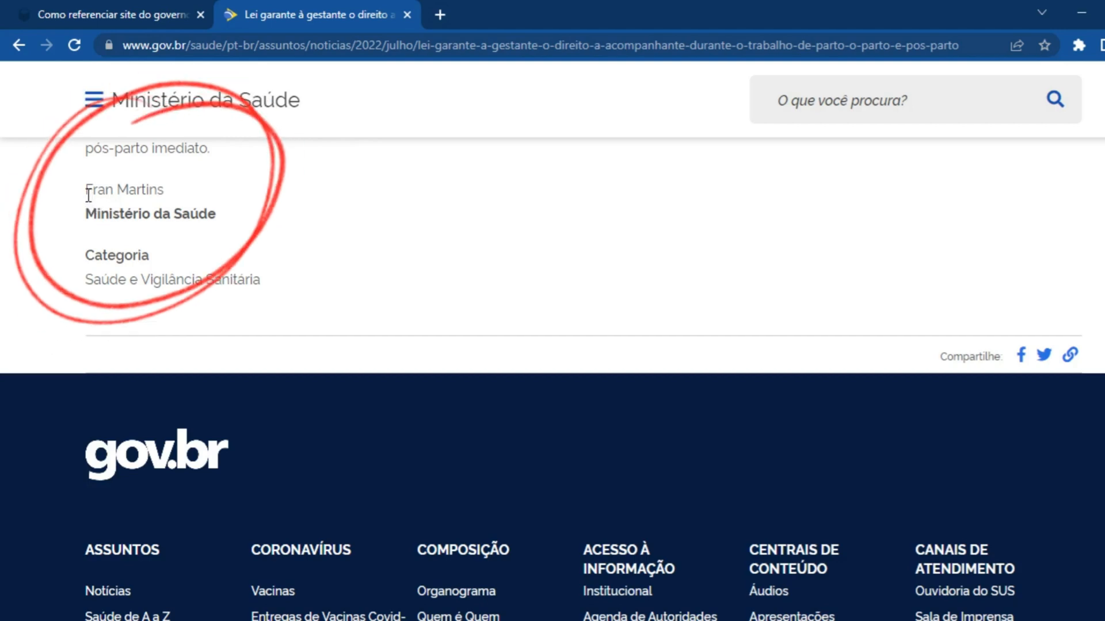
Check the article's author credit and start its reference in the Word document with the author's capitalised surname and first name, ending with a period
{"action": "left_click_drag", "start_coordinate": [86, 190], "coordinate": [195, 203]}
{"action": "scroll", "coordinate": [499, 349], "scroll_direction": "up", "scroll_amount": 15}
{"action": "scroll", "coordinate": [499, 350], "scroll_direction": "up", "scroll_amount": 3}
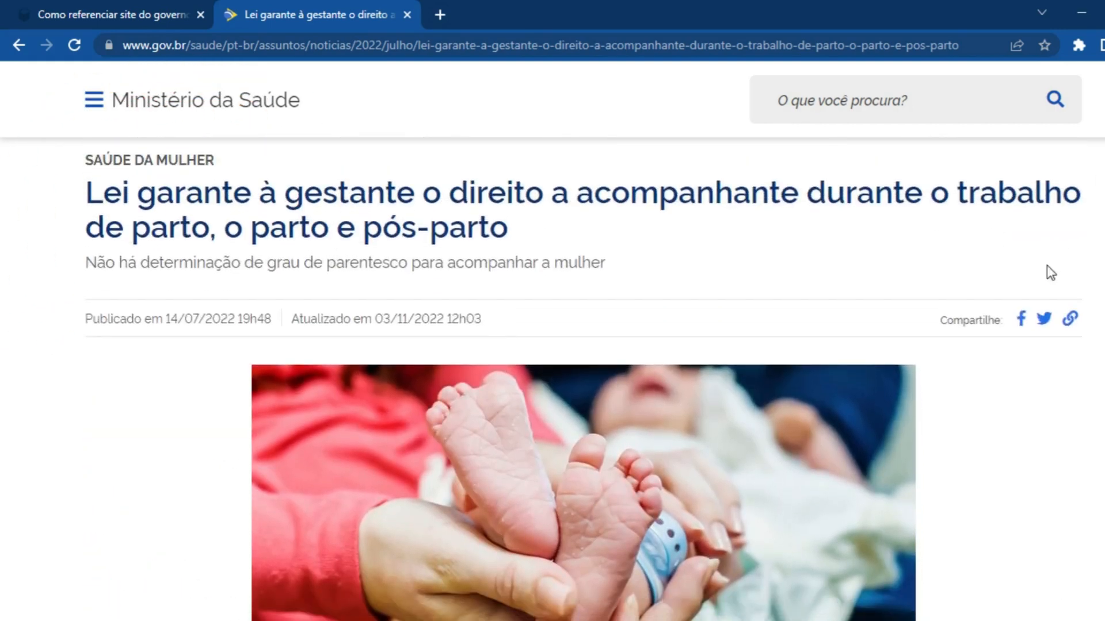
{"action": "left_click_drag", "start_coordinate": [86, 190], "coordinate": [527, 228]}
{"action": "left_click", "coordinate": [527, 228]}
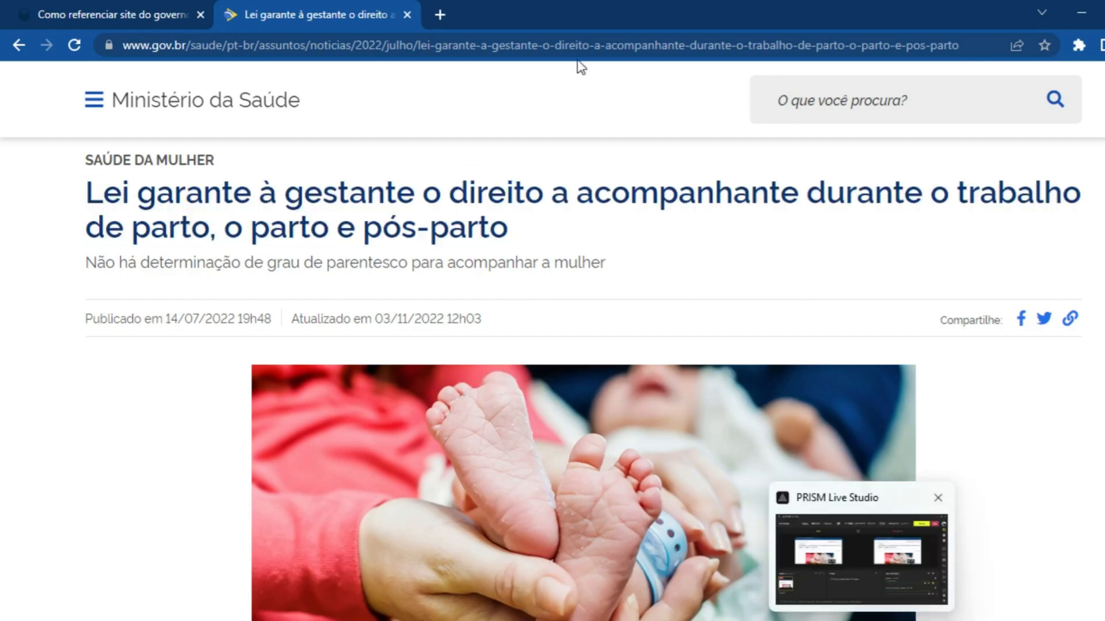
{"action": "mouse_move", "coordinate": [786, 620]}
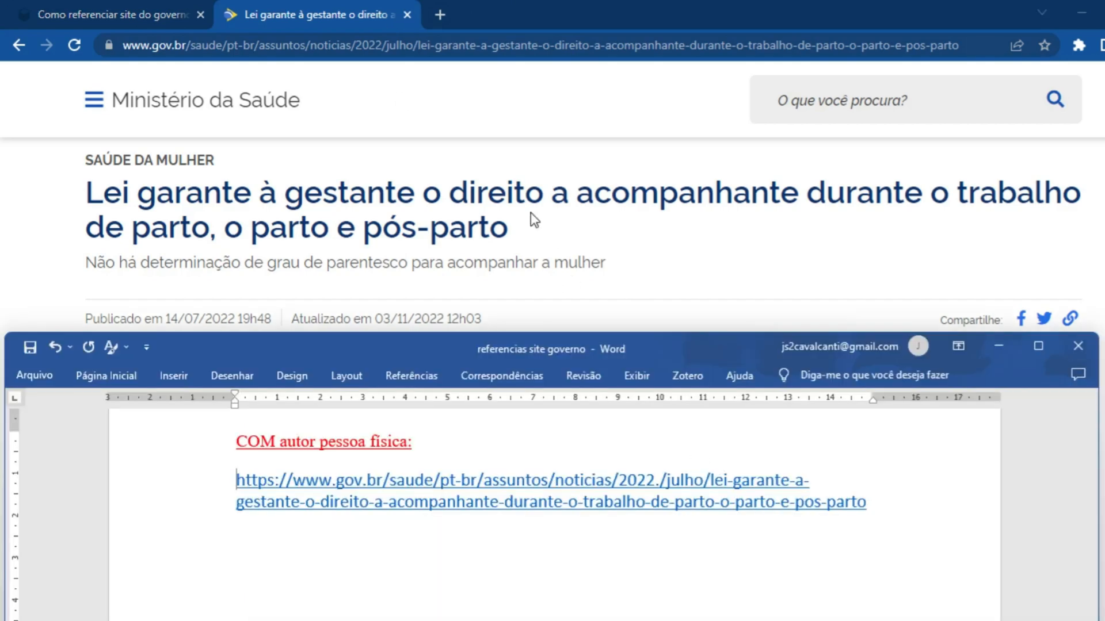
{"action": "scroll", "coordinate": [515, 299], "scroll_direction": "down", "scroll_amount": 5}
{"action": "scroll", "coordinate": [513, 344], "scroll_direction": "down", "scroll_amount": 9}
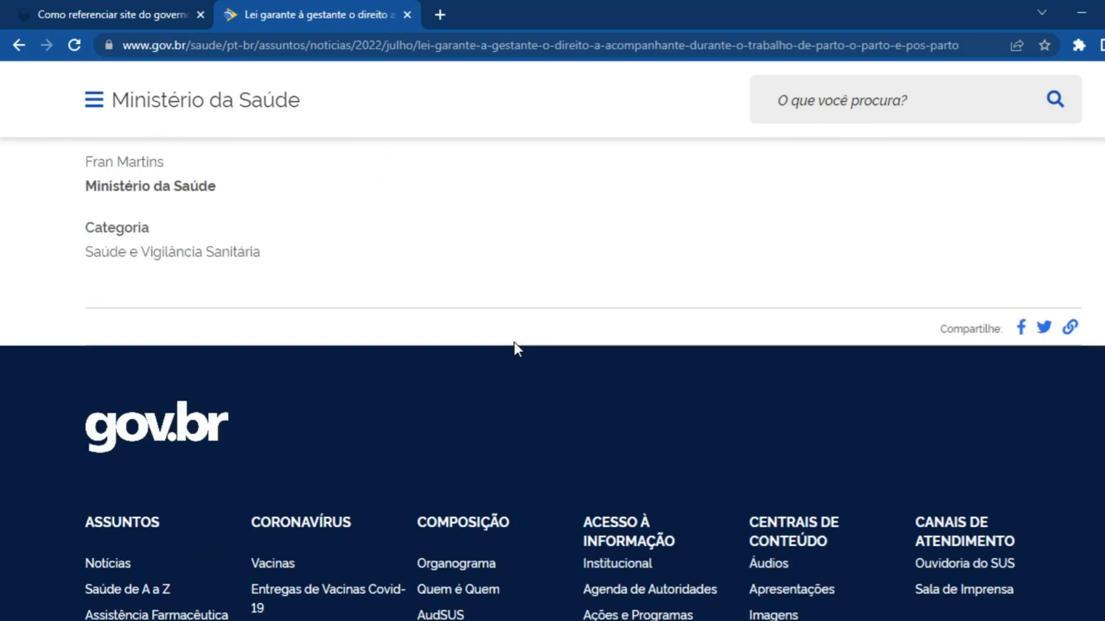
{"action": "scroll", "coordinate": [513, 343], "scroll_direction": "up", "scroll_amount": 1}
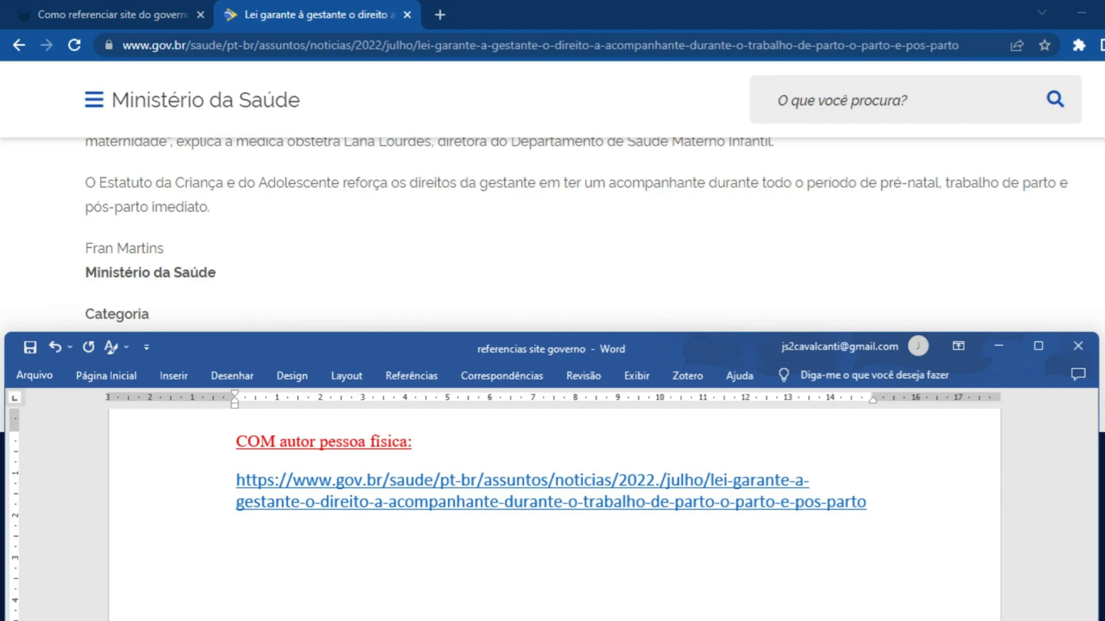
{"action": "type", "text": "MARTINS, Fran. https://www.gov.br/saude/pt-br/assuntos/noticias/2022./julho/lei-"}
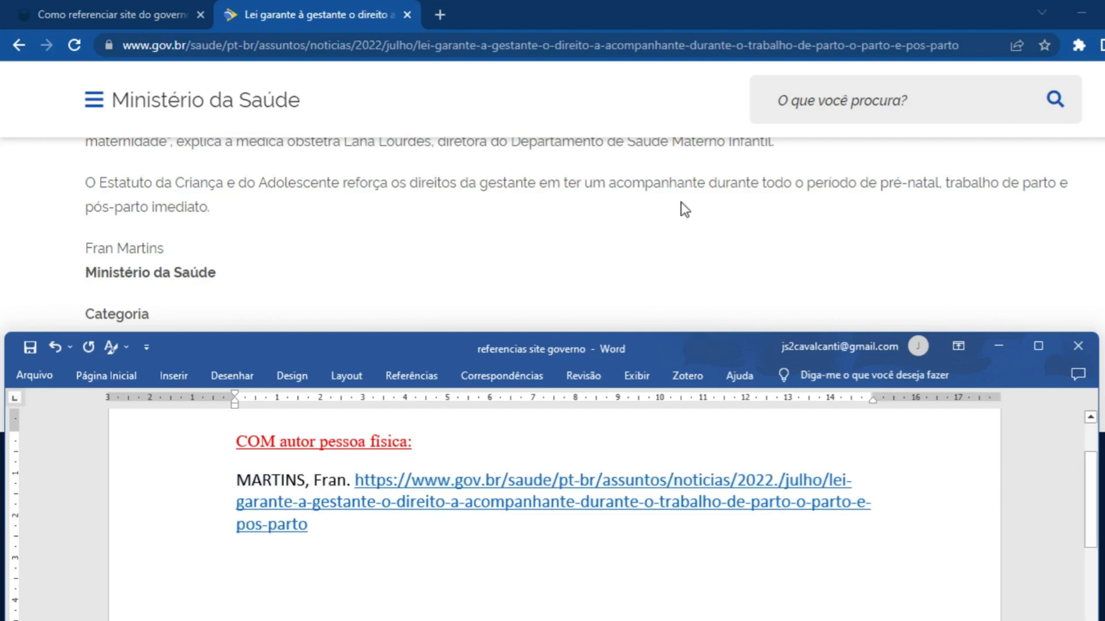
Copy the article's headline from the web page into the Word reference as plain text after the author, ending it with a period
{"action": "left_click", "coordinate": [543, 233]}
{"action": "scroll", "coordinate": [538, 230], "scroll_direction": "up", "scroll_amount": 14}
{"action": "scroll", "coordinate": [532, 234], "scroll_direction": "up", "scroll_amount": 2}
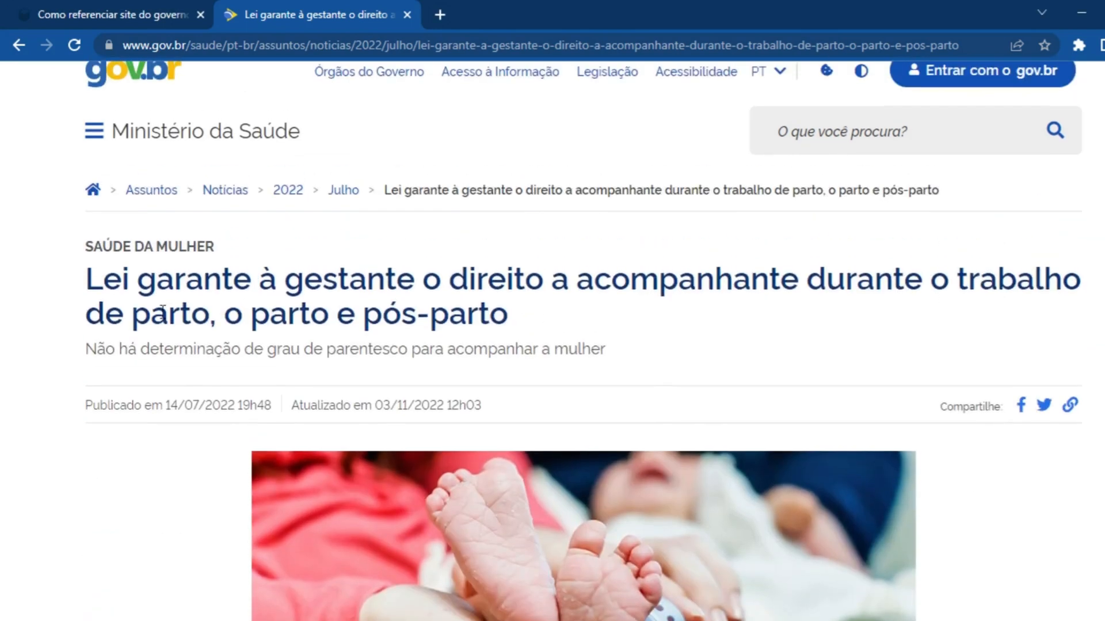
{"action": "left_click_drag", "start_coordinate": [85, 278], "coordinate": [558, 324]}
{"action": "key", "text": "ctrl+c"}
{"action": "key", "text": "alt+Tab"}
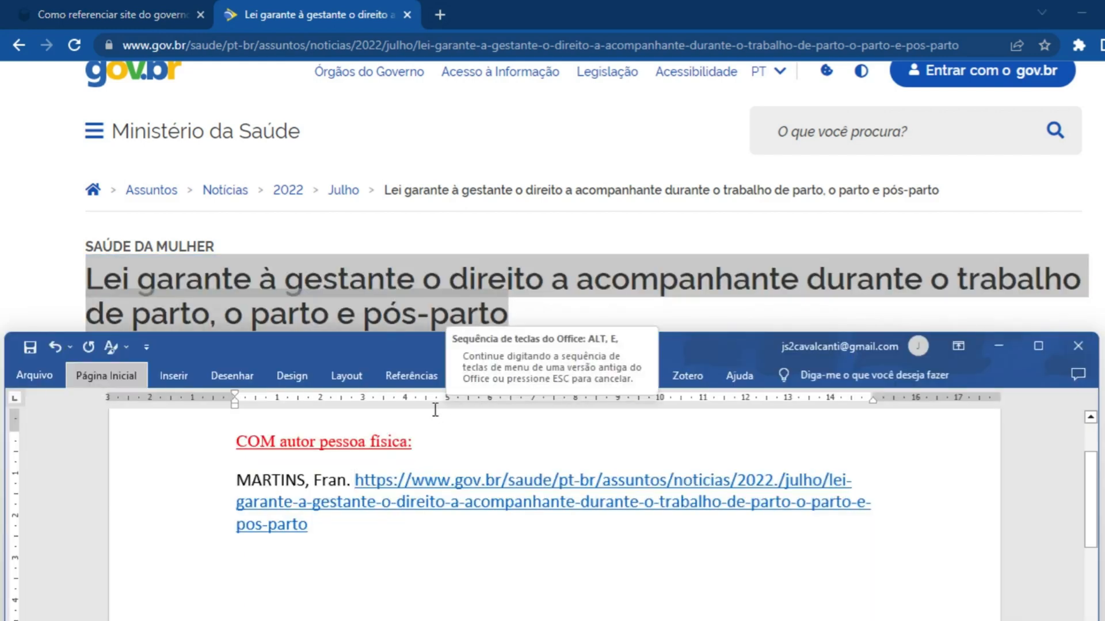
{"action": "key", "text": "ctrl+alt+v"}
{"action": "double_click", "coordinate": [861, 245]}
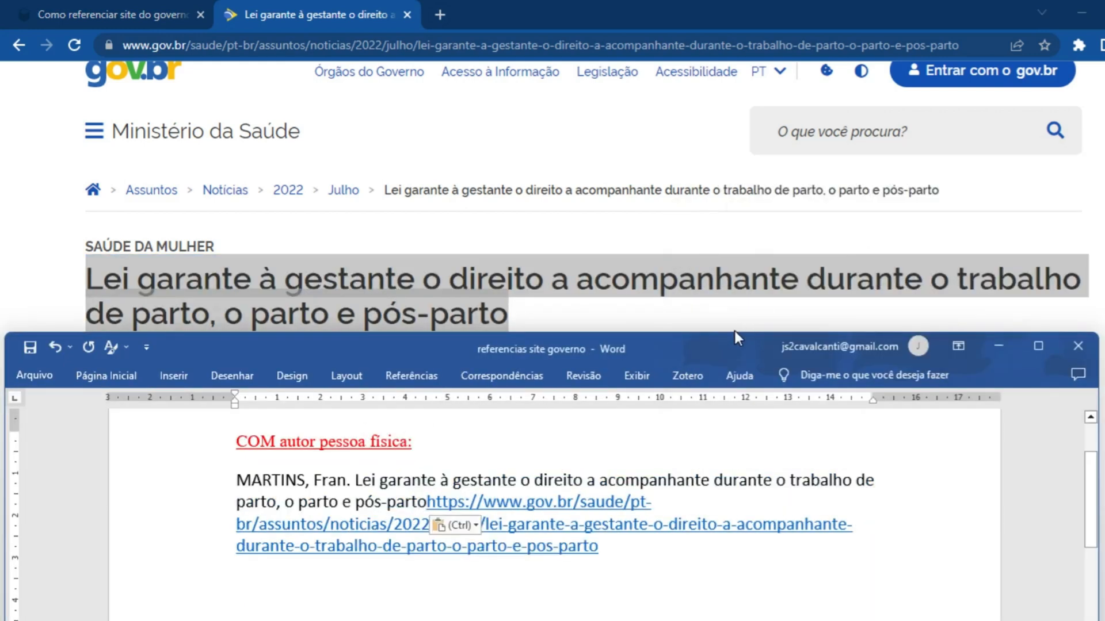
{"action": "type", "text": "."}
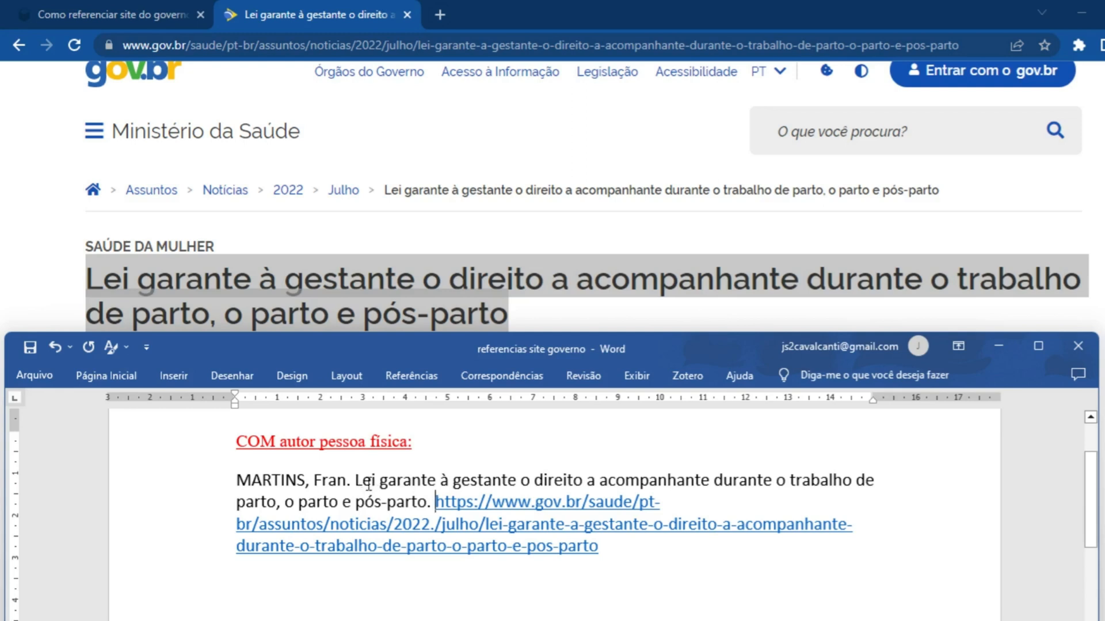
Make the article title in the reference bold, leaving the period after it in regular weight
{"action": "left_click_drag", "start_coordinate": [368, 485], "coordinate": [426, 502]}
{"action": "left_click", "coordinate": [108, 376]}
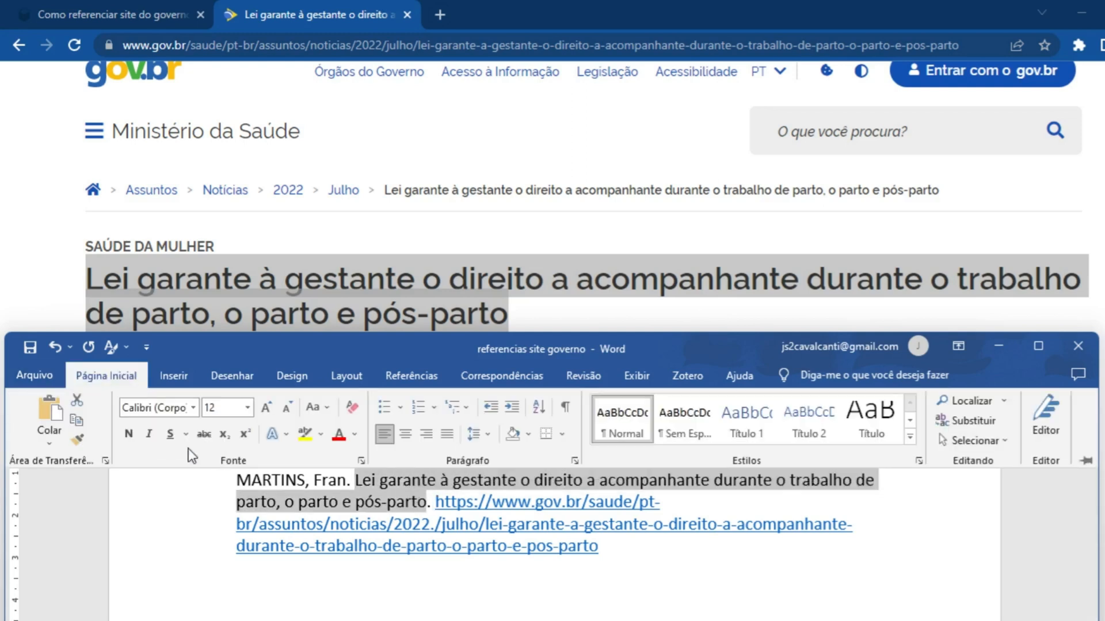
{"action": "left_click", "coordinate": [128, 434]}
{"action": "left_click", "coordinate": [119, 377]}
{"action": "left_click", "coordinate": [459, 506]}
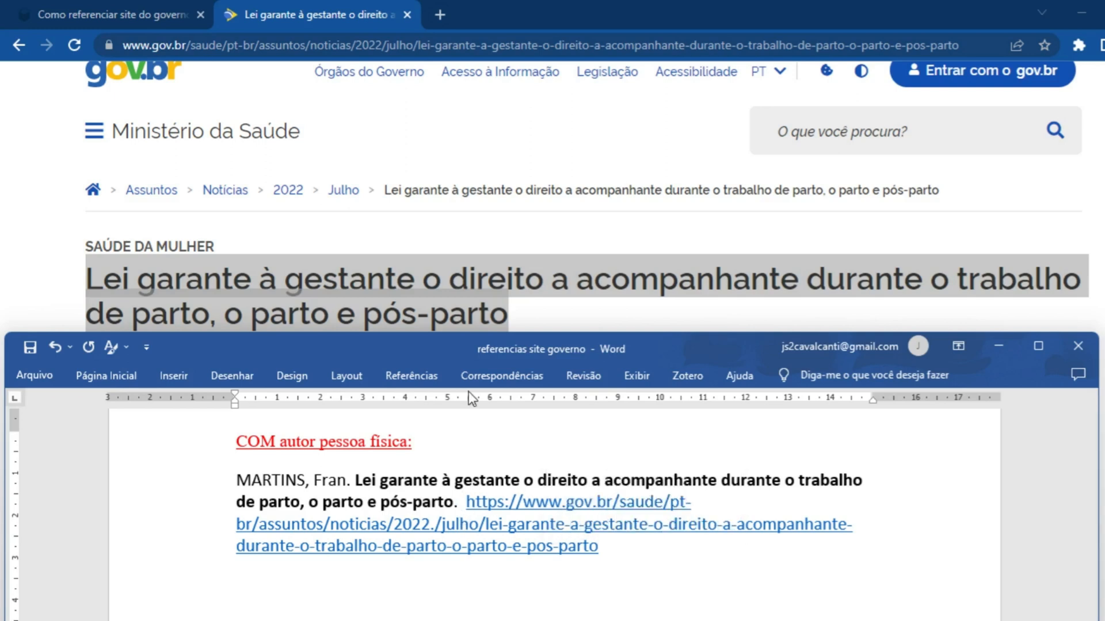
Add a colon after the bold title and insert the subtitle copied from the web page, ending it with a period
{"action": "key", "text": "alt+Tab"}
{"action": "left_click_drag", "start_coordinate": [85, 349], "coordinate": [613, 357]}
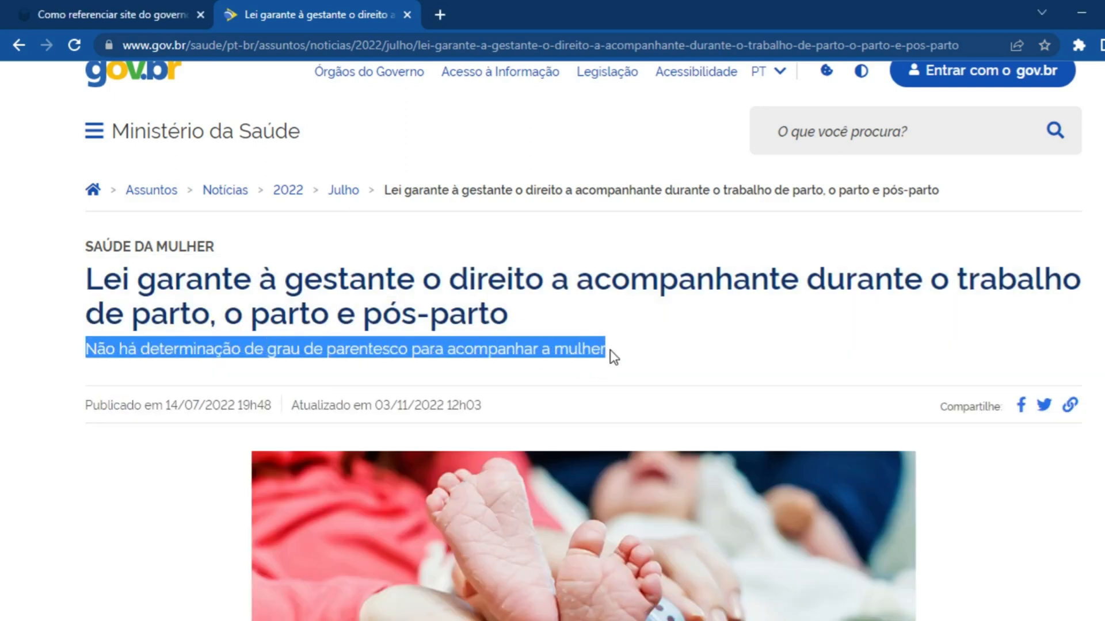
{"action": "key", "text": "alt+Tab"}
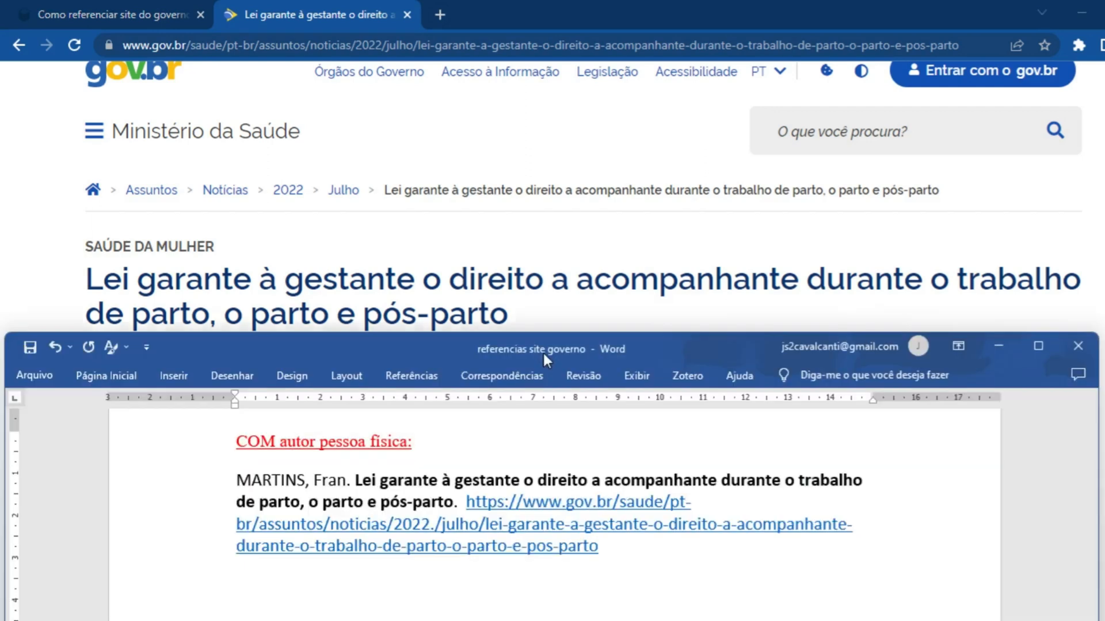
{"action": "left_click", "coordinate": [457, 502]}
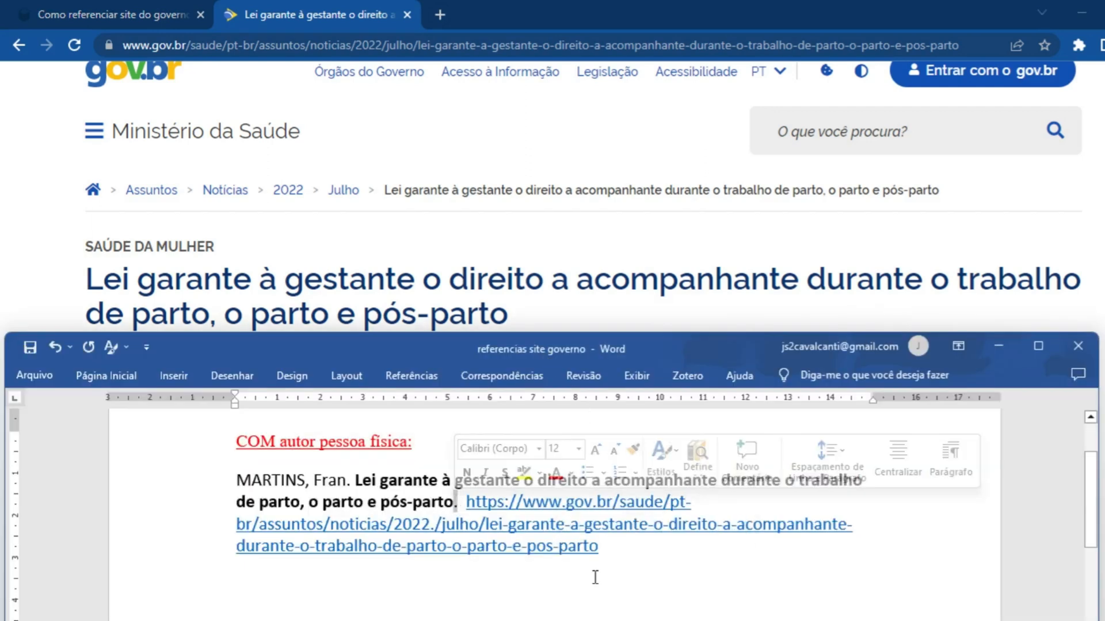
{"action": "type", "text": ":"}
{"action": "key", "text": "ctrl+alt+v"}
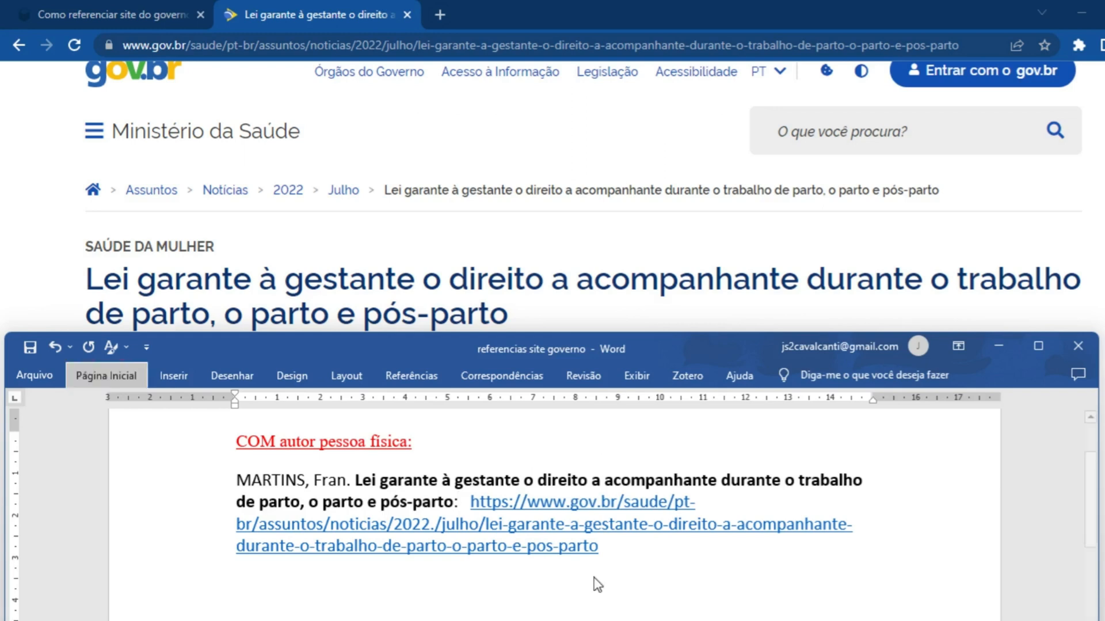
{"action": "key", "text": "Return"}
{"action": "type", "text": "."}
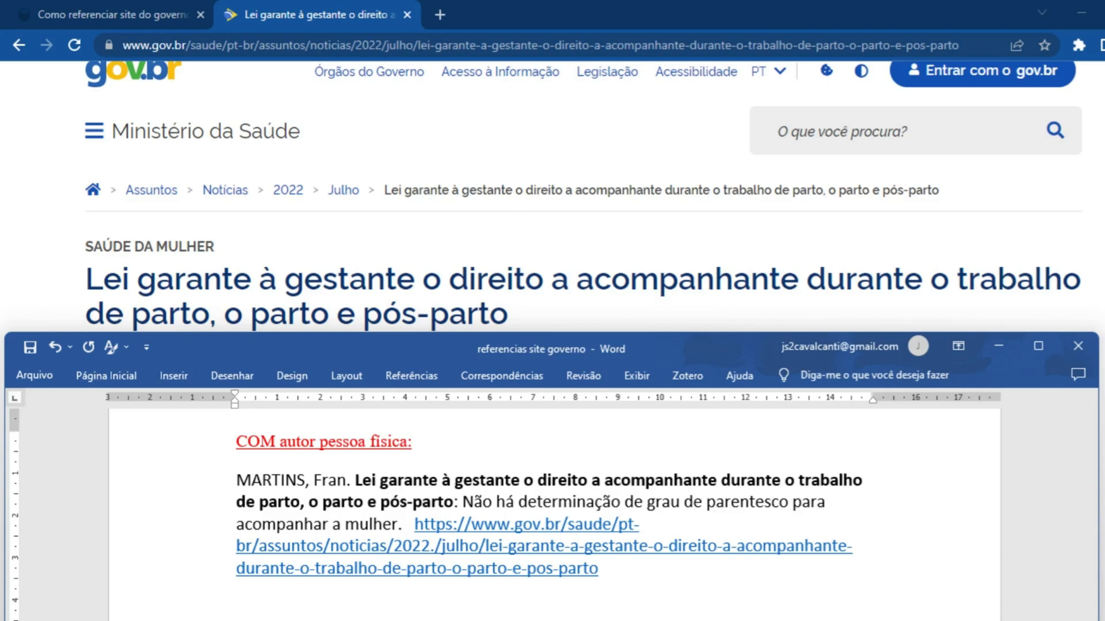
Check the article page for a place of publication and add "[S. l.]" after the subtitle in the Word reference
{"action": "left_click", "coordinate": [495, 296]}
{"action": "scroll", "coordinate": [496, 296], "scroll_direction": "down", "scroll_amount": 15}
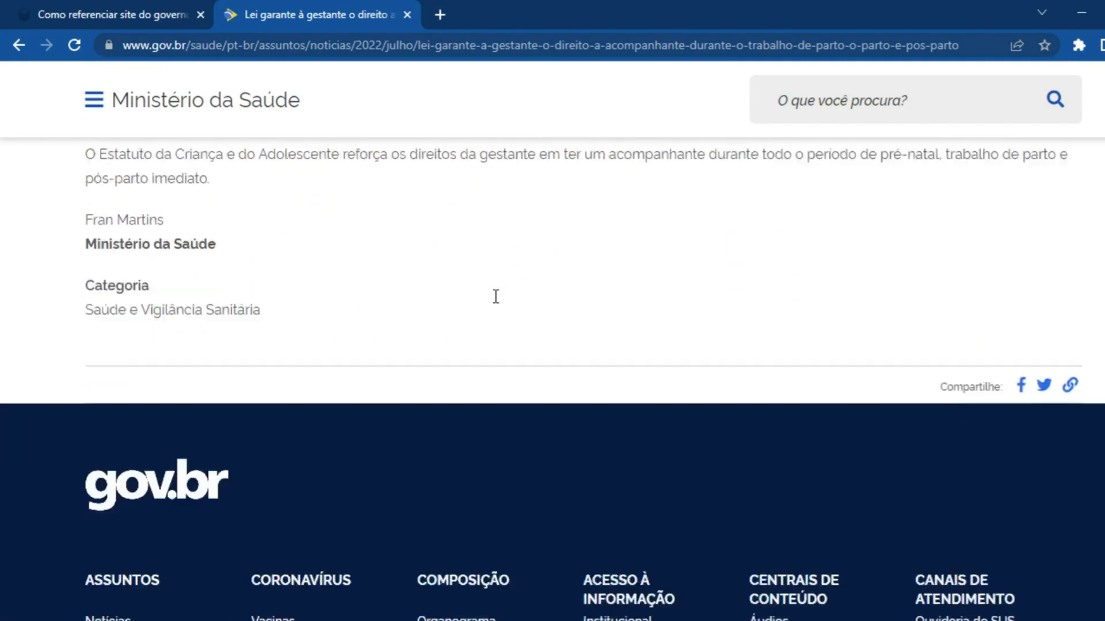
{"action": "scroll", "coordinate": [495, 296], "scroll_direction": "down", "scroll_amount": 15}
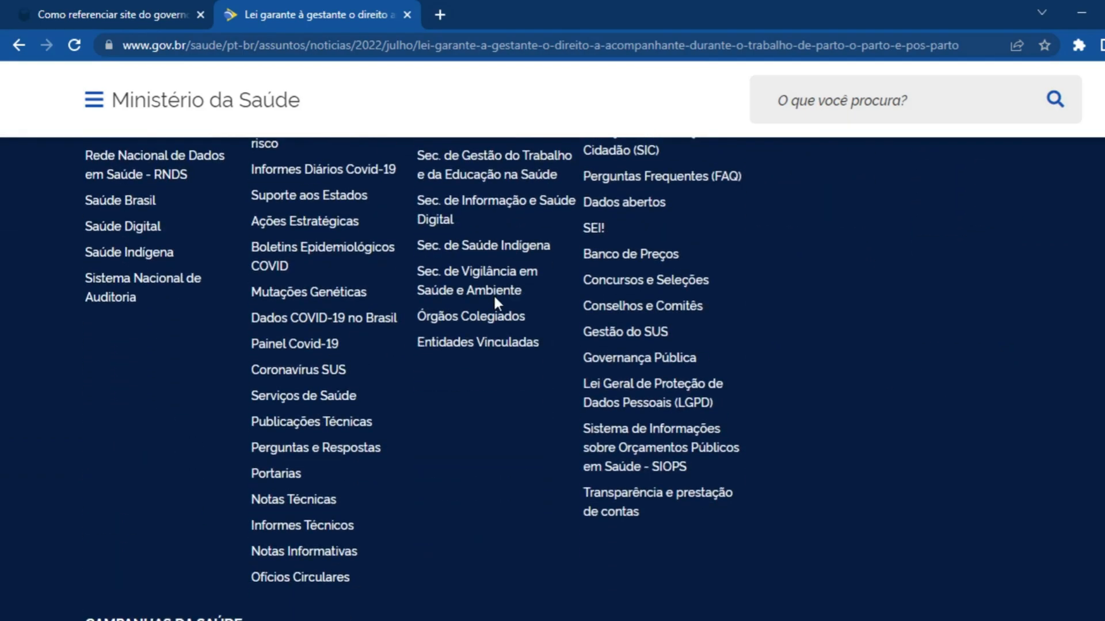
{"action": "scroll", "coordinate": [492, 294], "scroll_direction": "down", "scroll_amount": 3}
{"action": "scroll", "coordinate": [492, 293], "scroll_direction": "up", "scroll_amount": 8}
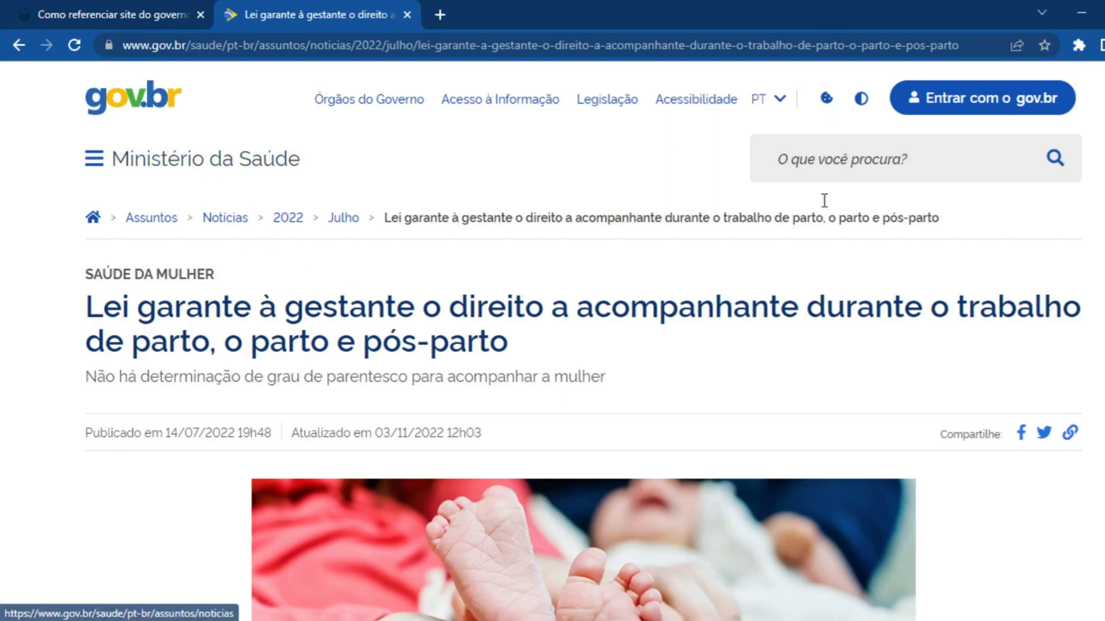
{"action": "scroll", "coordinate": [553, 374], "scroll_direction": "down", "scroll_amount": 20}
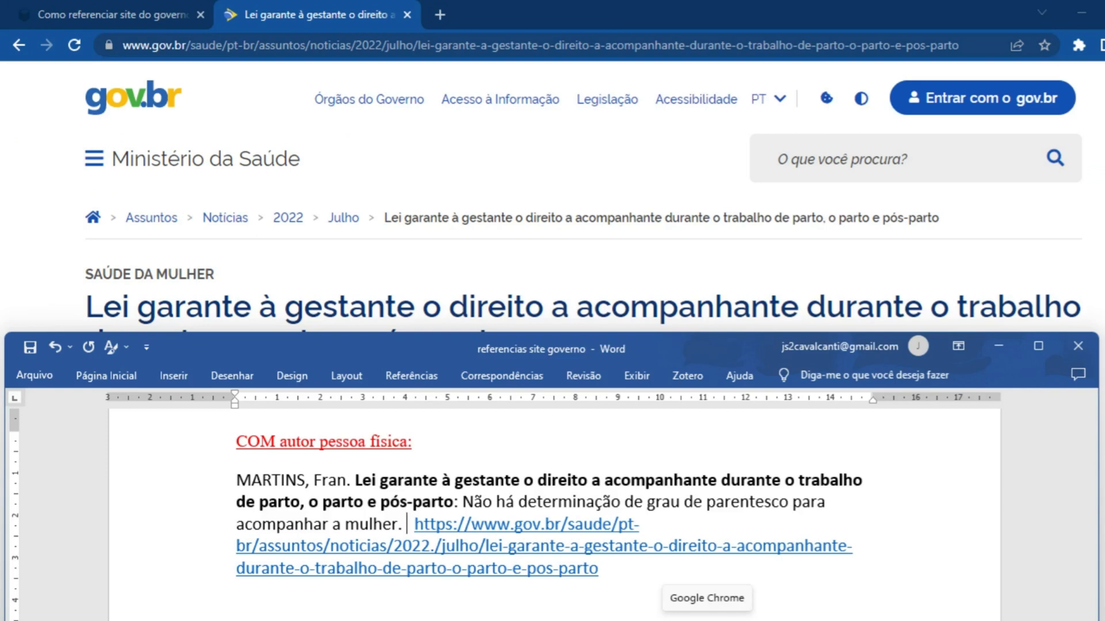
{"action": "type", "text": "["}
{"action": "type", "text": "S. l."}
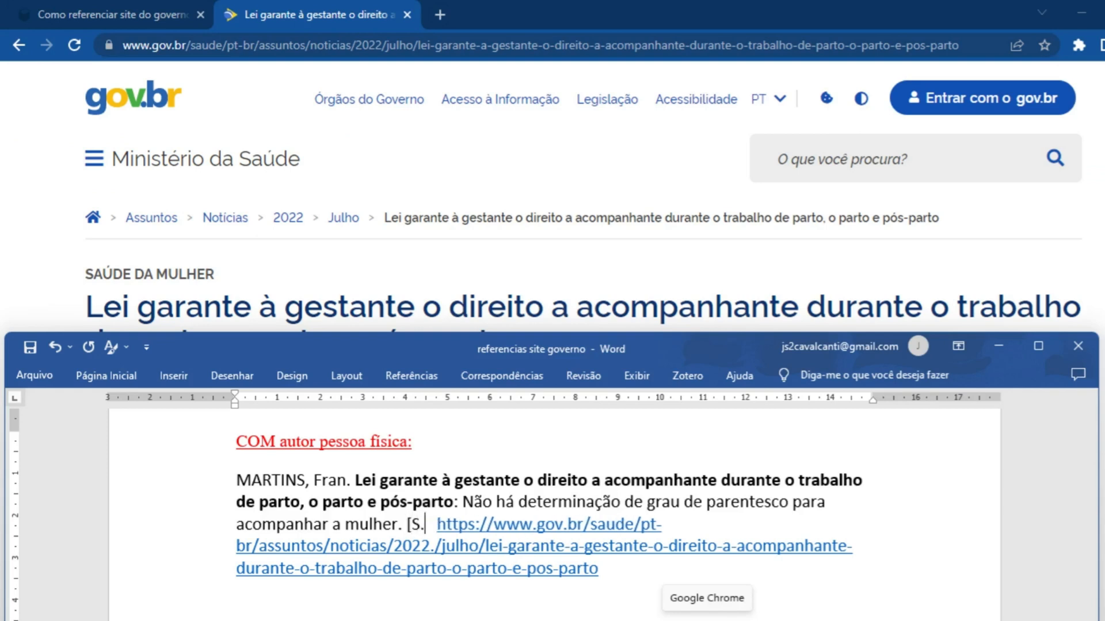
{"action": "type", "text": "]"}
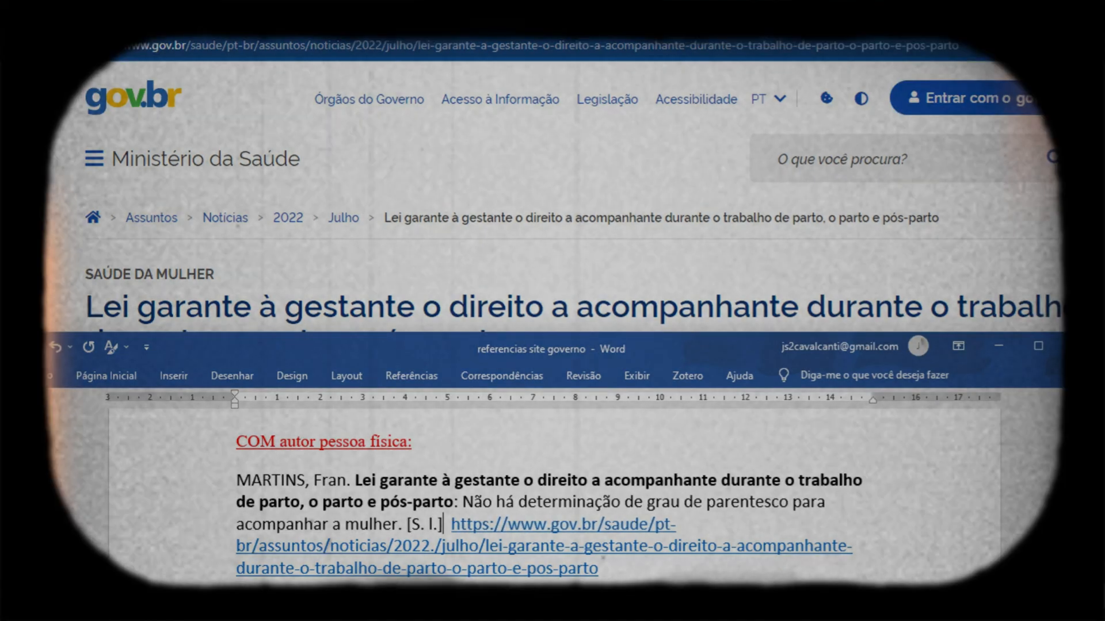
Italicise "S. l." inside the square brackets of the reference
{"action": "key", "text": "Left"}
{"action": "key", "text": "shift+Left"}
{"action": "key", "text": "shift+Left"}
{"action": "key", "text": "shift+Left"}
{"action": "key", "text": "shift+Left"}
{"action": "key", "text": "shift+Left"}
{"action": "key", "text": "ctrl+i"}
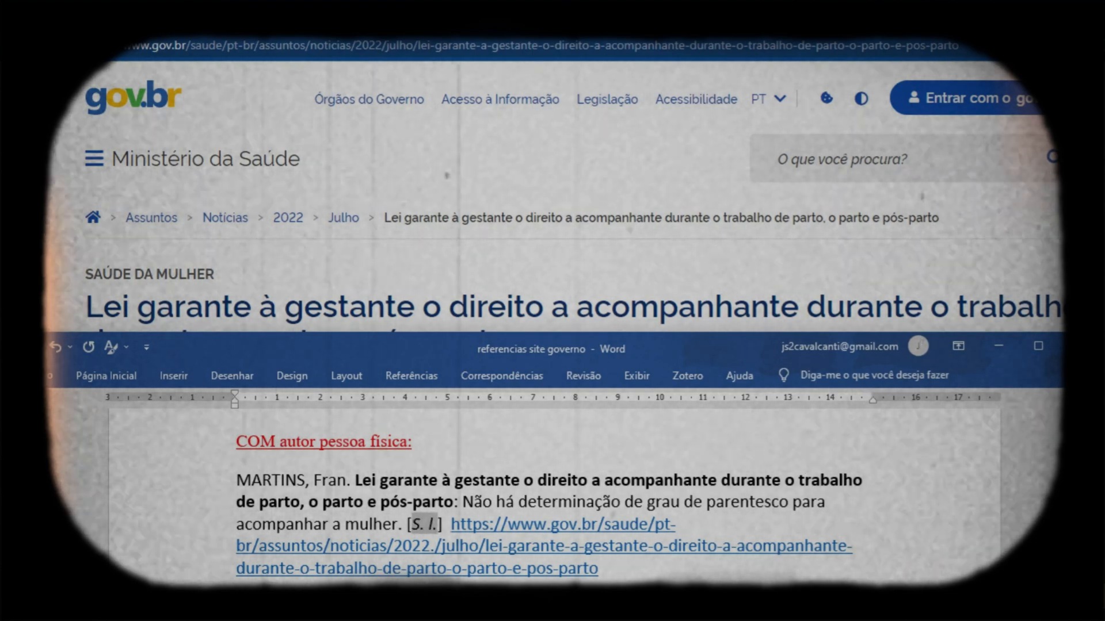
{"action": "key", "text": "Left"}
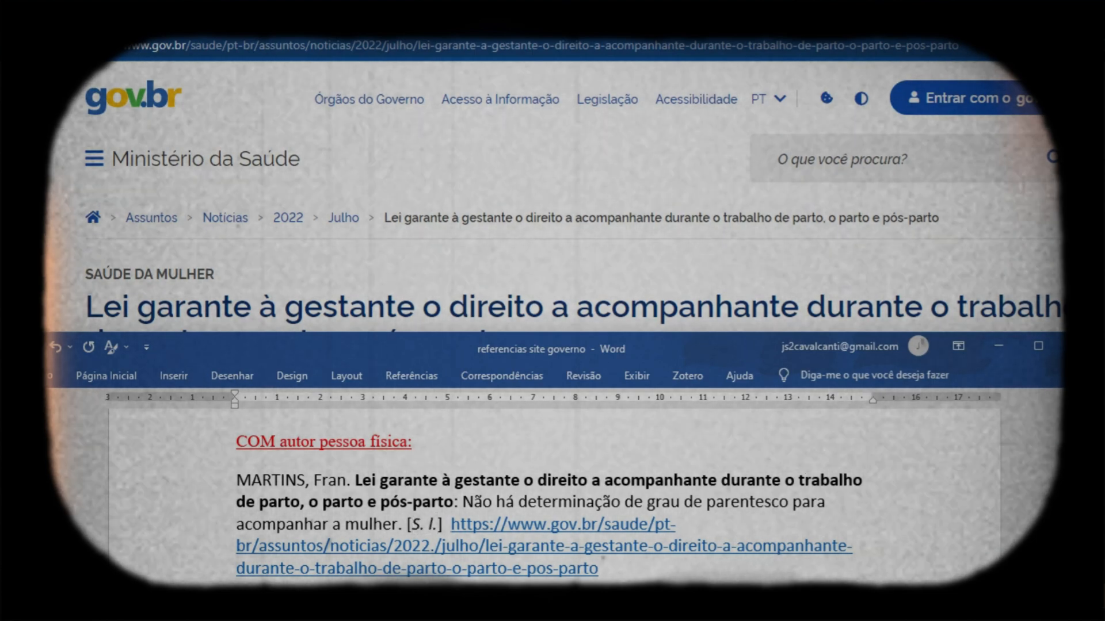
{"action": "left_click", "coordinate": [403, 525]}
{"action": "type", "text": ". l.]"}
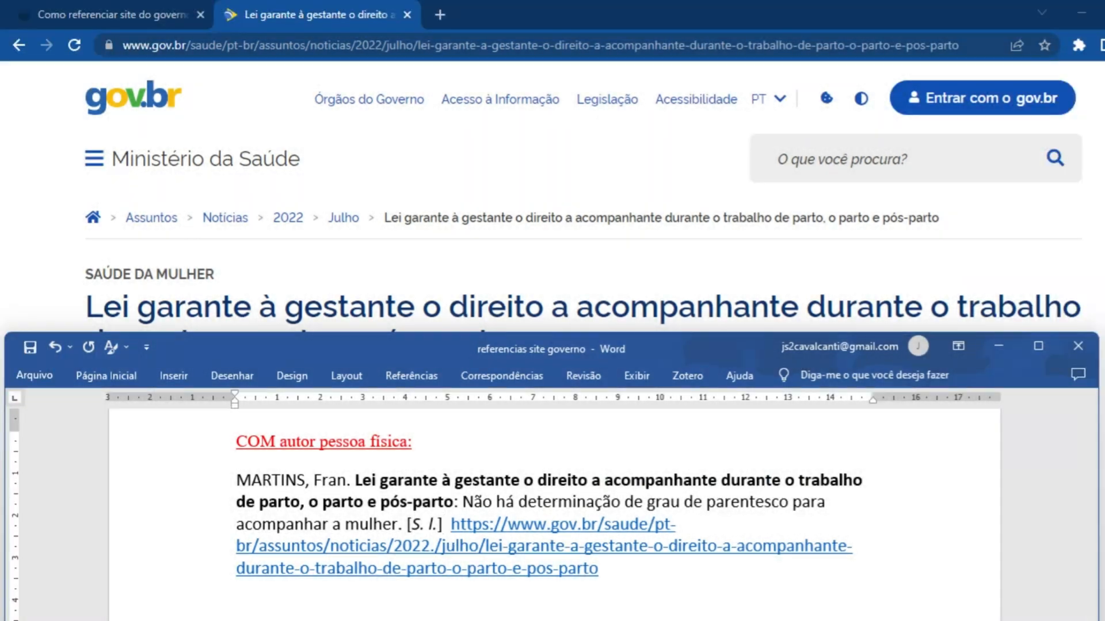
{"action": "type", "text": ":"}
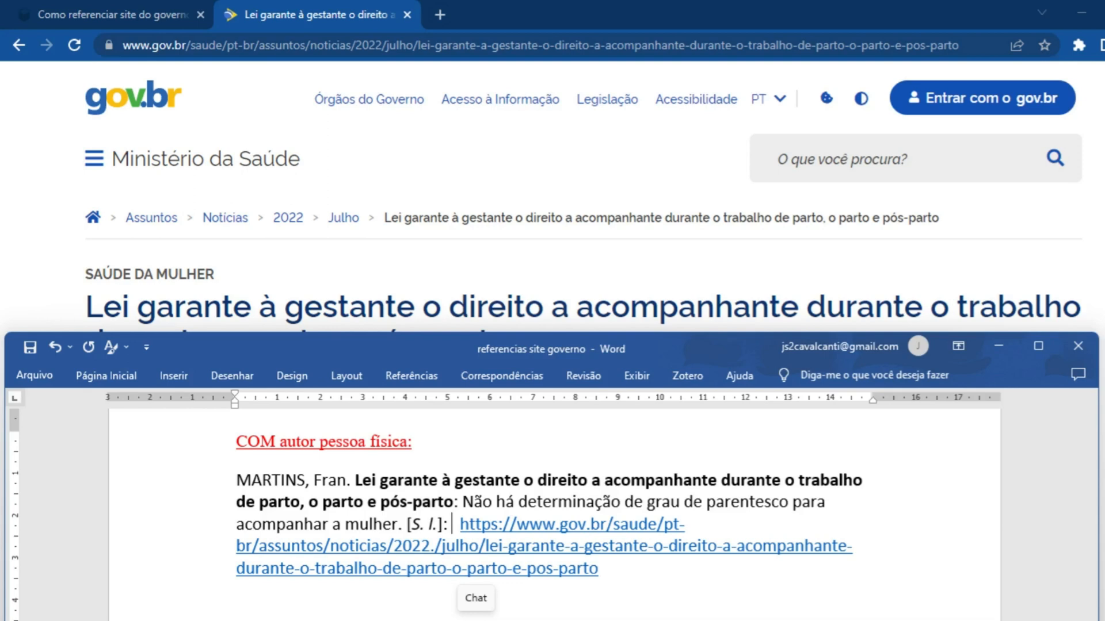
Add a colon and the publisher "Ministério da Saúde," after "[S. l.]" in the reference
{"action": "type", "text": "Ministério da Sa"}
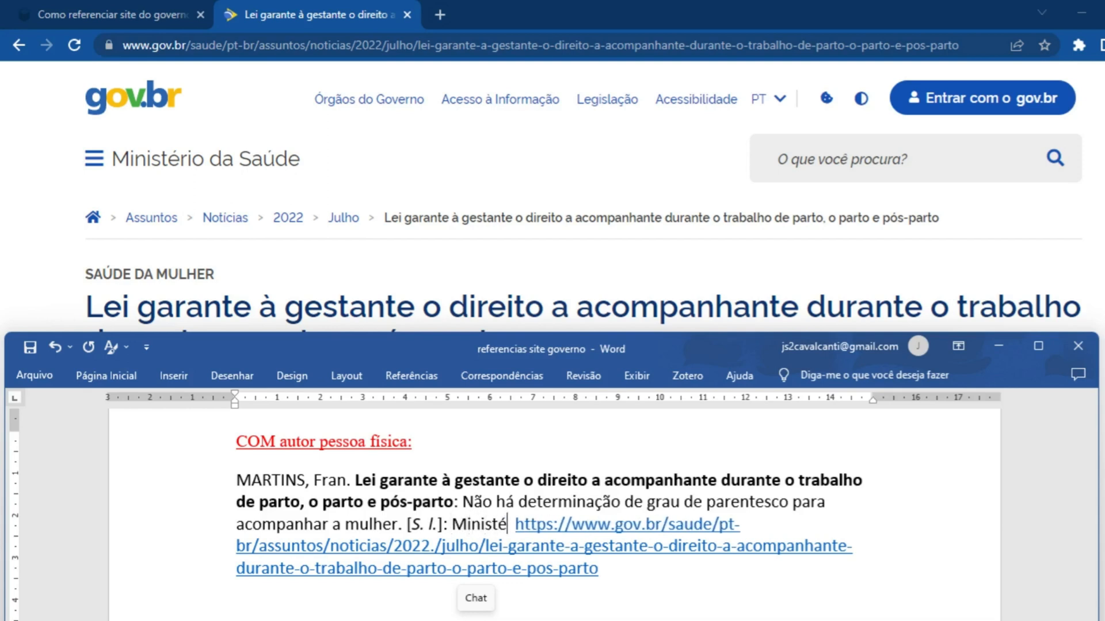
{"action": "type", "text": "úde,"}
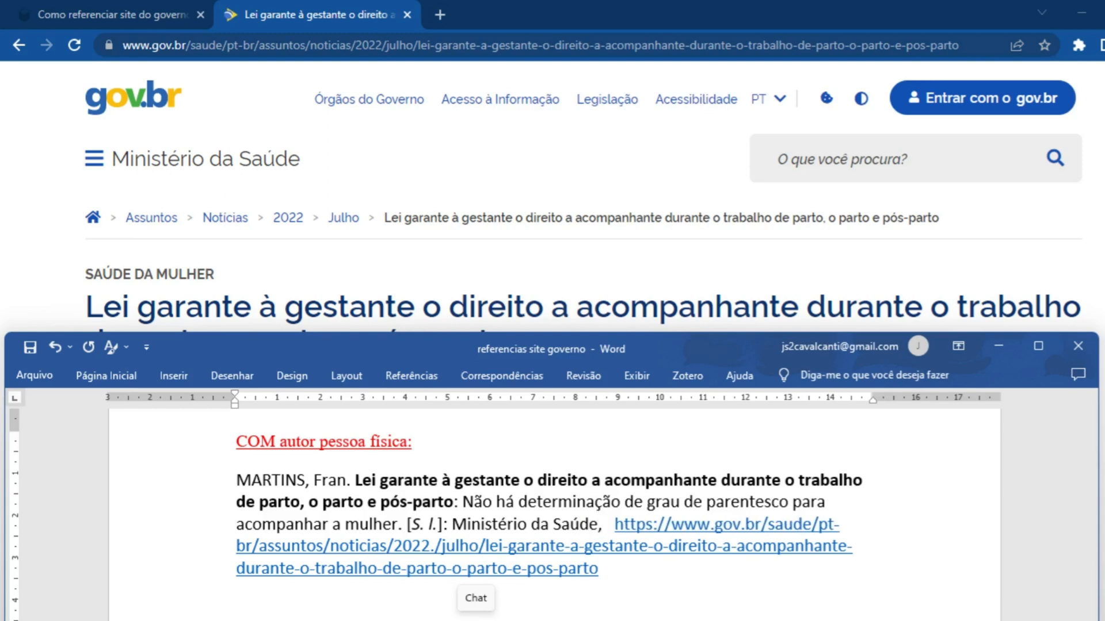
Examine the publication and update dates below the article's headline on the web page, and return to the Word reference
{"action": "left_click", "coordinate": [500, 289]}
{"action": "scroll", "coordinate": [500, 289], "scroll_direction": "down", "scroll_amount": 2}
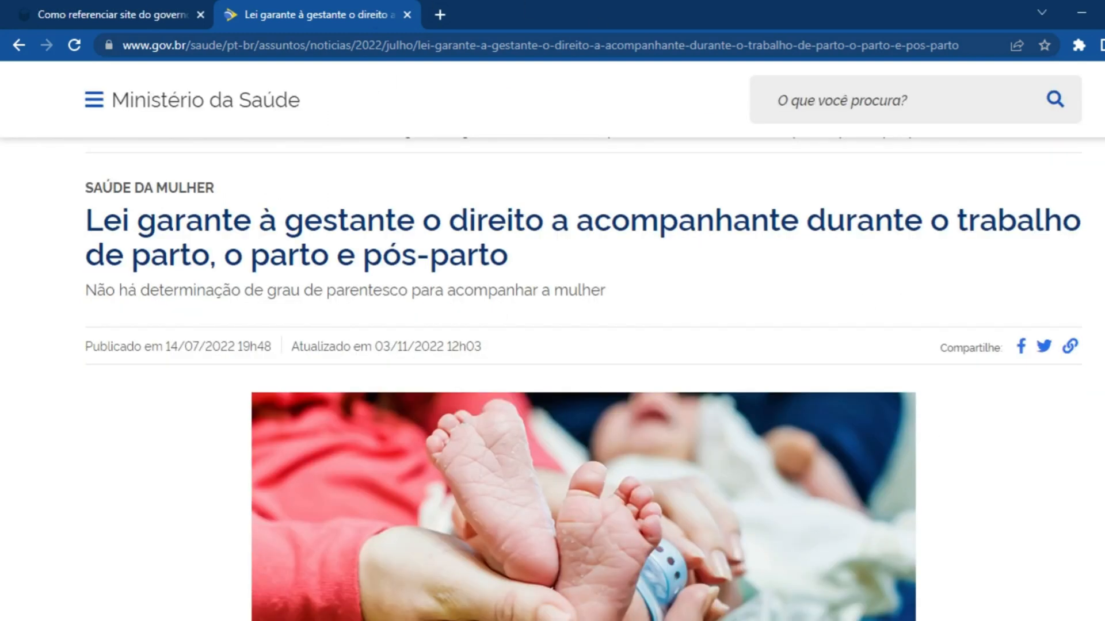
{"action": "scroll", "coordinate": [582, 380], "scroll_direction": "down", "scroll_amount": 1}
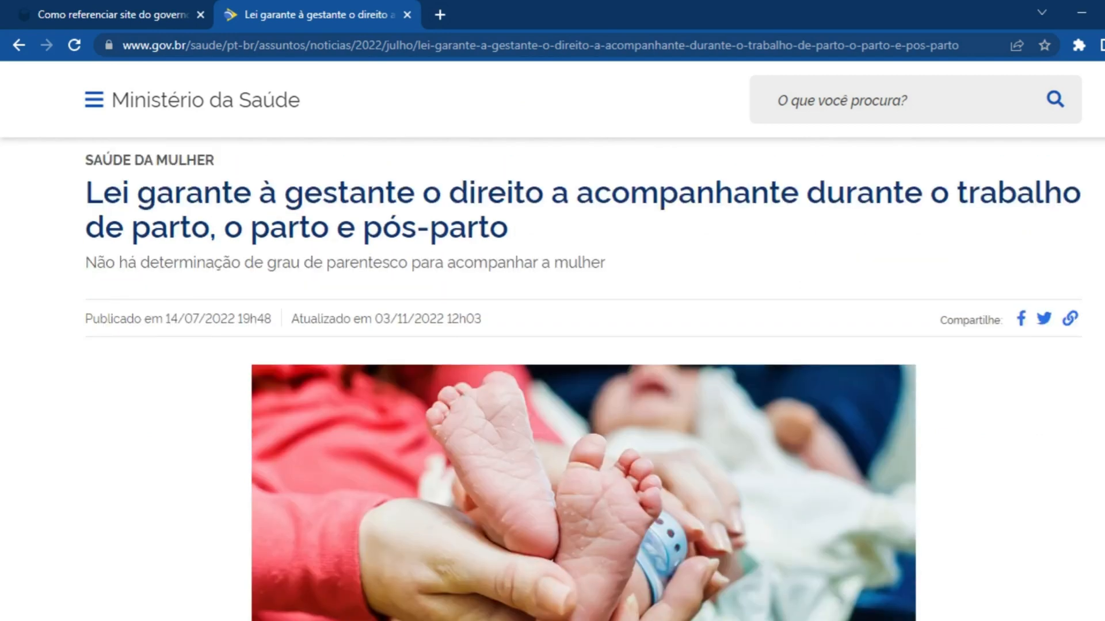
{"action": "left_click_drag", "start_coordinate": [86, 319], "coordinate": [443, 322]}
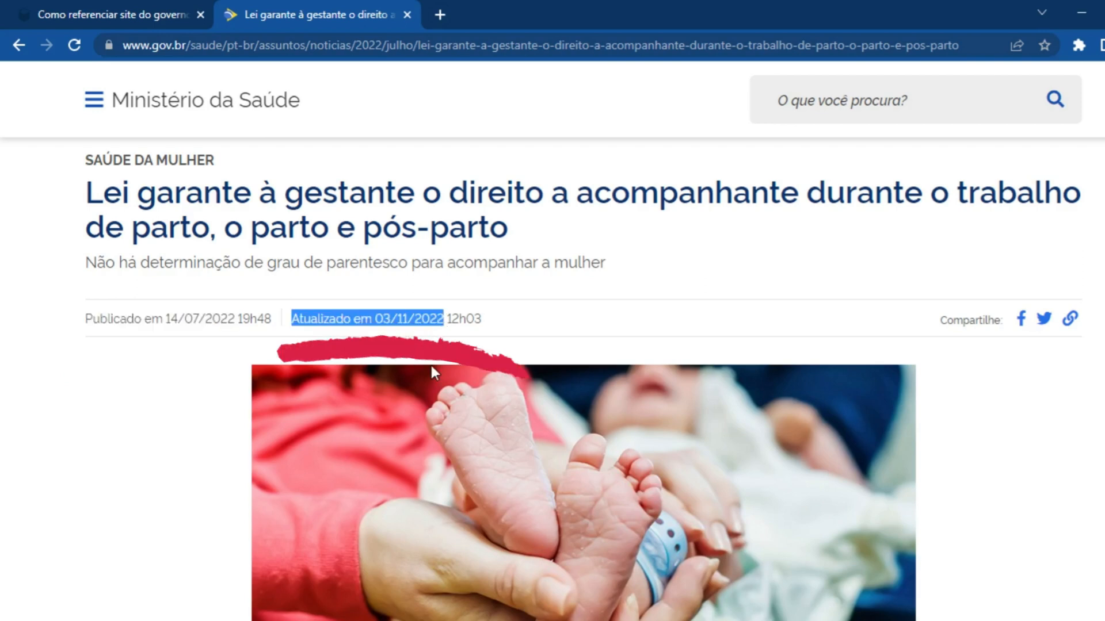
{"action": "left_click", "coordinate": [469, 325]}
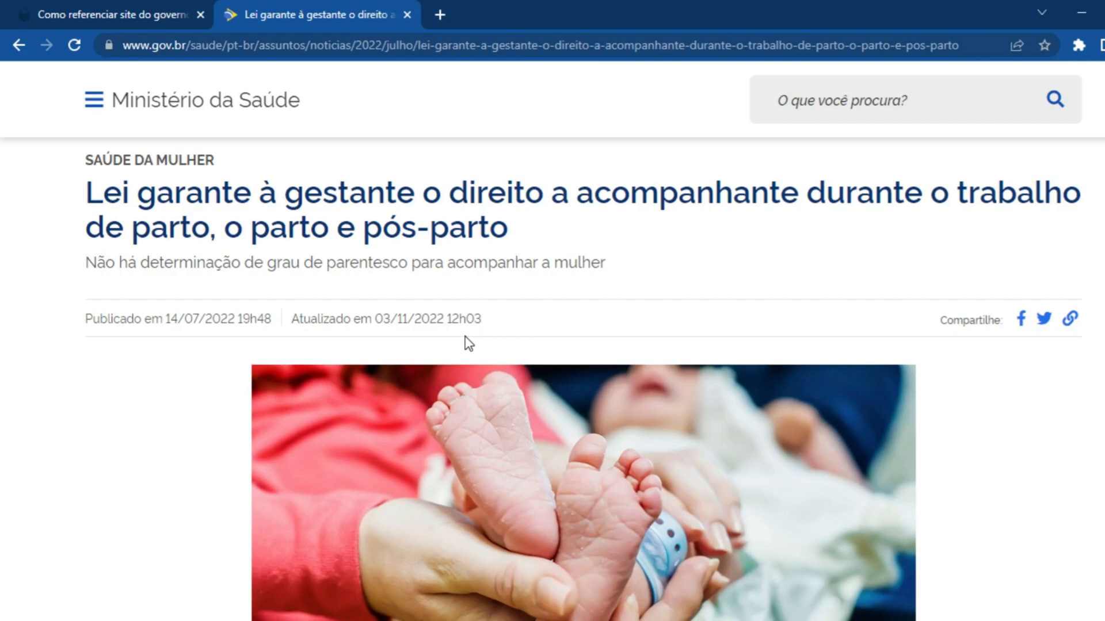
{"action": "triple_click", "coordinate": [523, 318]}
{"action": "left_click", "coordinate": [415, 296]}
{"action": "left_click_drag", "start_coordinate": [87, 315], "coordinate": [242, 318]}
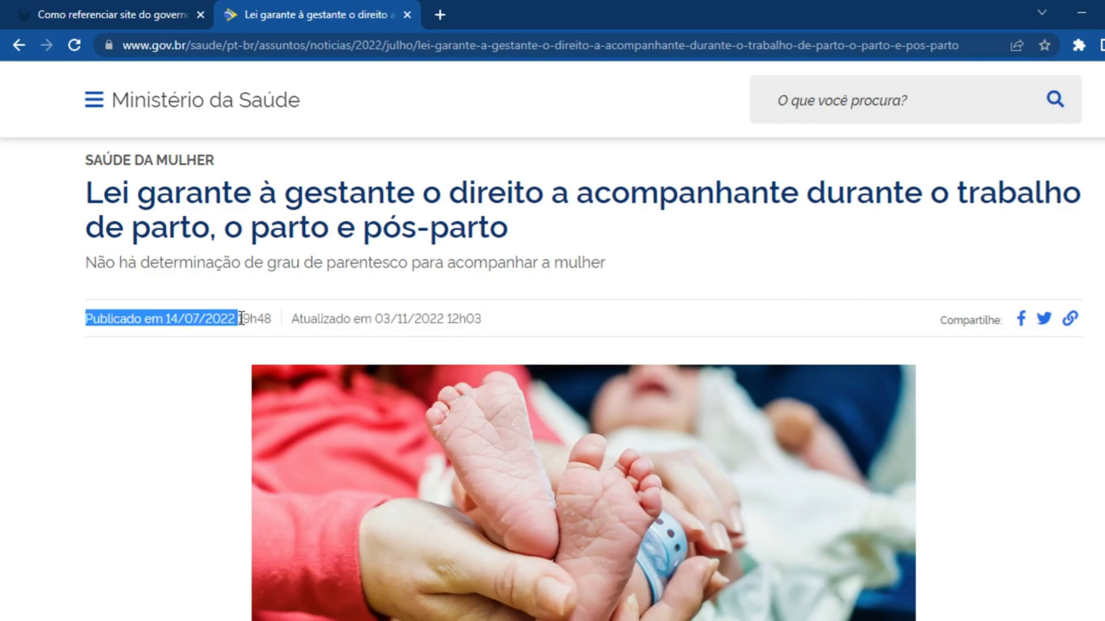
{"action": "left_click", "coordinate": [320, 316]}
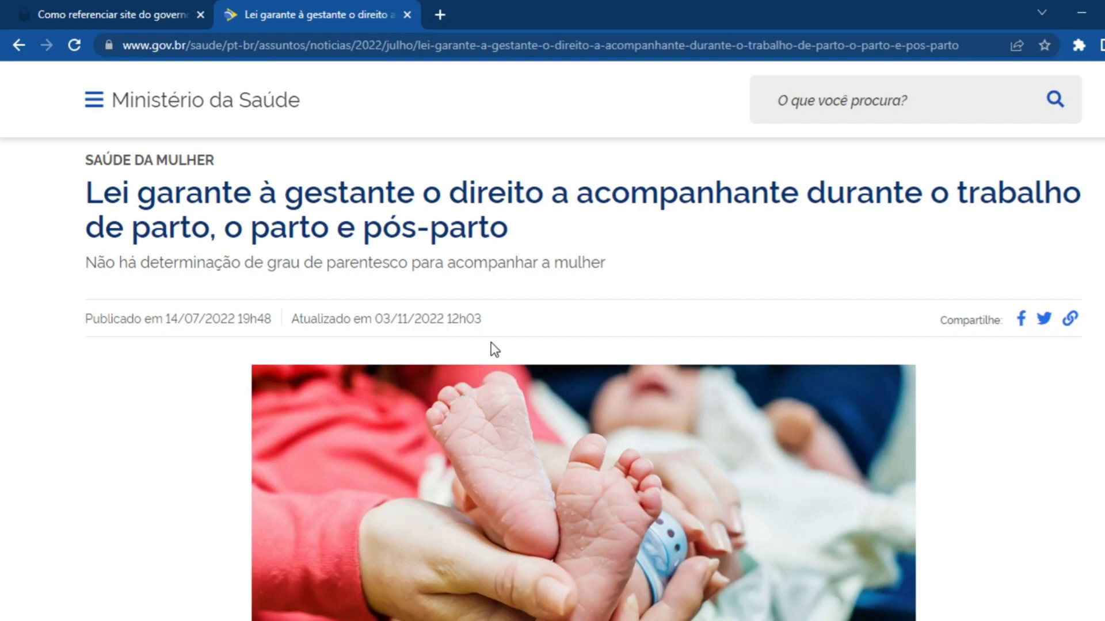
{"action": "key", "text": "alt+Tab"}
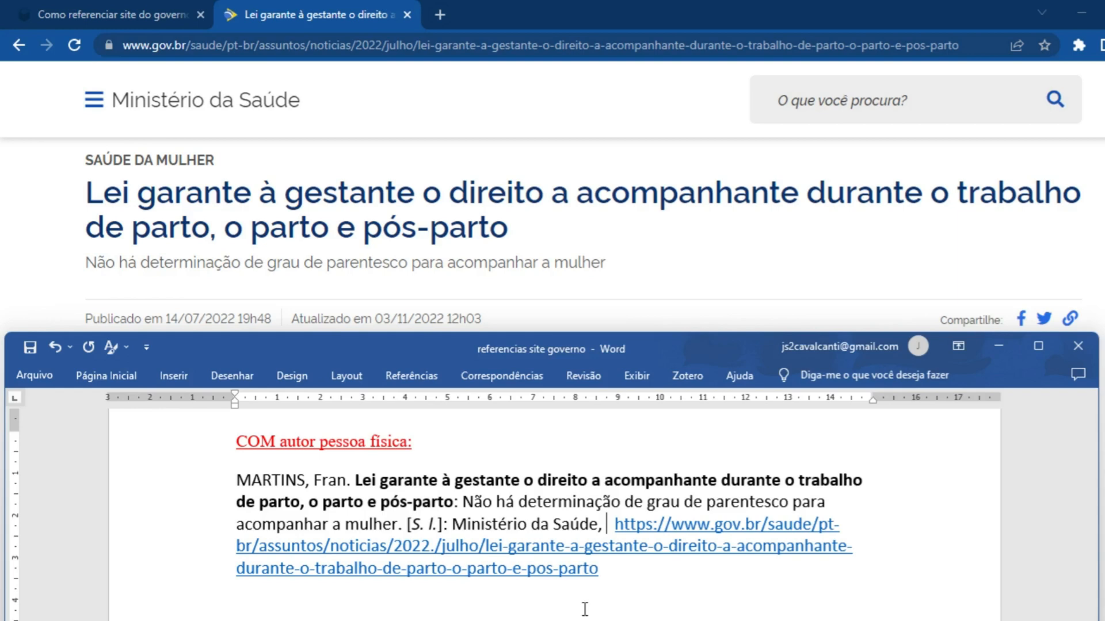
Add the publication date "14 jul. 2022." and the update note "Atualizado em 3 nov. 2022." after the publisher in the reference
{"action": "type", "text": "14 jul"}
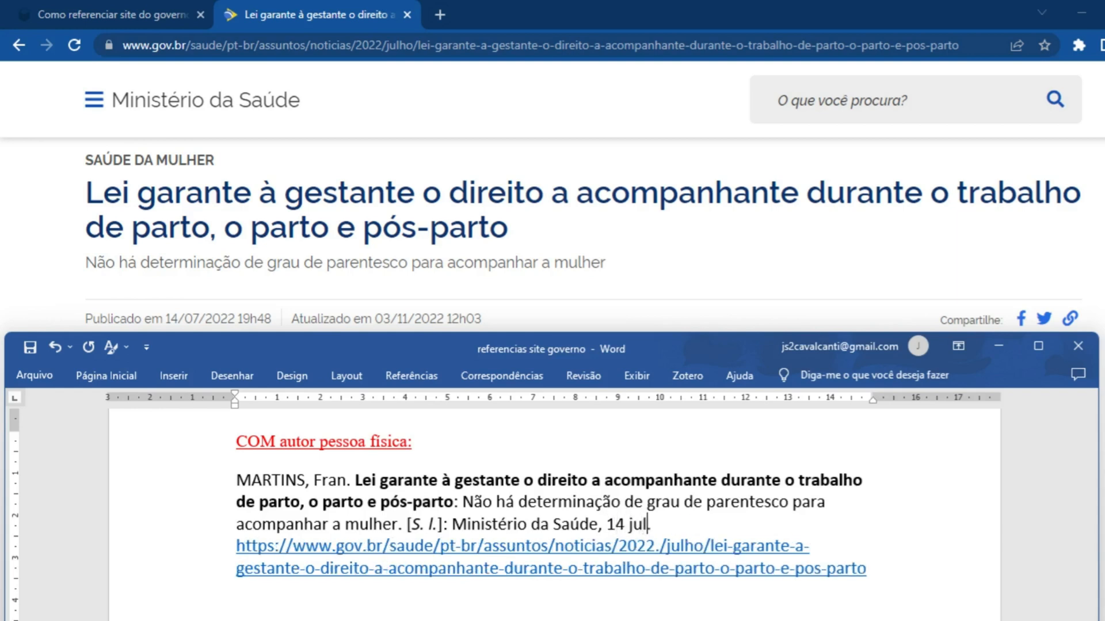
{"action": "type", "text": ". 2022. Atualizado "}
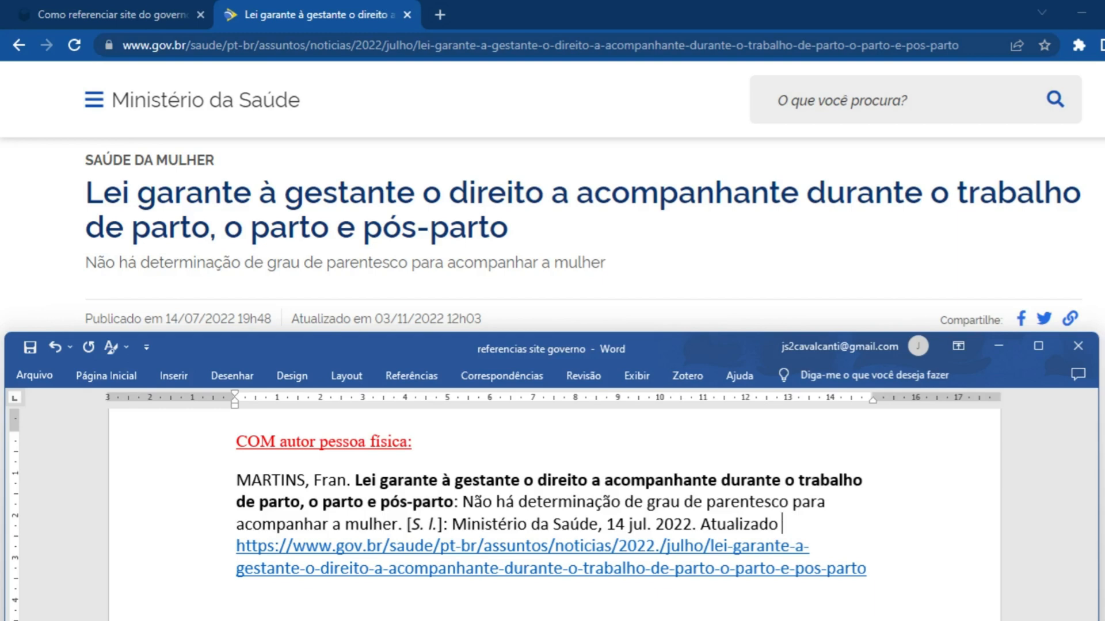
{"action": "type", "text": "em 3 nov"}
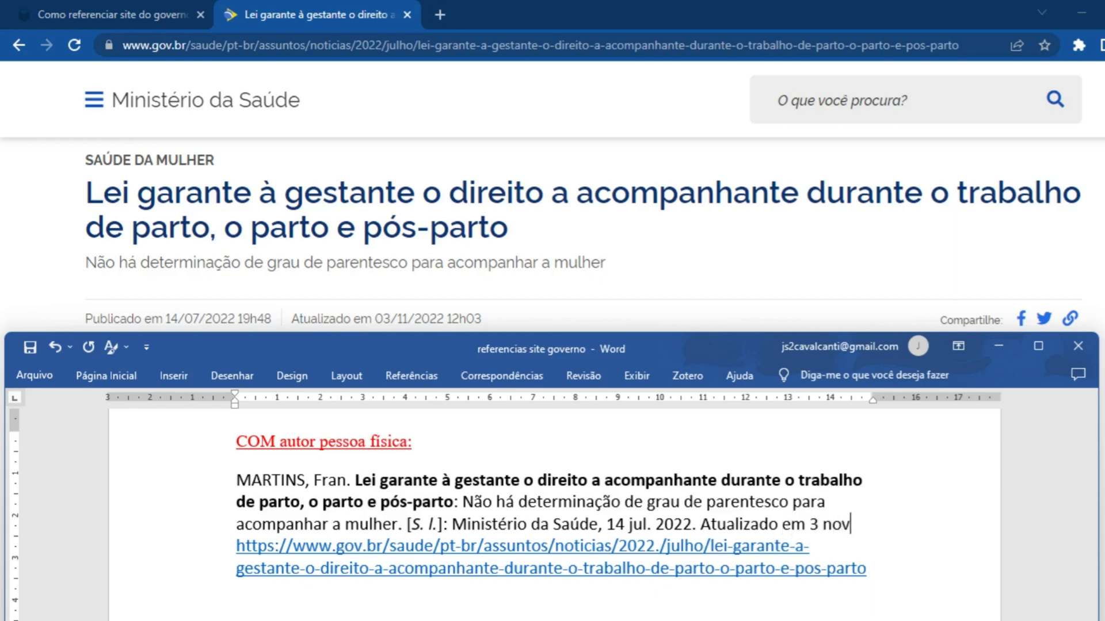
{"action": "type", "text": ". 2022"}
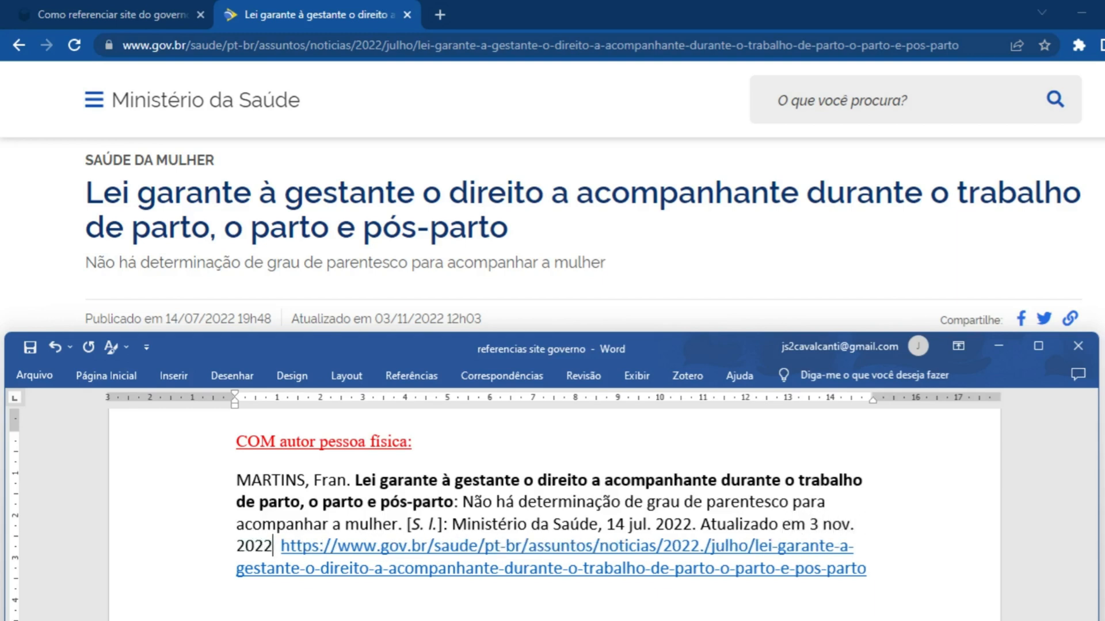
{"action": "type", "text": "."}
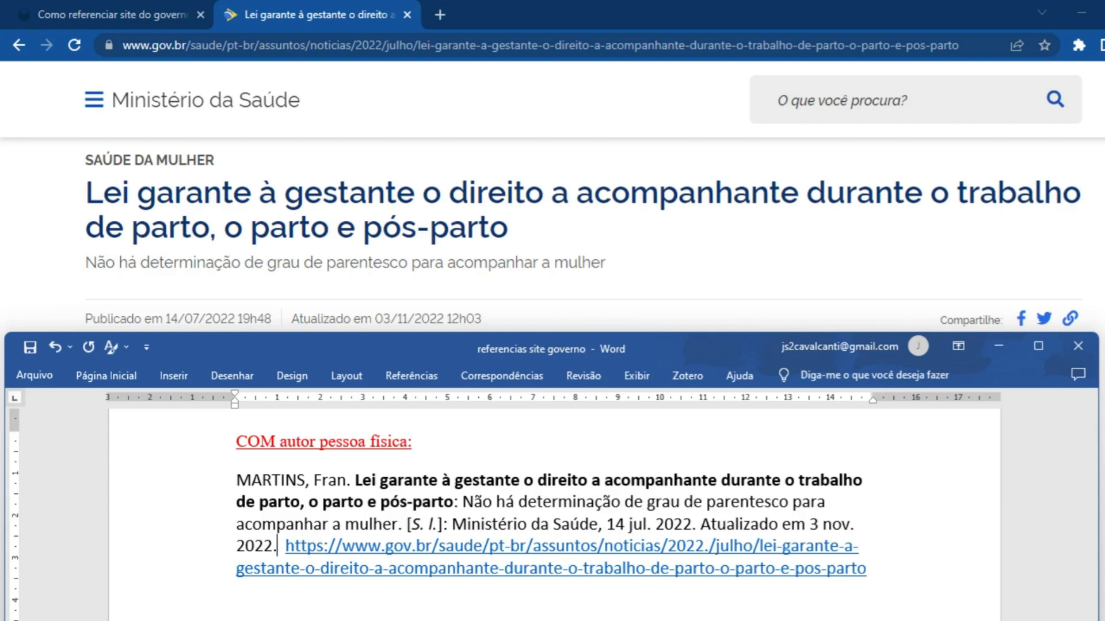
Insert "Disponível em:" before the article link, leaving a single space between the colon and the link
{"action": "type", "text": "Dispon"}
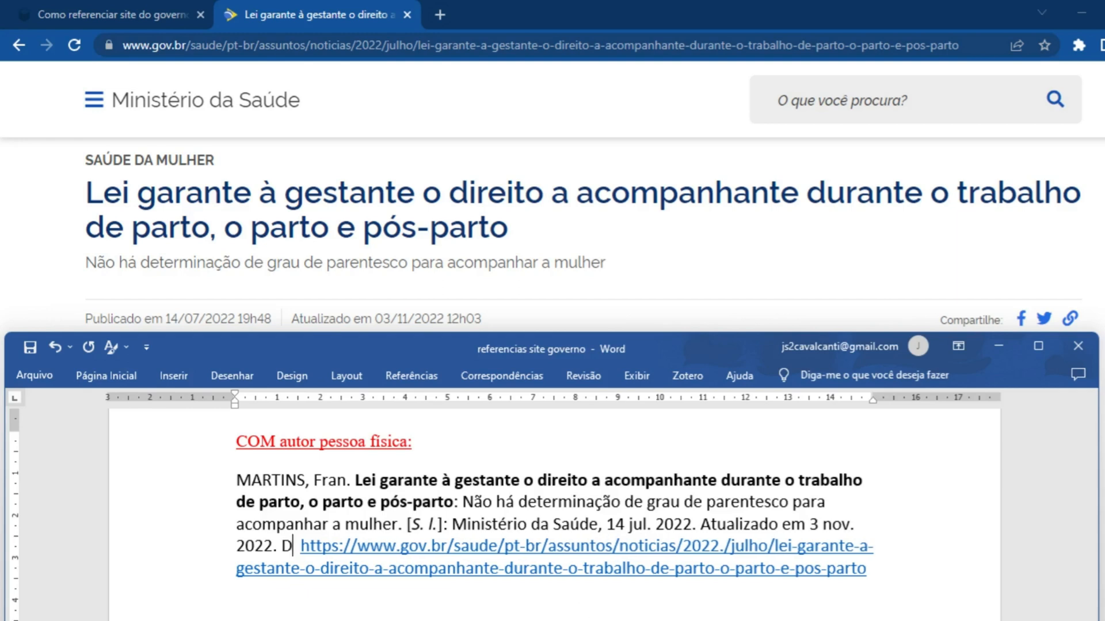
{"action": "type", "text": "ível em: https://www.gov.br/saude/pt-"}
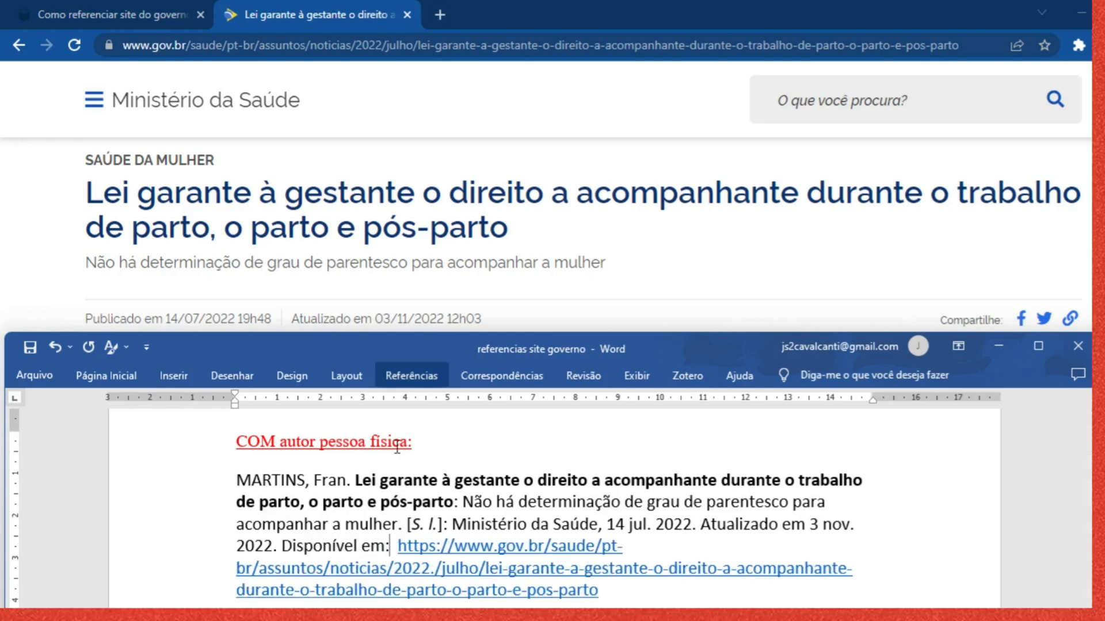
{"action": "key", "text": "Right"}
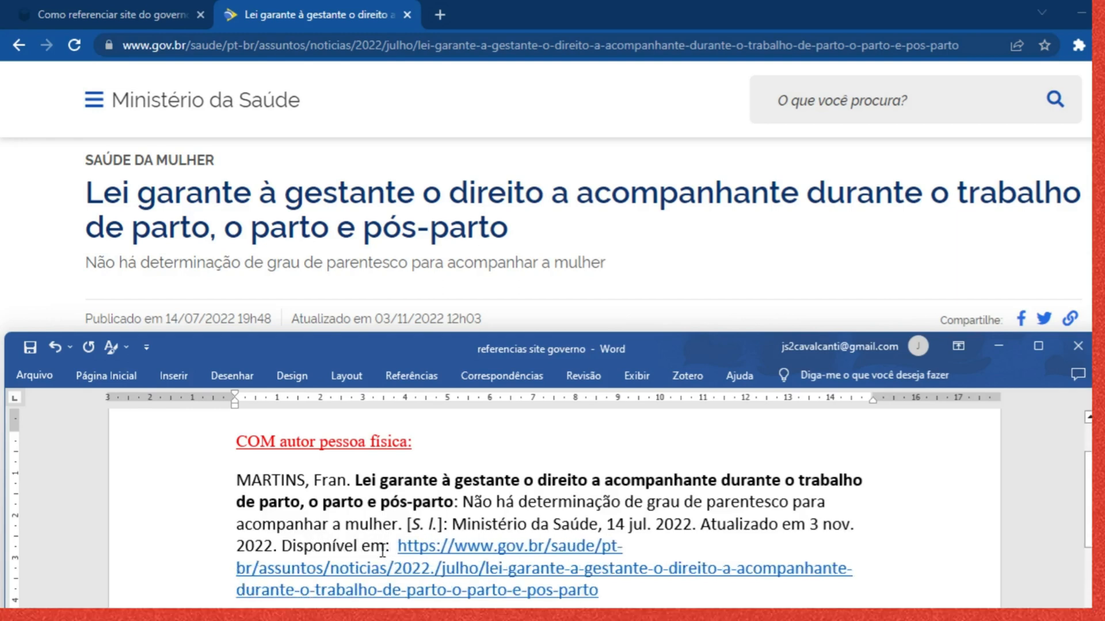
{"action": "key", "text": "BackSpace"}
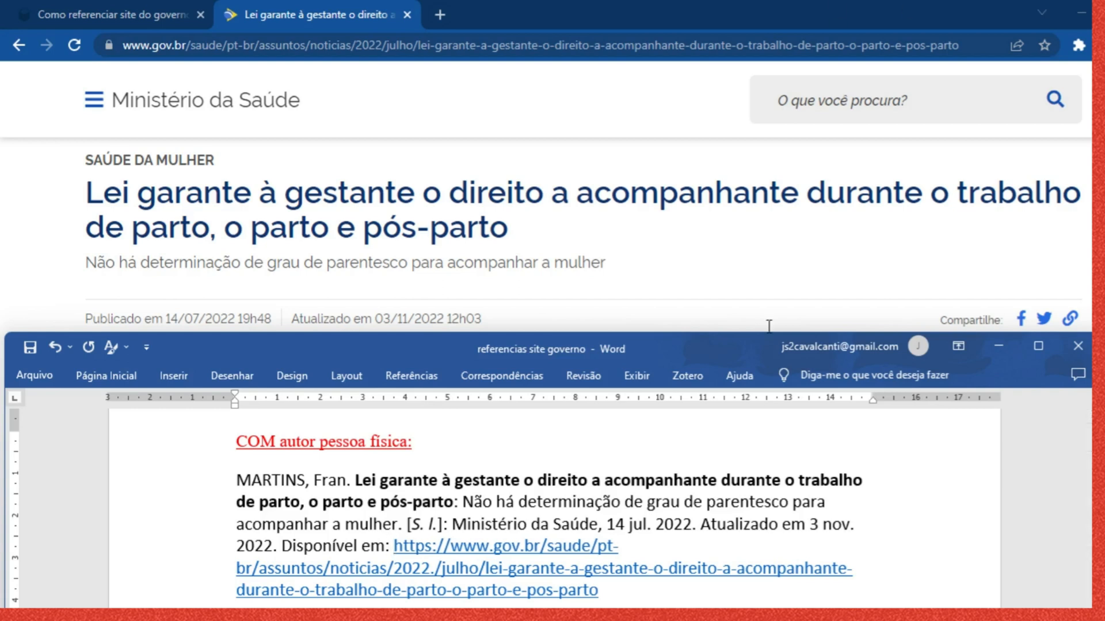
Add a full stop and the access date "Acesso em: 5 abr. 2023." after the article link
{"action": "left_click", "coordinate": [636, 600]}
{"action": "key", "text": "BackSpace"}
{"action": "type", "text": ". Acesso:"}
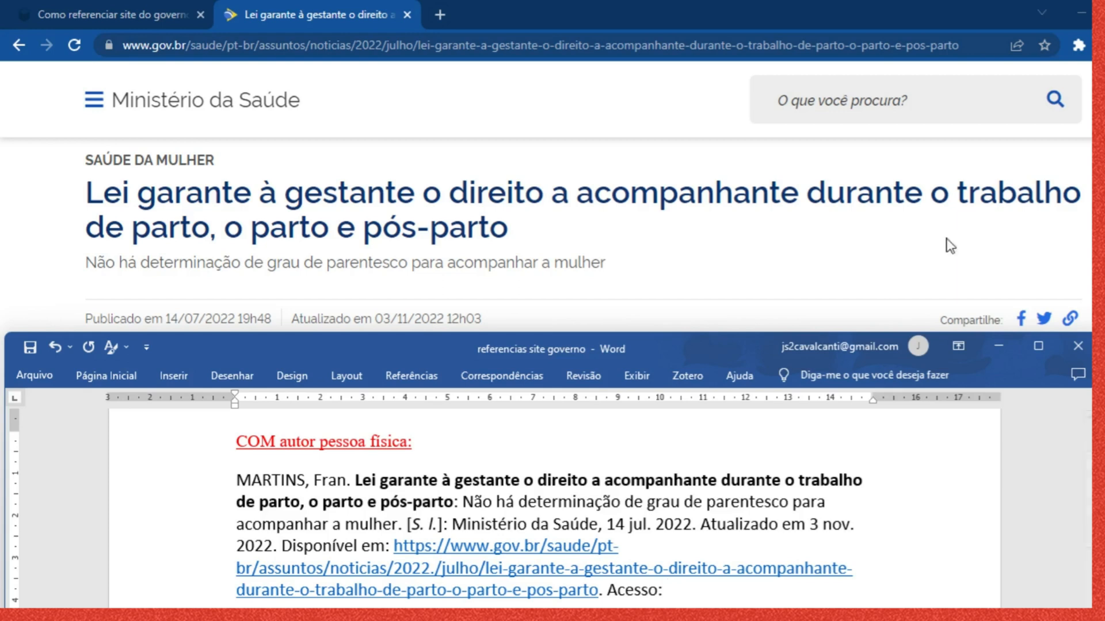
{"action": "key", "text": "BackSpace"}
{"action": "key", "text": "BackSpace"}
{"action": "type", "text": "em: 5 abr. 2023."}
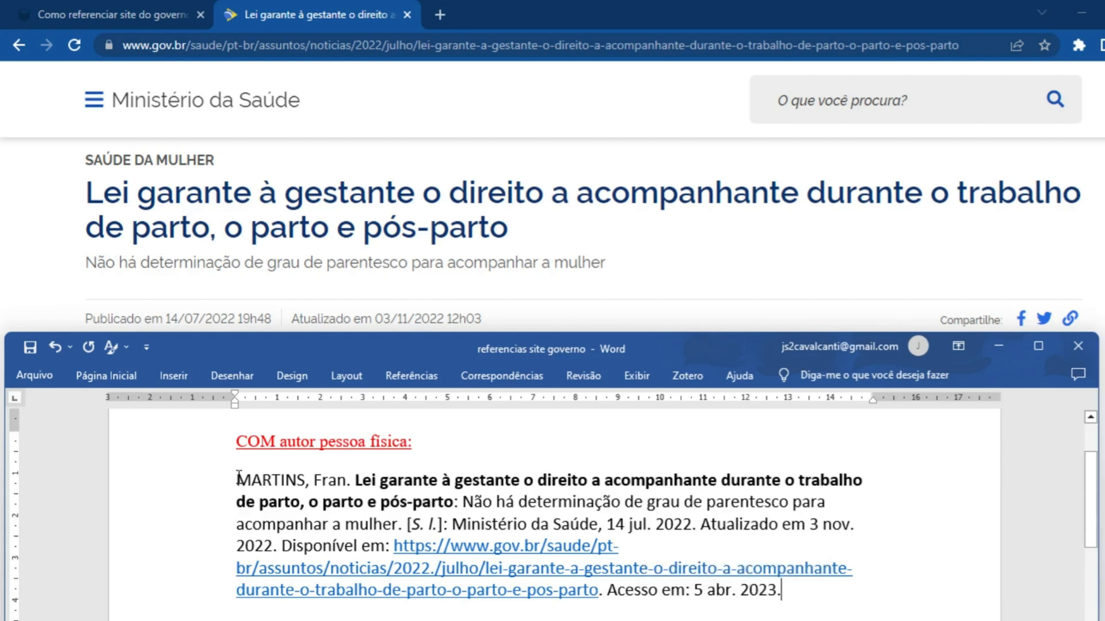
Review the whole reference in Word, look through the article page from header to author credit, and return to Word
{"action": "left_click_drag", "start_coordinate": [239, 477], "coordinate": [796, 590]}
{"action": "left_click", "coordinate": [505, 482]}
{"action": "left_click", "coordinate": [260, 190]}
{"action": "scroll", "coordinate": [334, 301], "scroll_direction": "up", "scroll_amount": 1}
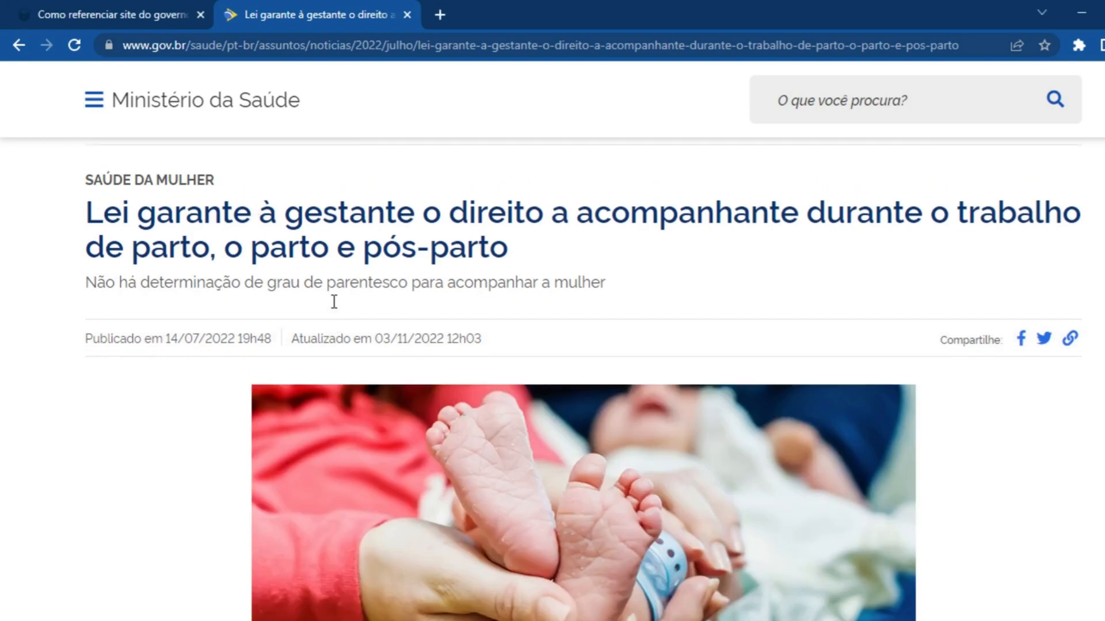
{"action": "scroll", "coordinate": [333, 301], "scroll_direction": "up", "scroll_amount": 2}
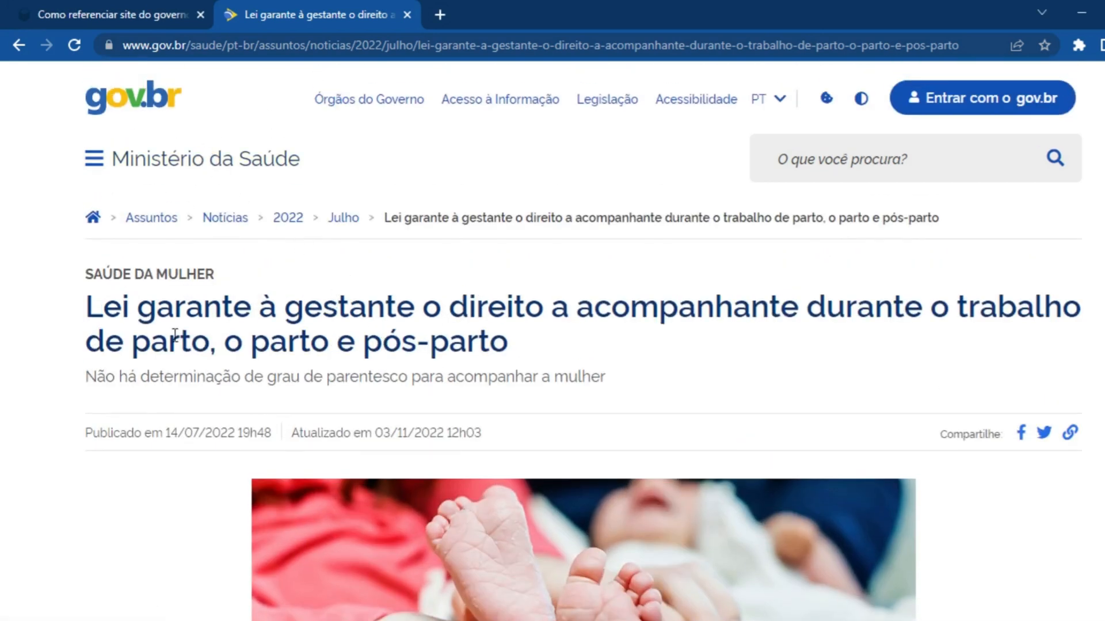
{"action": "scroll", "coordinate": [239, 354], "scroll_direction": "down", "scroll_amount": 10}
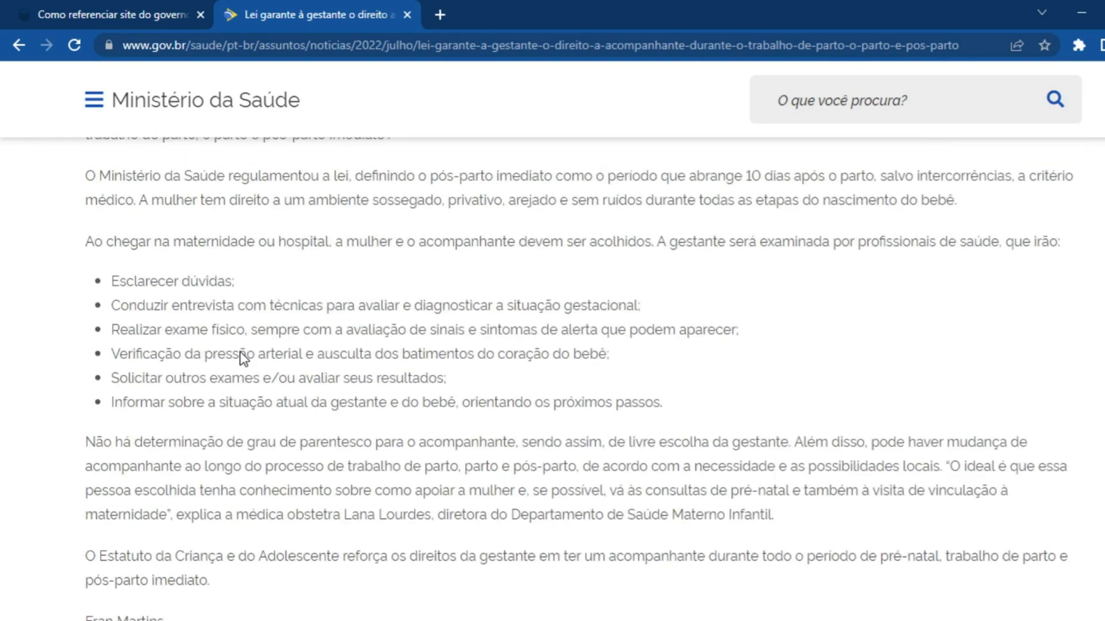
{"action": "scroll", "coordinate": [240, 353], "scroll_direction": "down", "scroll_amount": 4}
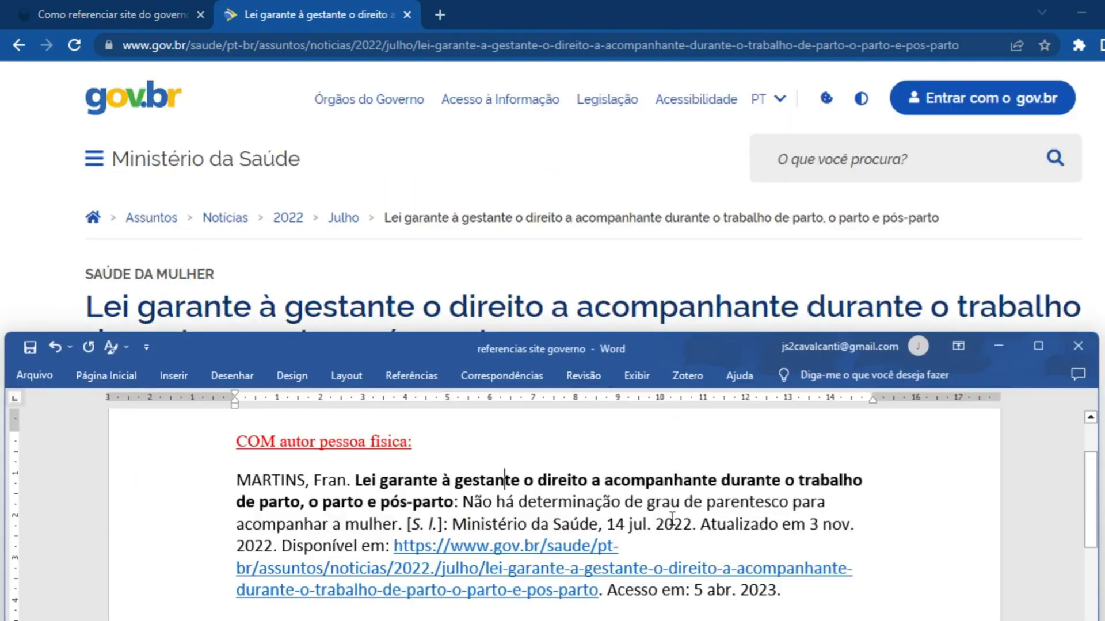
Insert blank lines between the Janssen link and the "SEM data de publicação" heading
{"action": "scroll", "coordinate": [674, 516], "scroll_direction": "down", "scroll_amount": 5}
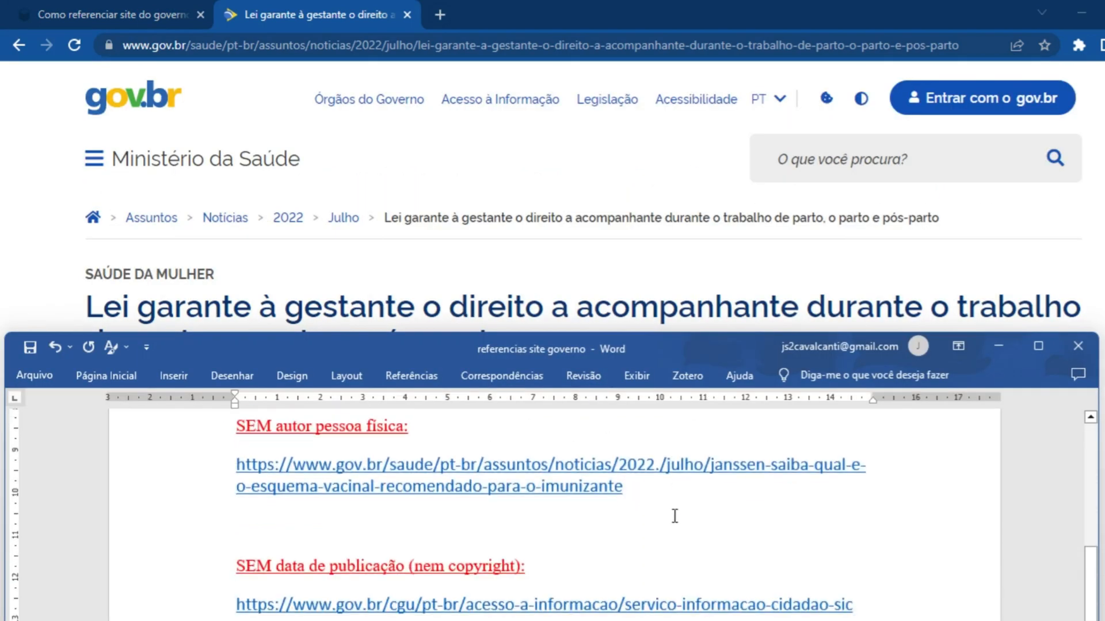
{"action": "key", "text": "Return"}
{"action": "key", "text": "Return"}
{"action": "key", "text": "Return"}
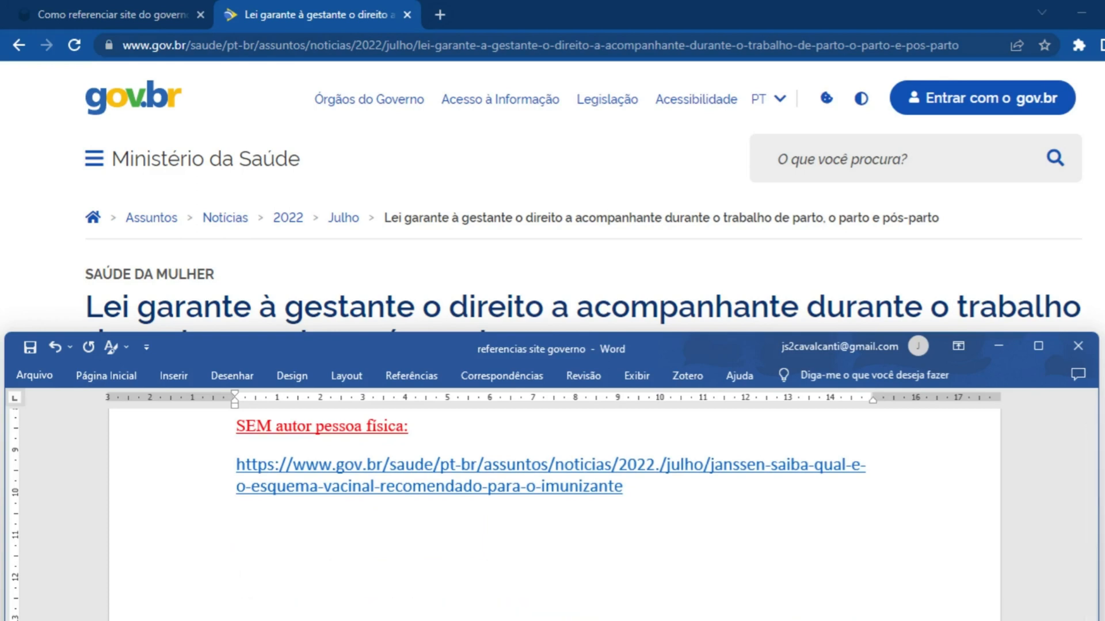
Open the Janssen article from its link under "SEM autor pessoa física" and check the end of the text for authorship
{"action": "left_click", "coordinate": [332, 496], "text": "ctrl"}
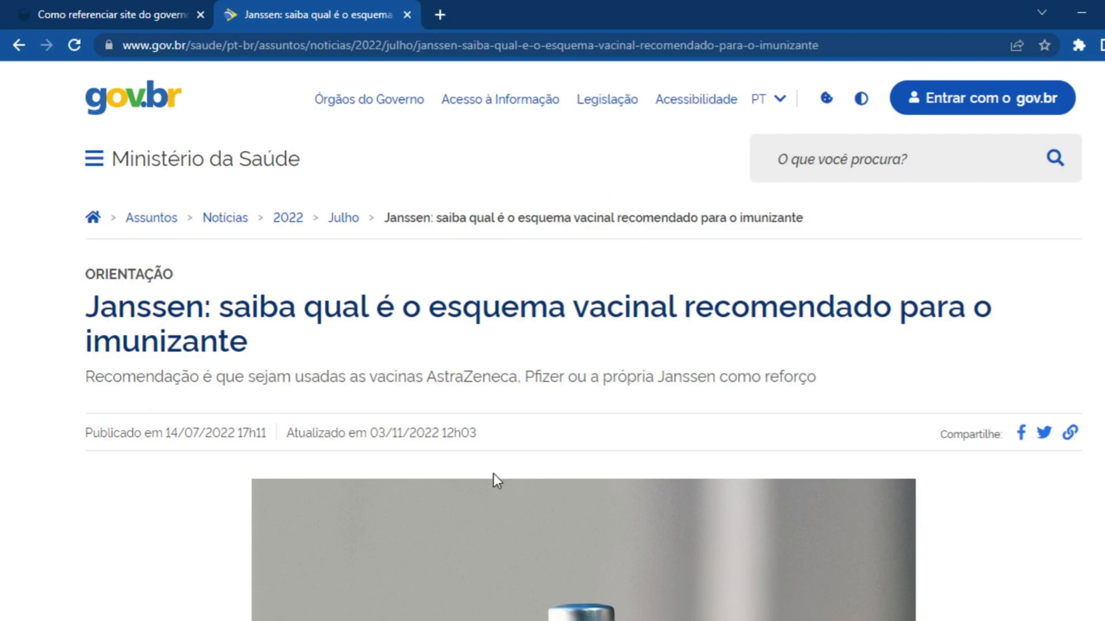
{"action": "scroll", "coordinate": [522, 444], "scroll_direction": "down", "scroll_amount": 15}
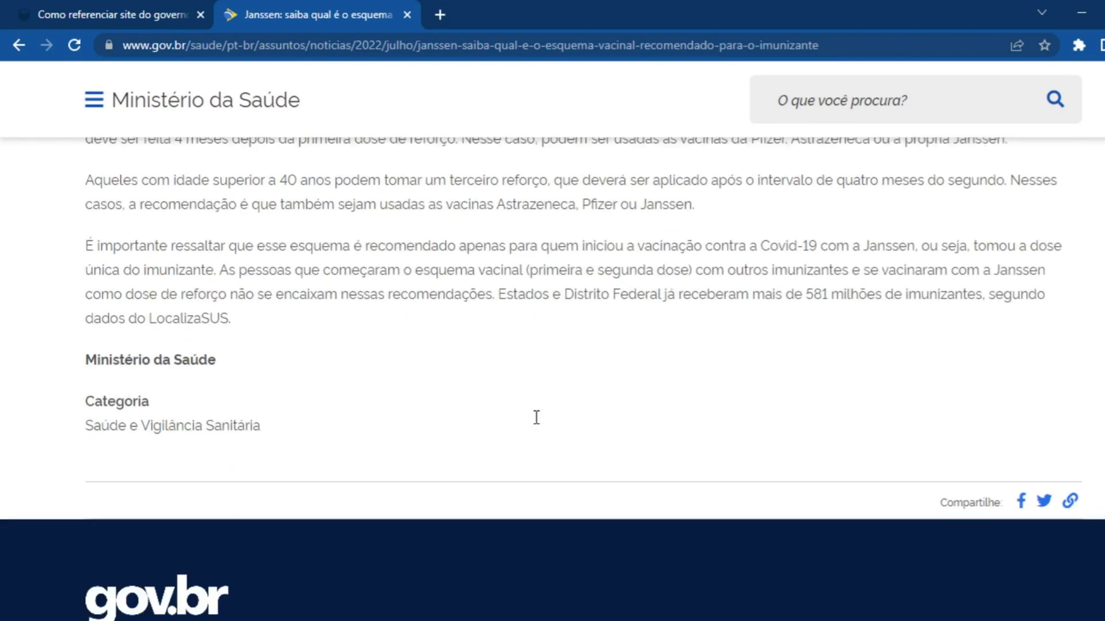
{"action": "left_click_drag", "start_coordinate": [87, 309], "coordinate": [71, 269]}
{"action": "left_click", "coordinate": [238, 315]}
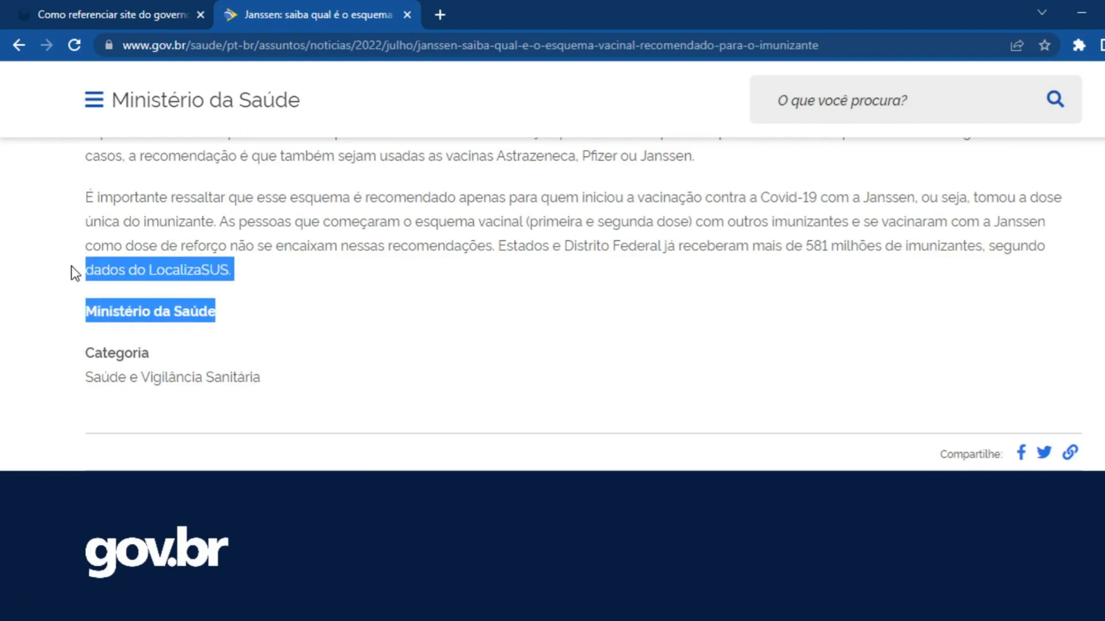
{"action": "left_click", "coordinate": [250, 315]}
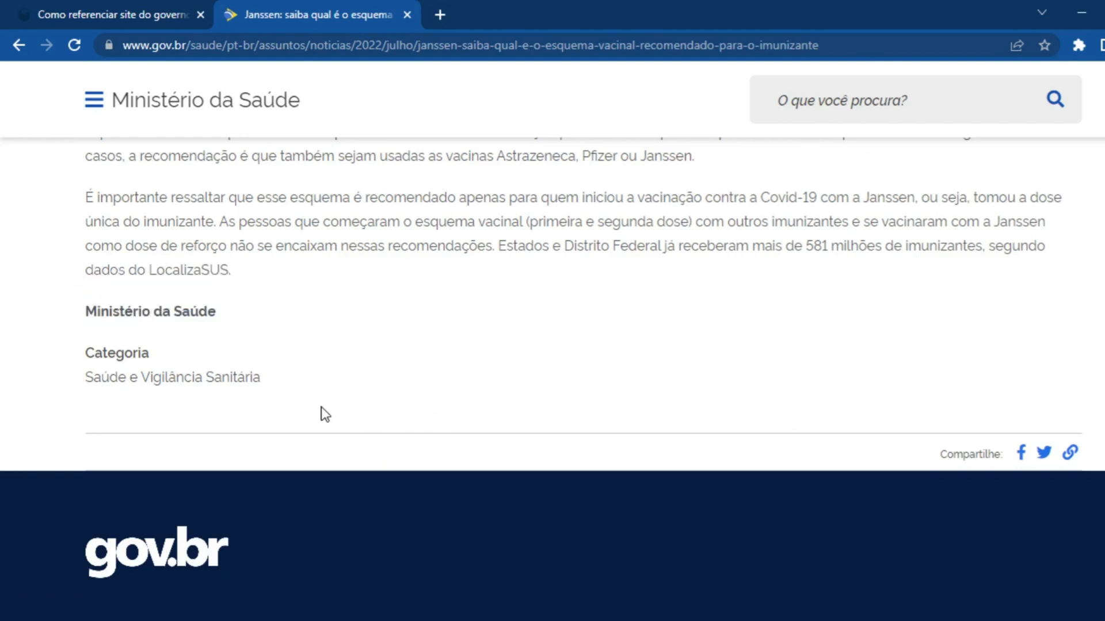
{"action": "scroll", "coordinate": [408, 417], "scroll_direction": "up", "scroll_amount": 15}
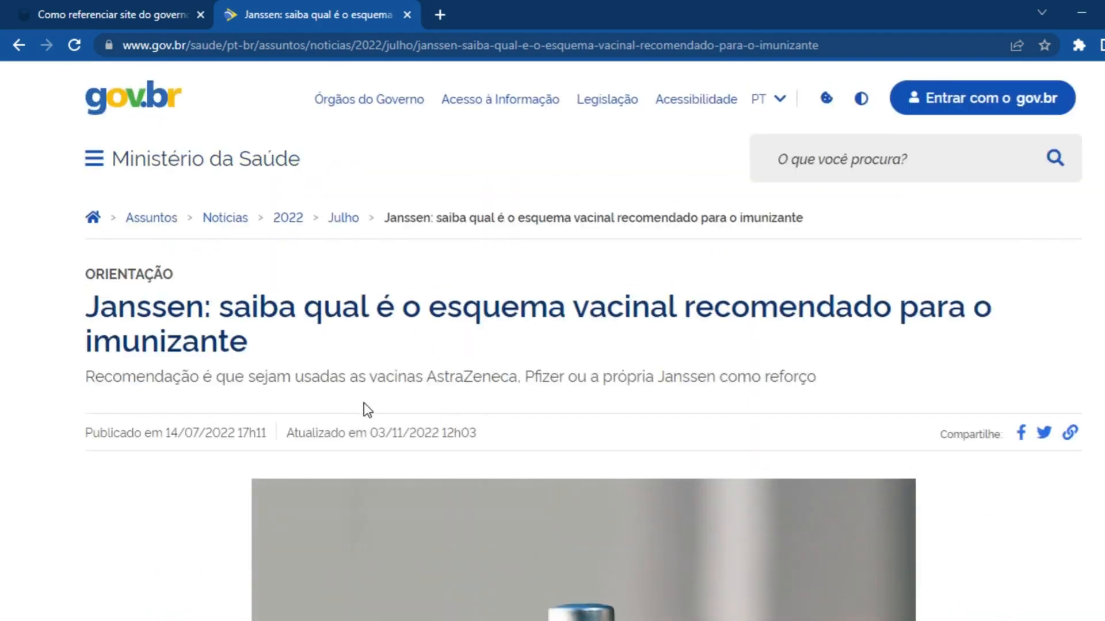
Return to Word and enter the author "BRASIL. Ministério da Saúde." before the Janssen article link
{"action": "key", "text": "alt+Tab"}
{"action": "left_click", "coordinate": [228, 463]}
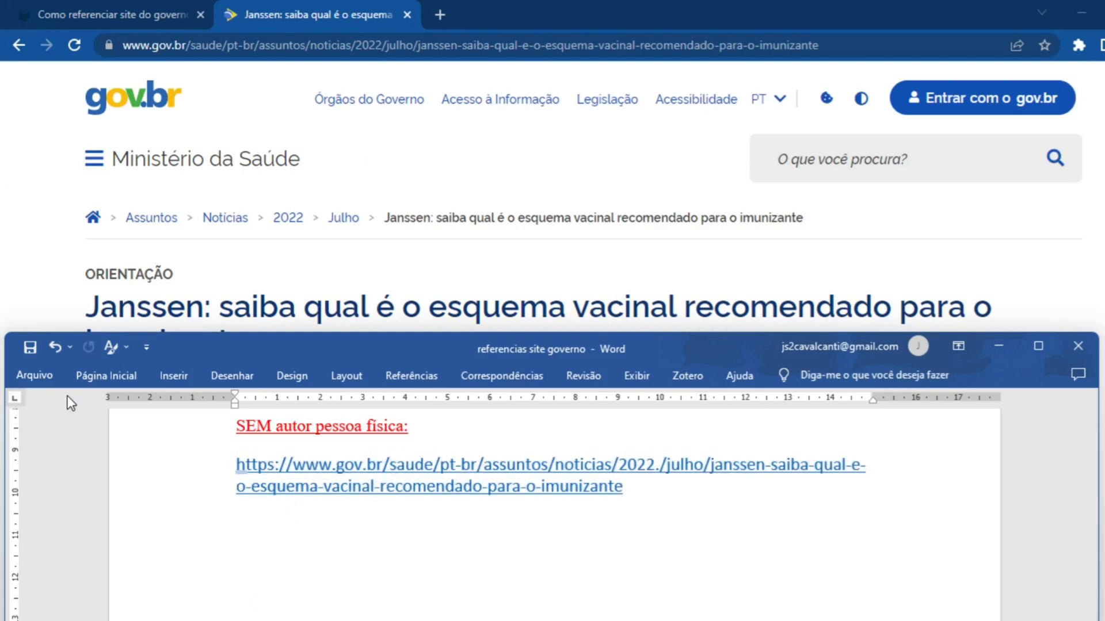
{"action": "type", "text": "BRASIL."}
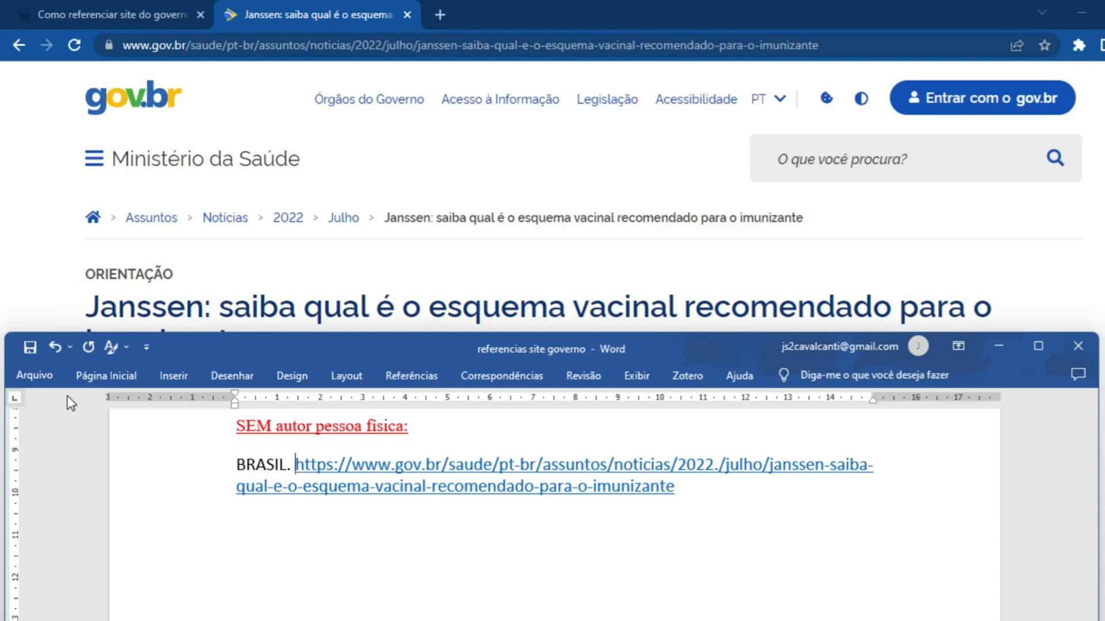
{"action": "type", "text": " Ministério da S"}
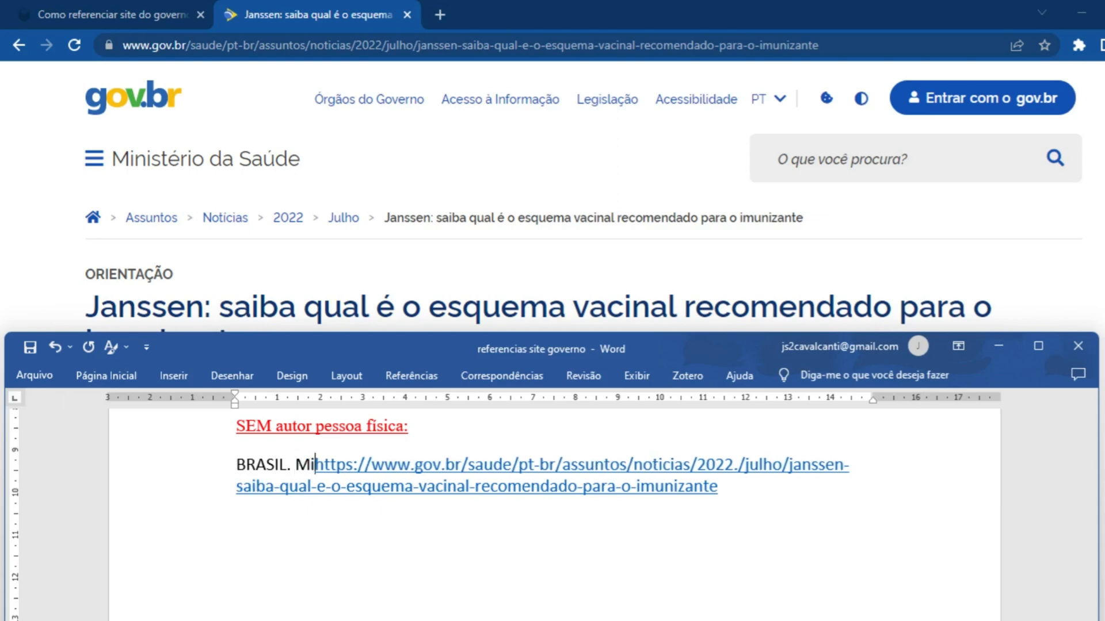
{"action": "type", "text": "aúde. https://www.gov.br/saude/pt-"}
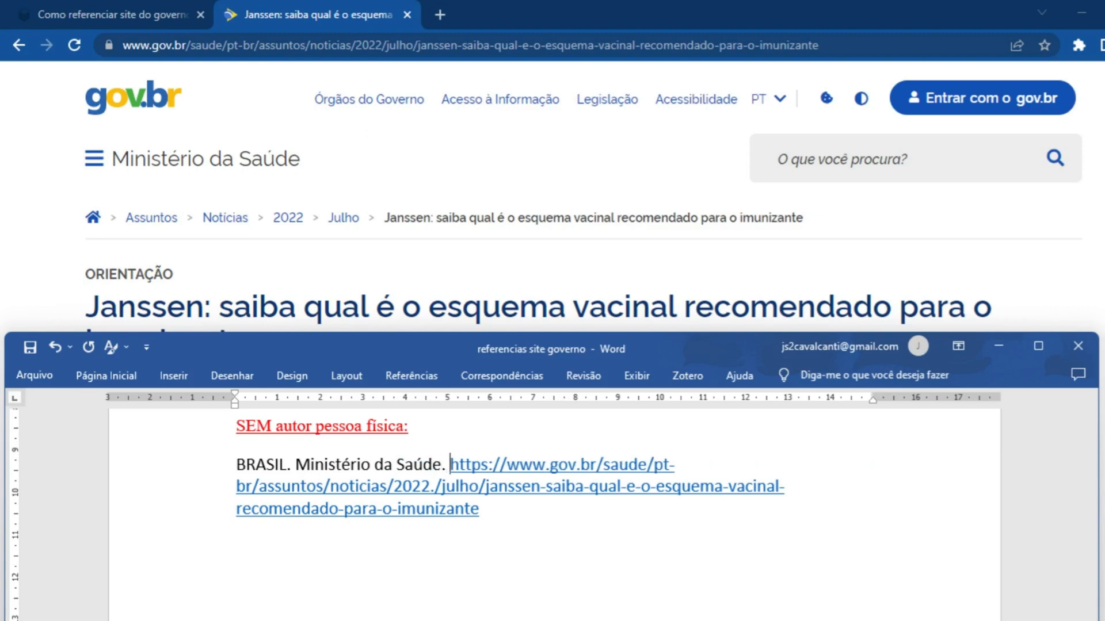
Copy the full headline of the Janssen article and examine its title and subtitle parts on the web page
{"action": "left_click", "coordinate": [385, 285]}
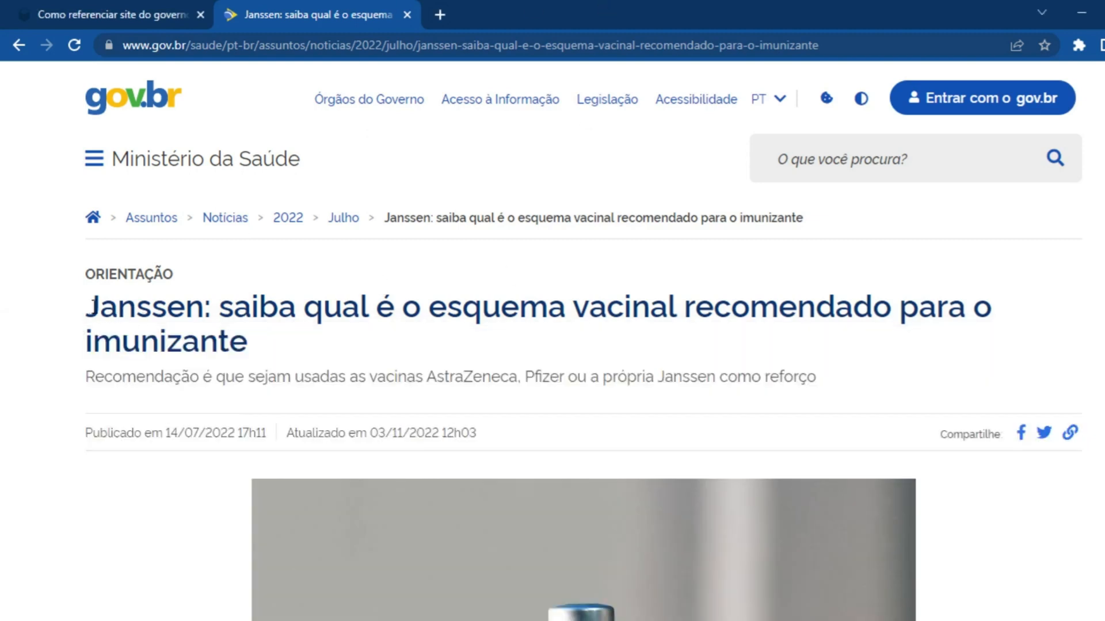
{"action": "left_click_drag", "start_coordinate": [92, 300], "coordinate": [304, 357]}
{"action": "key", "text": "ctrl+c"}
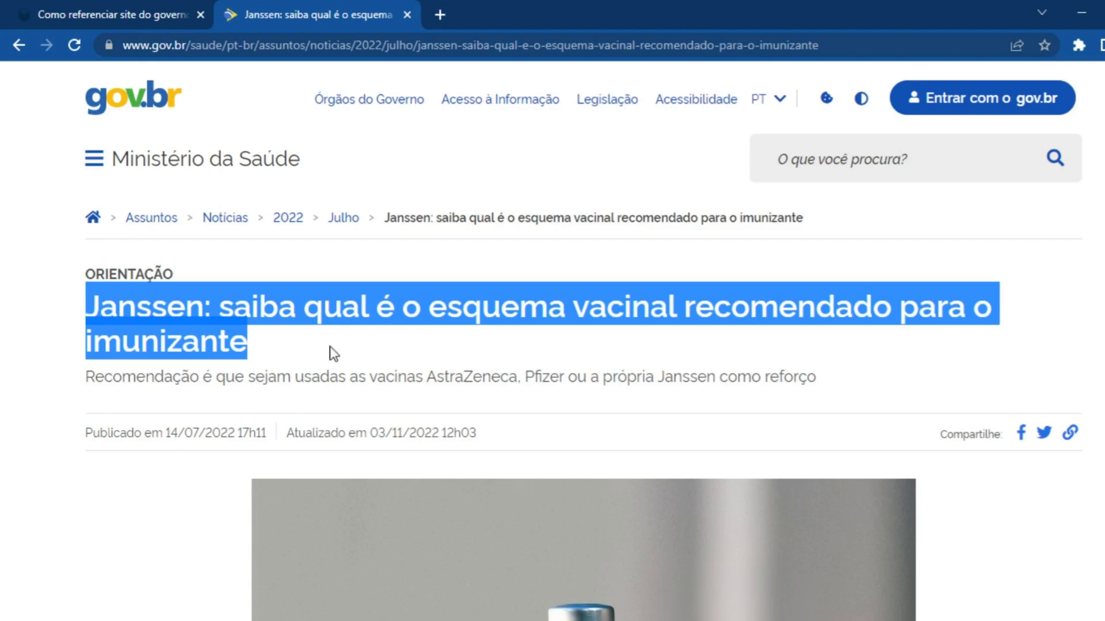
{"action": "left_click", "coordinate": [215, 305]}
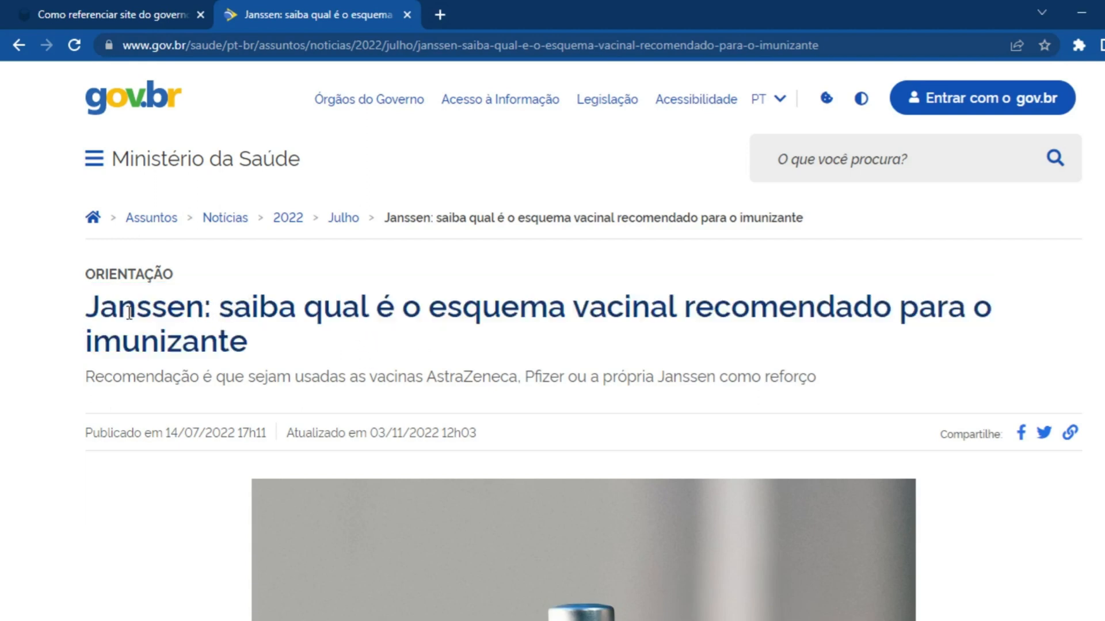
{"action": "left_click_drag", "start_coordinate": [89, 313], "coordinate": [253, 346]}
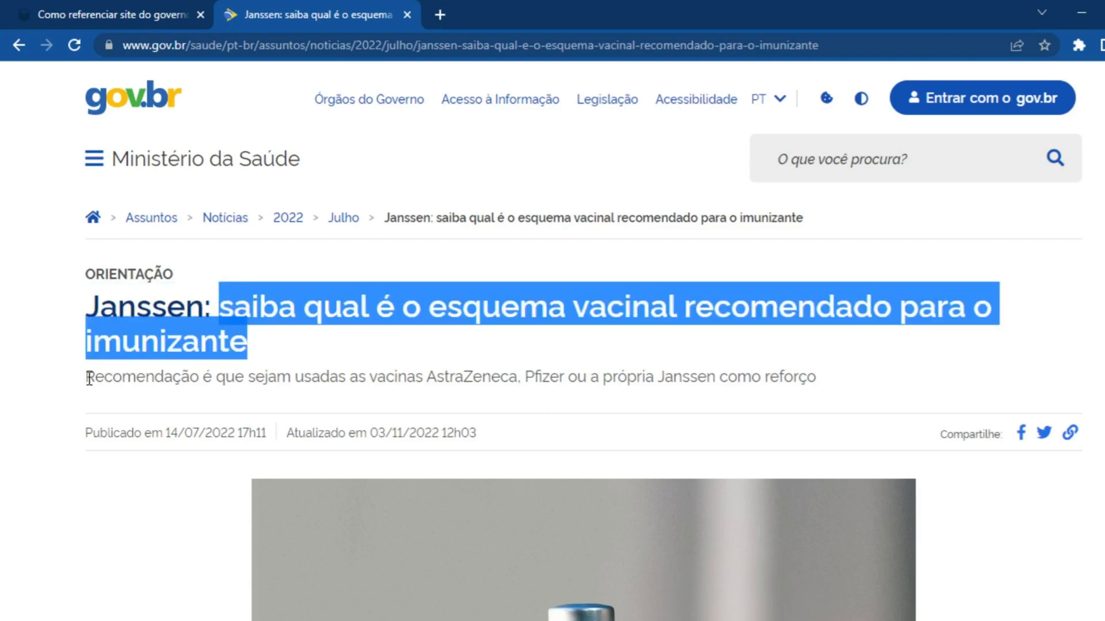
{"action": "left_click_drag", "start_coordinate": [89, 380], "coordinate": [823, 374]}
{"action": "left_click", "coordinate": [762, 374]}
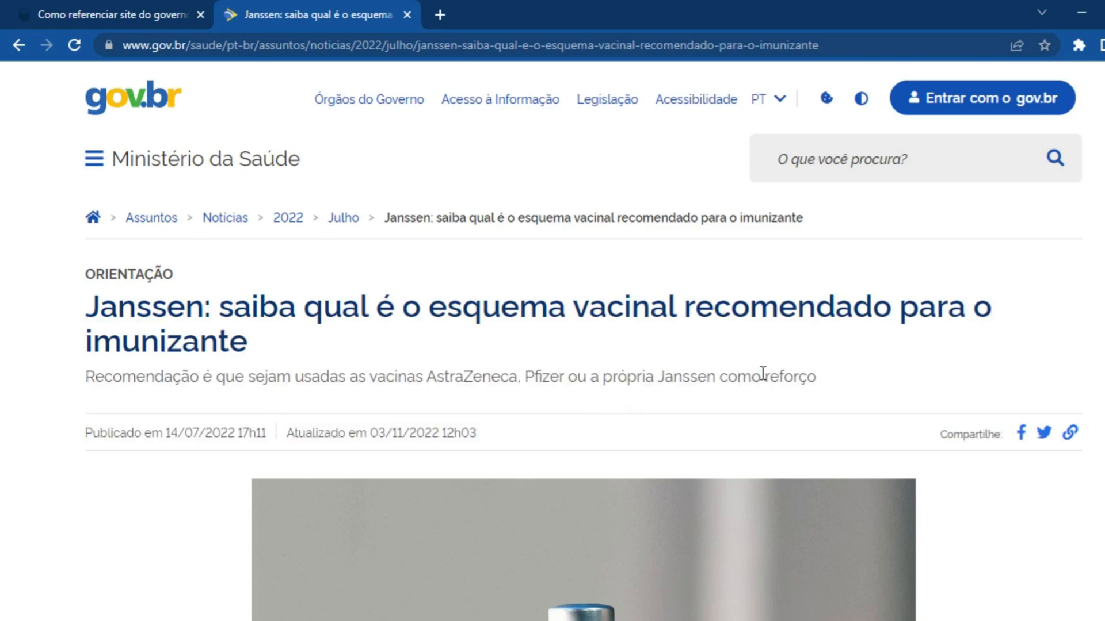
Paste the copied headline as unformatted text after "Ministério da Saúde." in the Word reference and add a colon after "imunizante"
{"action": "key", "text": "alt+Tab"}
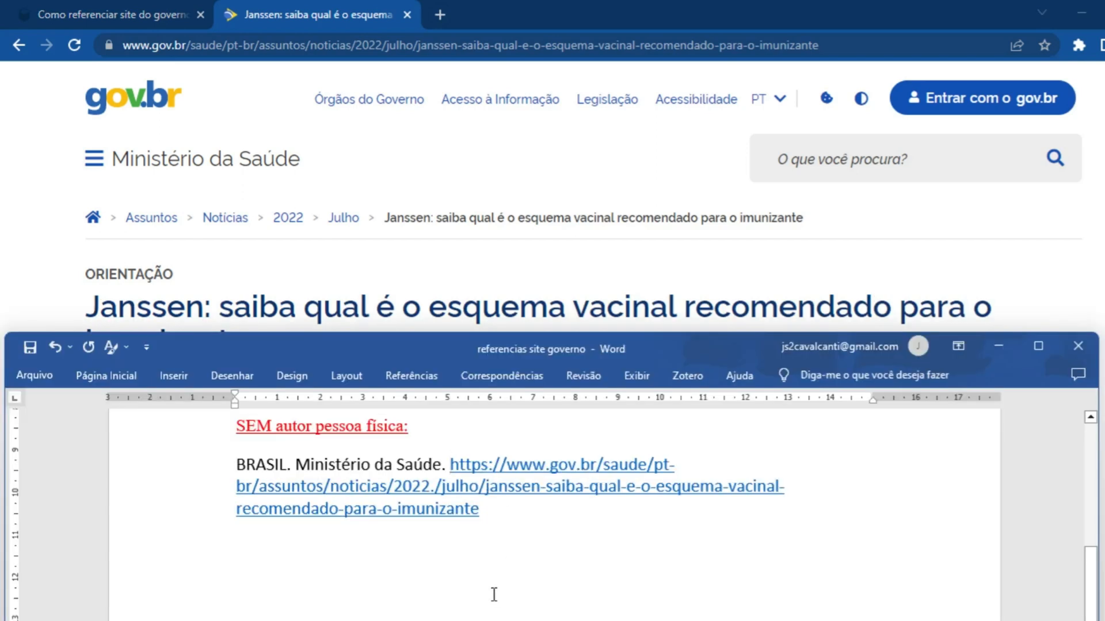
{"action": "key", "text": "alt+e"}
{"action": "key", "text": "s"}
{"action": "left_click", "coordinate": [827, 242]}
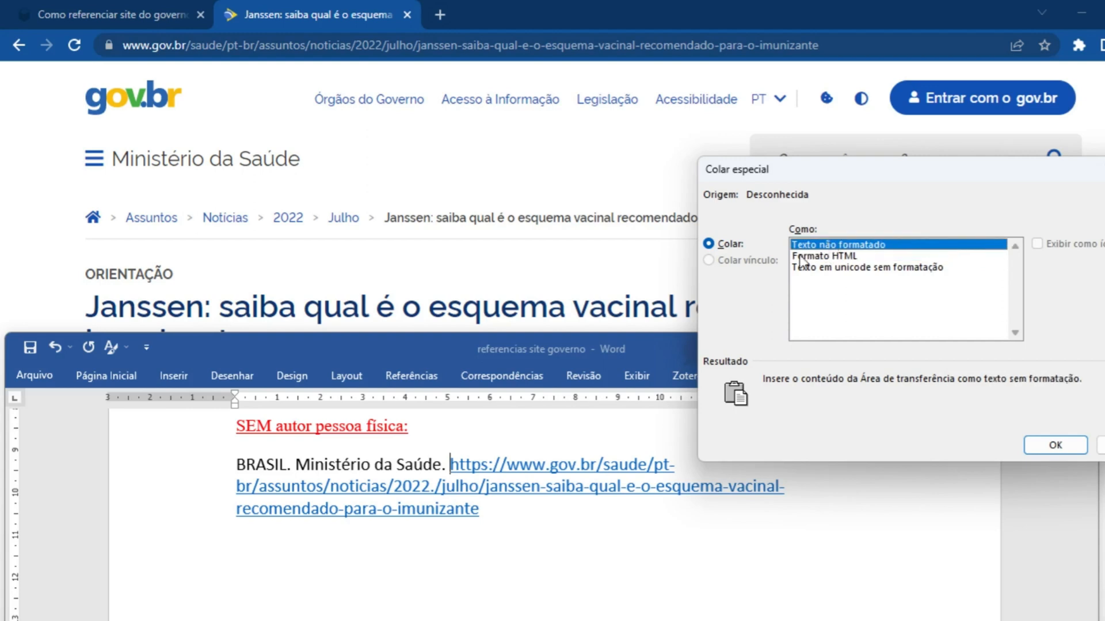
{"action": "left_click", "coordinate": [1054, 445]}
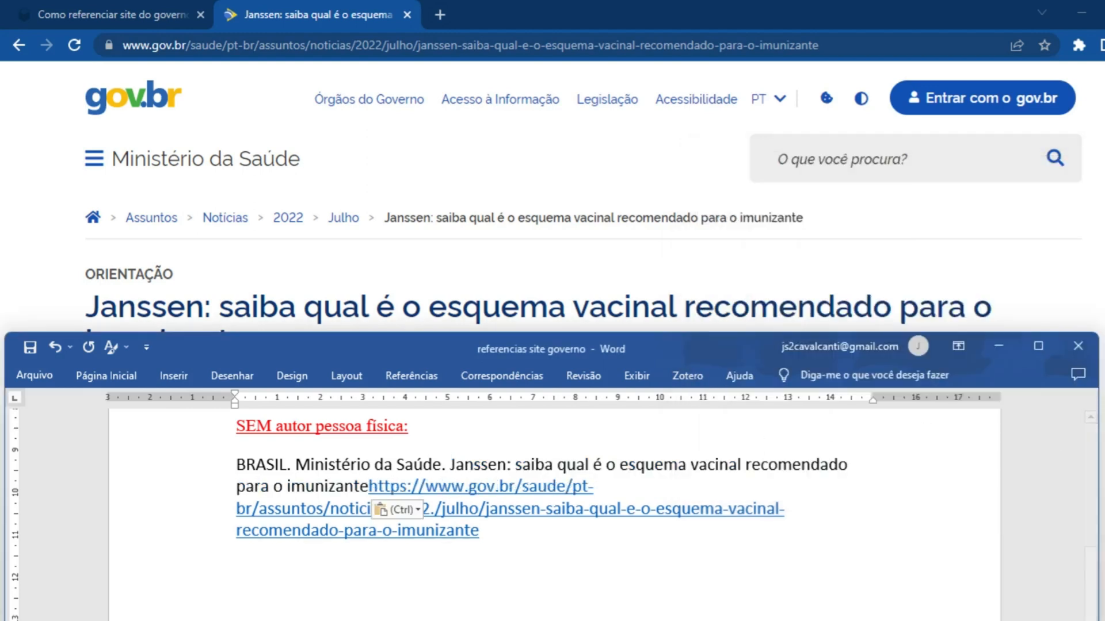
{"action": "type", "text": ":"}
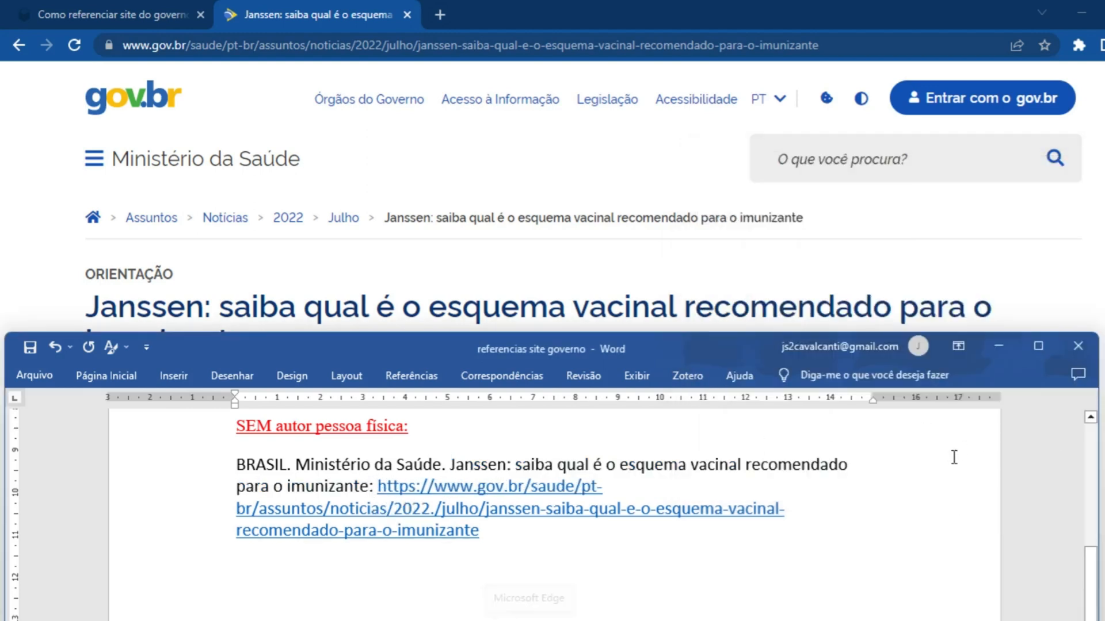
Copy the Janssen article's subtitle from the web page and paste it as unformatted text after "imunizante:" in the Word reference
{"action": "key", "text": "alt+Tab"}
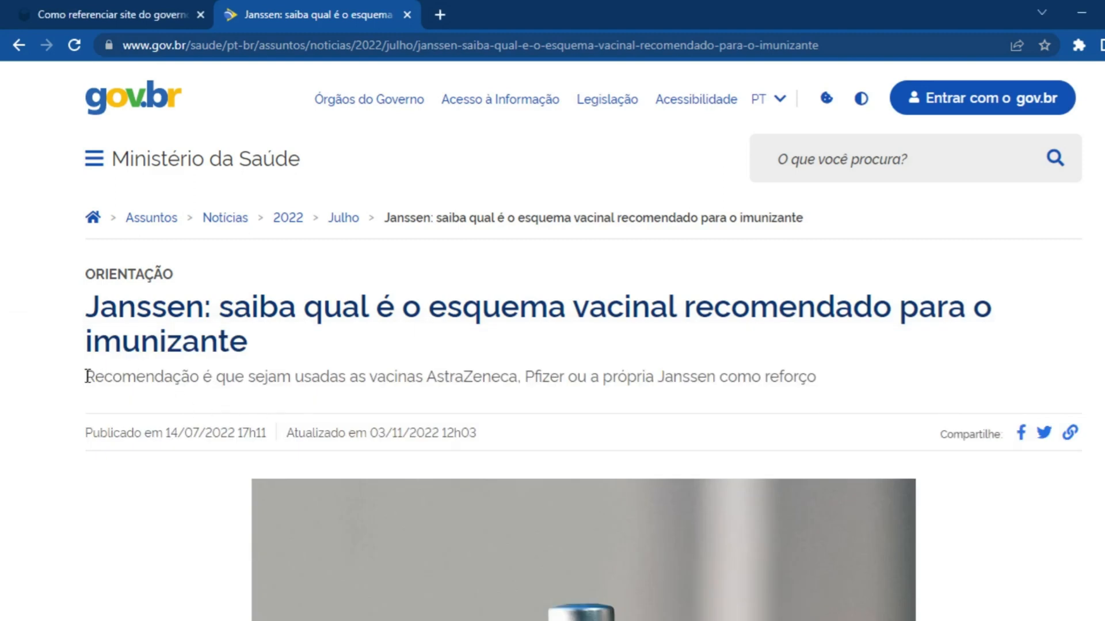
{"action": "left_click_drag", "start_coordinate": [87, 376], "coordinate": [821, 397]}
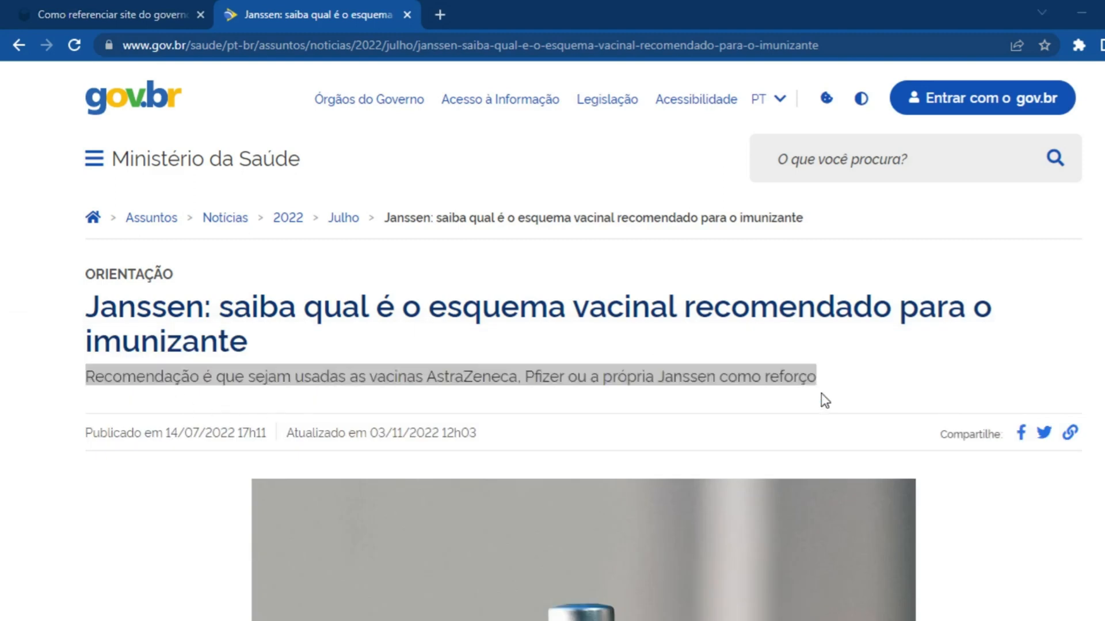
{"action": "key", "text": "alt+Tab"}
{"action": "key", "text": "alt+e"}
{"action": "key", "text": "s"}
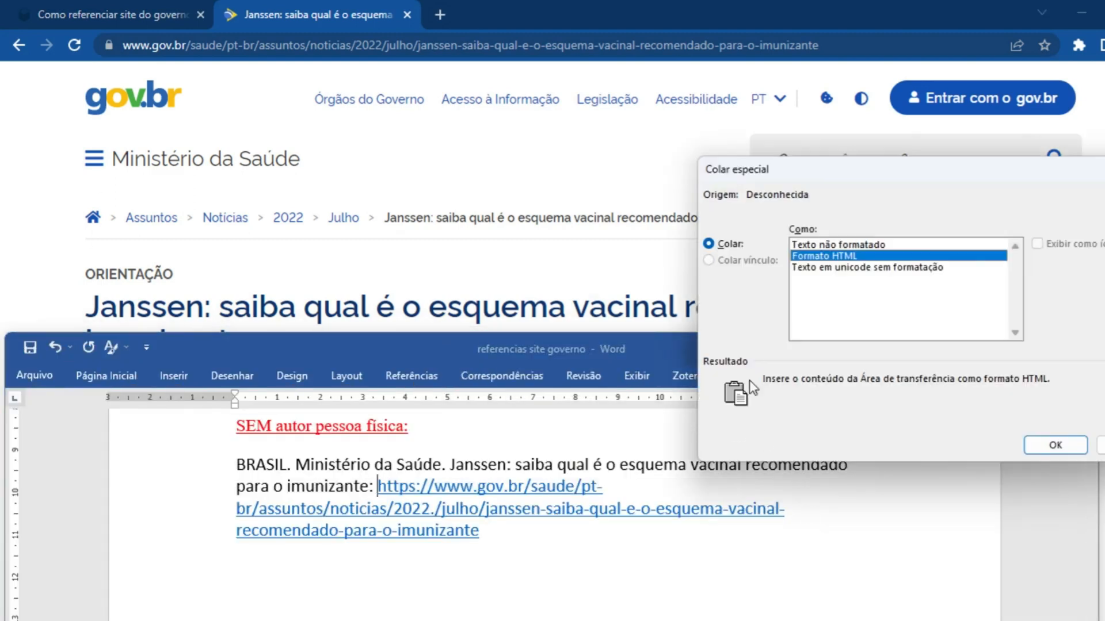
{"action": "left_click", "coordinate": [853, 245]}
{"action": "left_click", "coordinate": [1034, 447]}
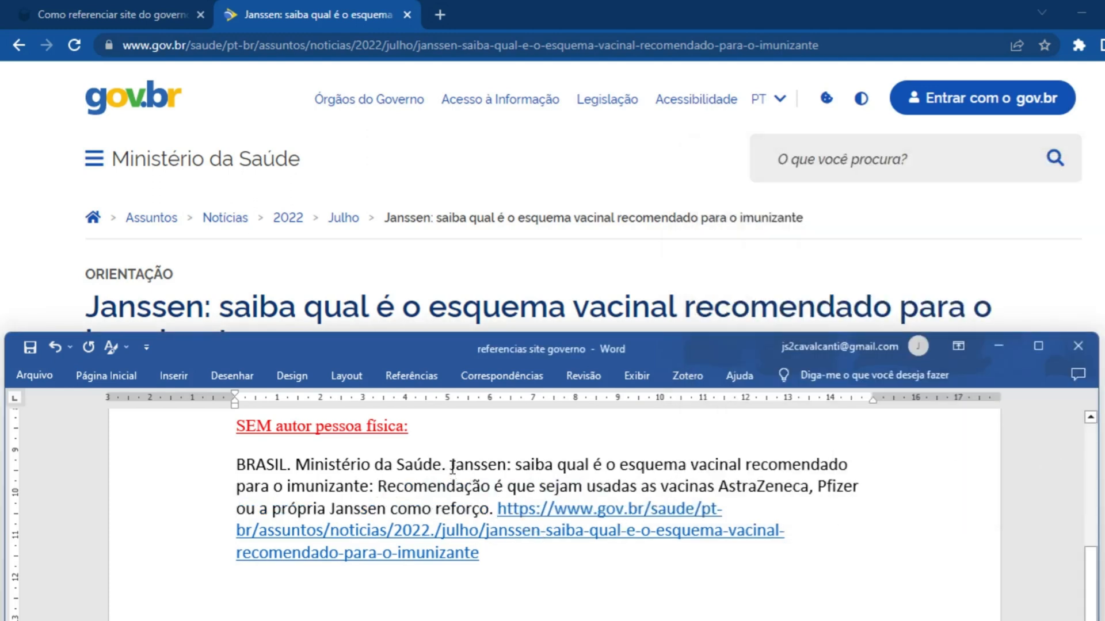
Make the title word "Janssen" bold in the reference
{"action": "left_click_drag", "start_coordinate": [452, 466], "coordinate": [506, 466]}
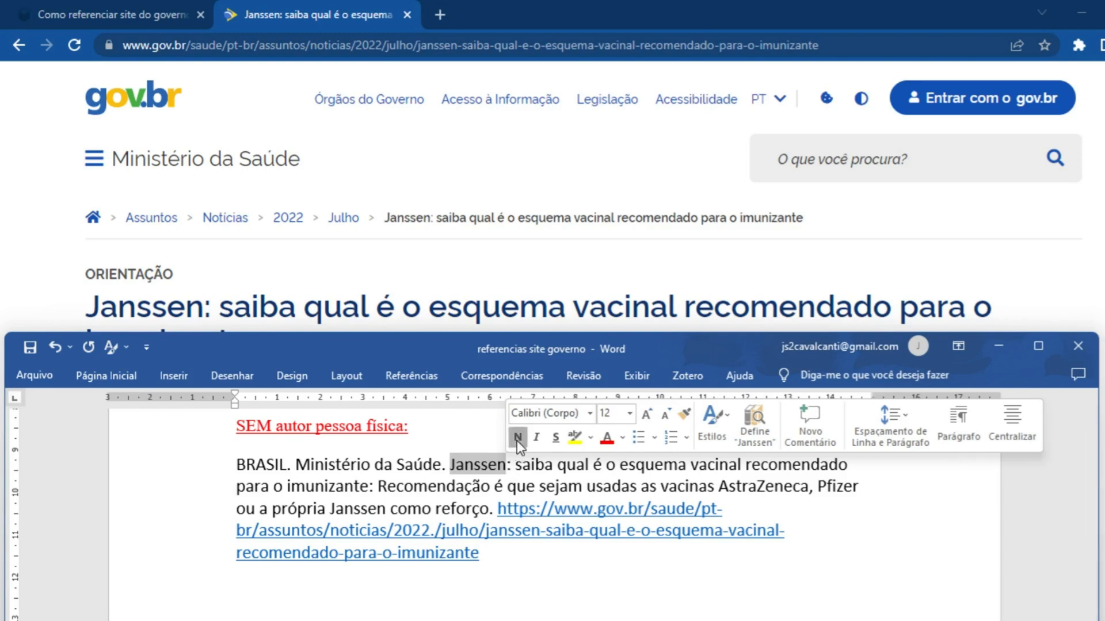
{"action": "left_click", "coordinate": [516, 437]}
{"action": "left_click", "coordinate": [536, 465]}
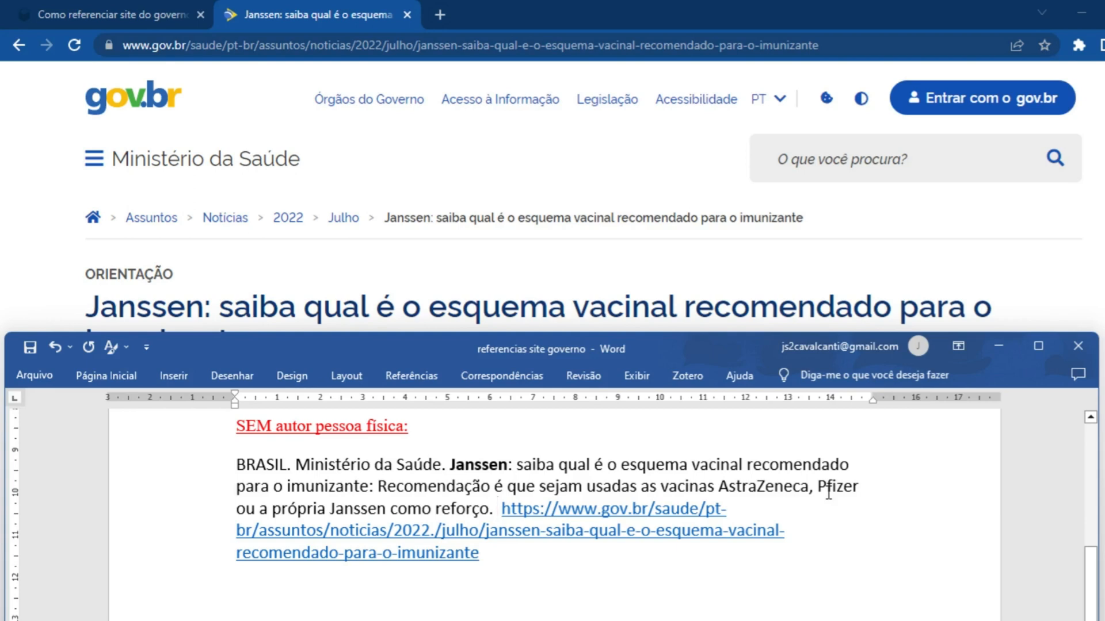
Add the place "[S. l.]" with "S. l." in italics after the subtitle, followed by the publisher ": Ministério da Saúde"
{"action": "type", "text": "[S. l."}
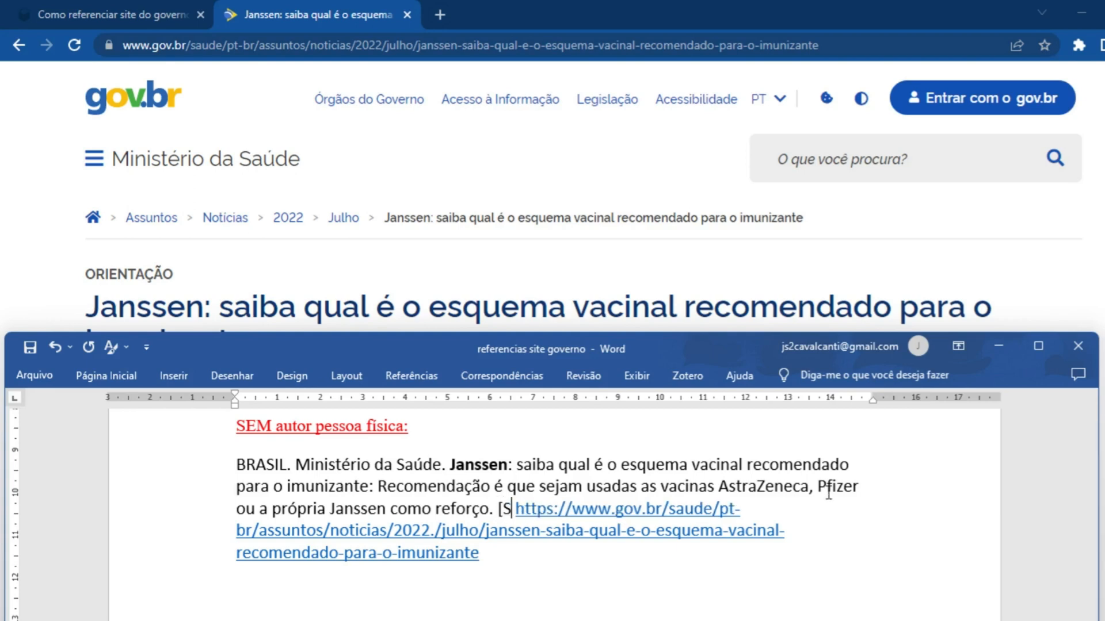
{"action": "type", "text": "]"}
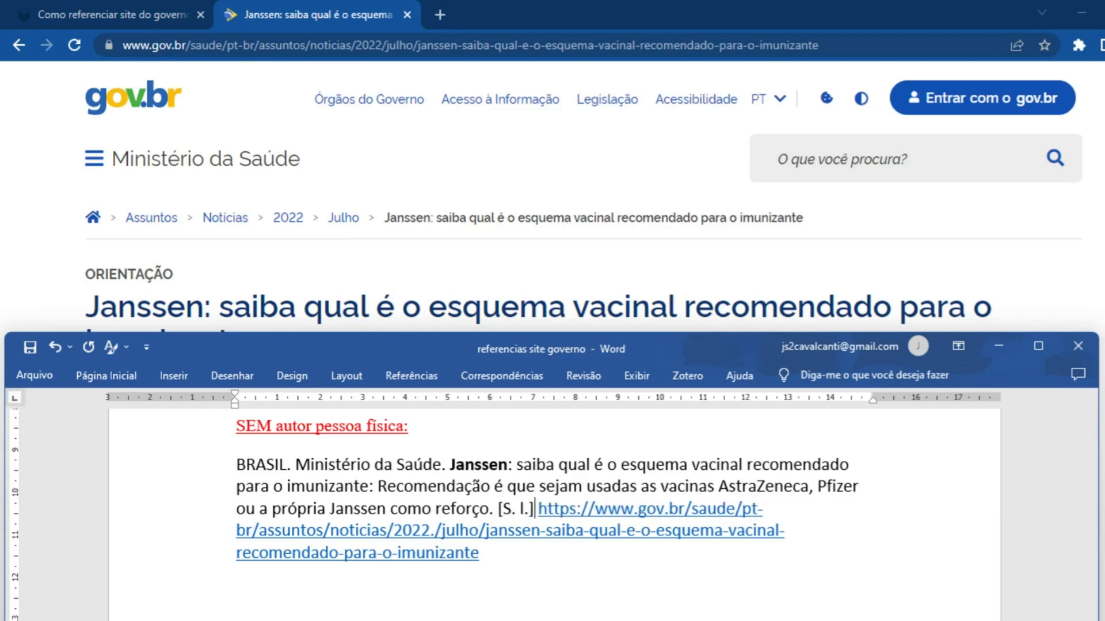
{"action": "key", "text": "shift+Left"}
{"action": "key", "text": "shift+Left"}
{"action": "key", "text": "shift+Left"}
{"action": "key", "text": "shift+Left"}
{"action": "key", "text": "shift+Left"}
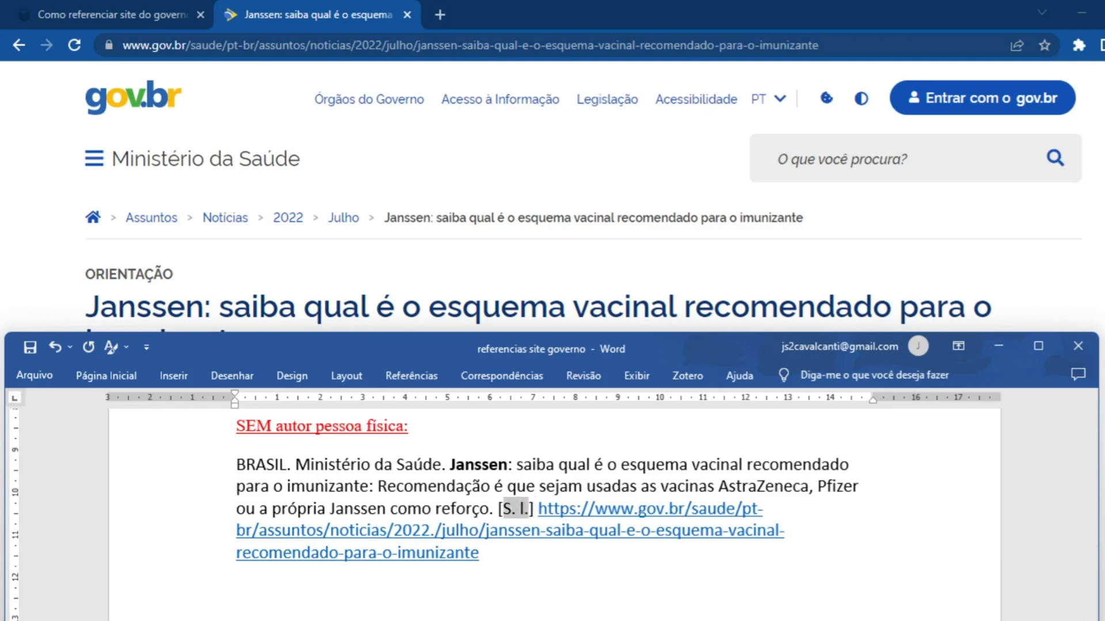
{"action": "key", "text": "Right"}
{"action": "key", "text": "Right"}
{"action": "type", "text": ": "}
{"action": "type", "text": "Ministério da "}
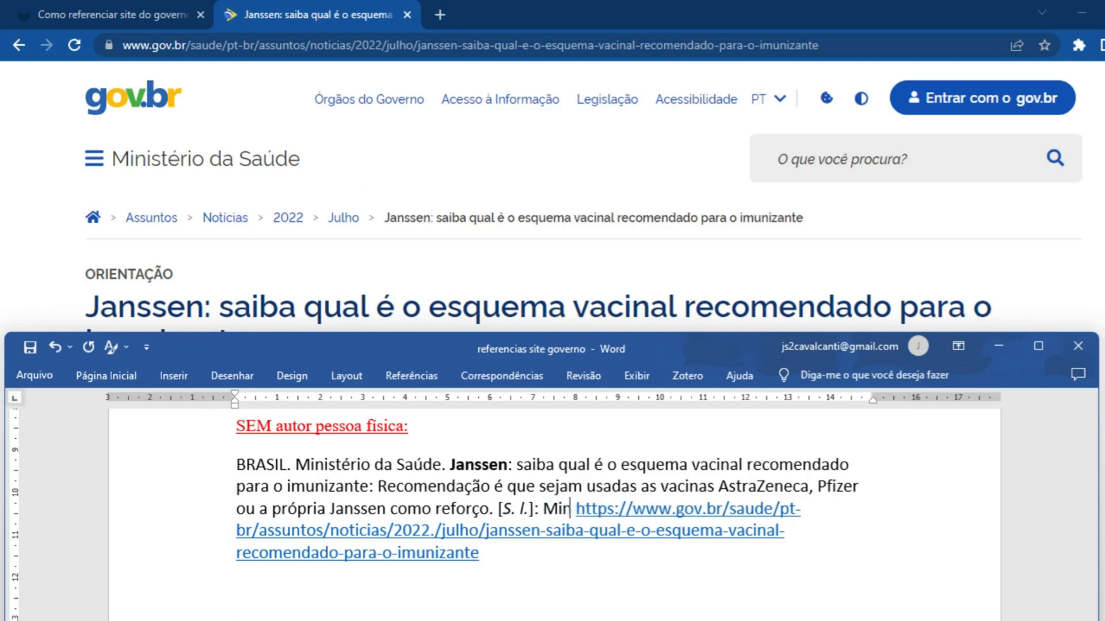
{"action": "type", "text": "Saúde,"}
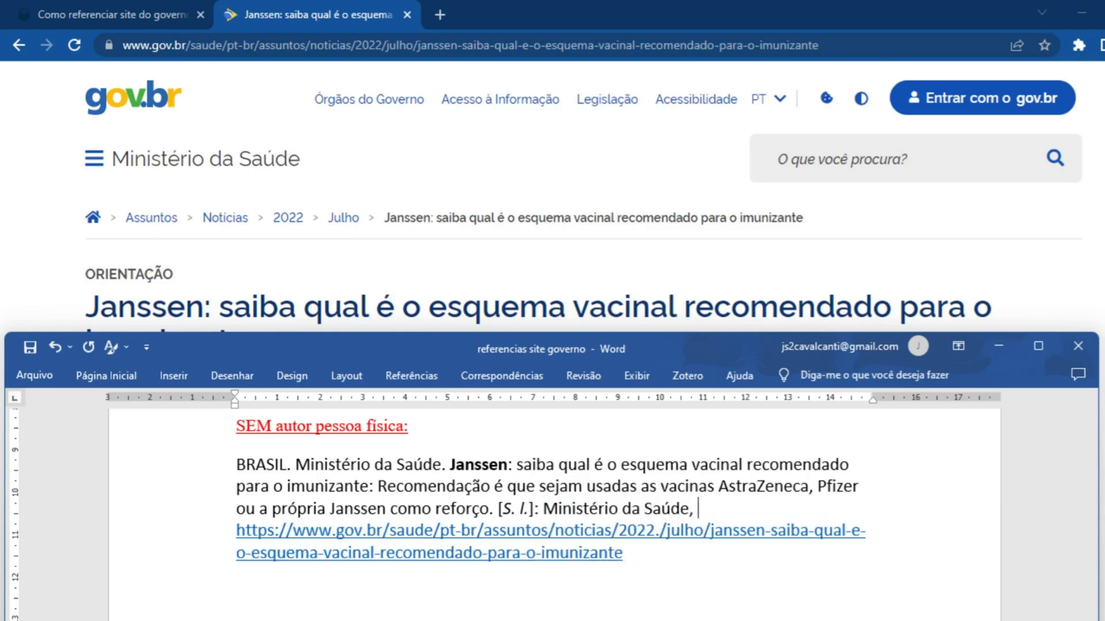
Check the publication date on the Janssen page and add ", 14 jul. 2022" after the publisher in Word
{"action": "key", "text": "alt+Tab"}
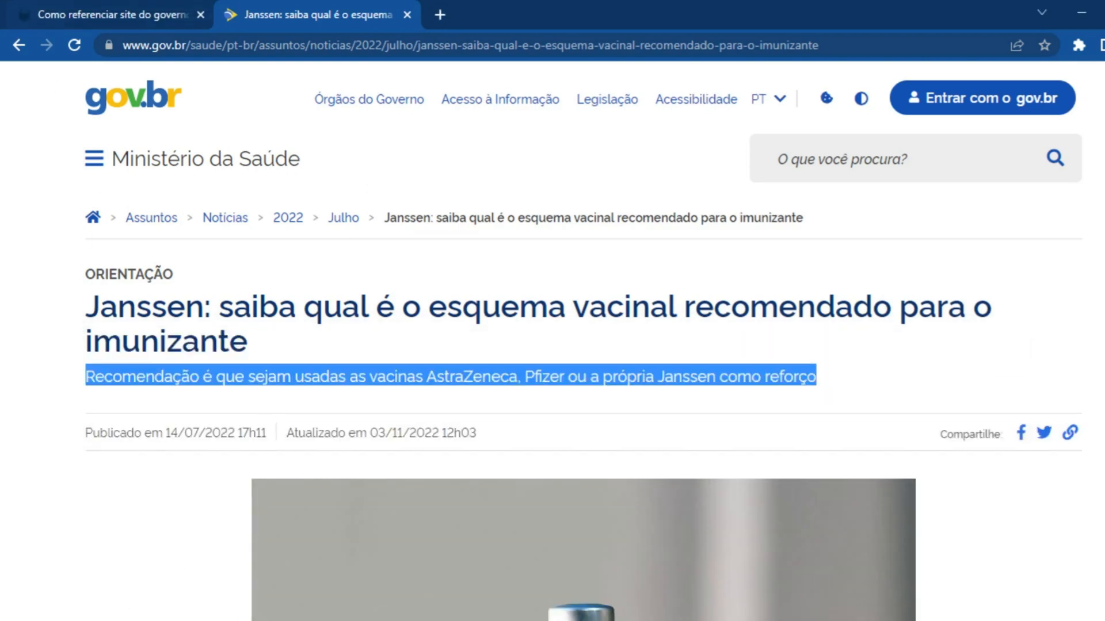
{"action": "left_click", "coordinate": [207, 408]}
{"action": "scroll", "coordinate": [173, 347], "scroll_direction": "down", "scroll_amount": 3}
{"action": "key", "text": "alt+Tab"}
{"action": "type", "text": ", 14 "}
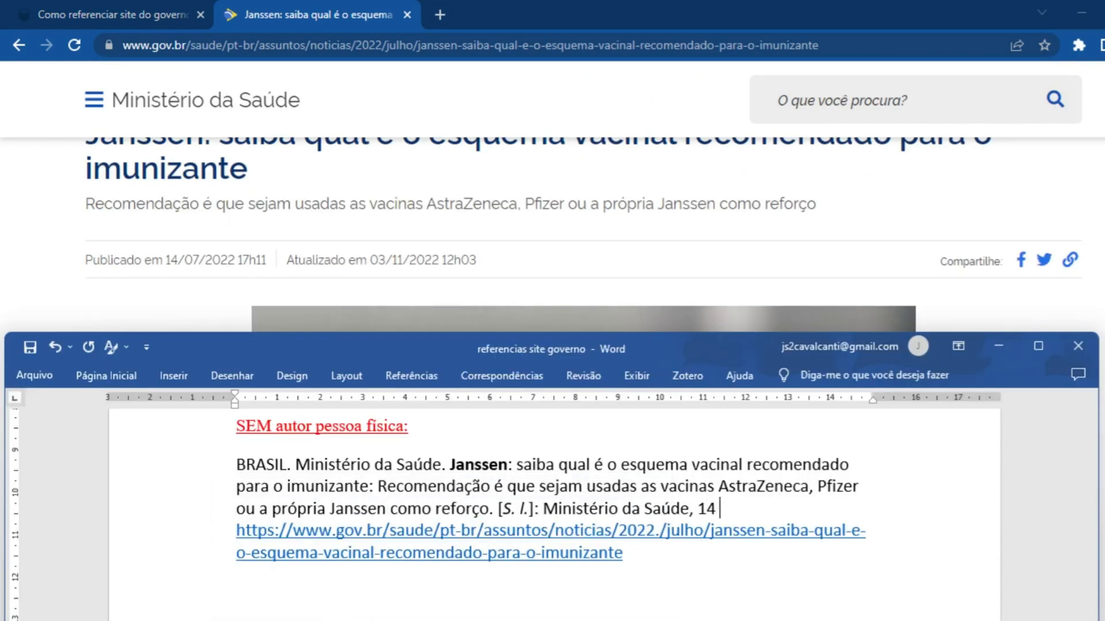
{"action": "type", "text": "jul. 2022. Atualizado"}
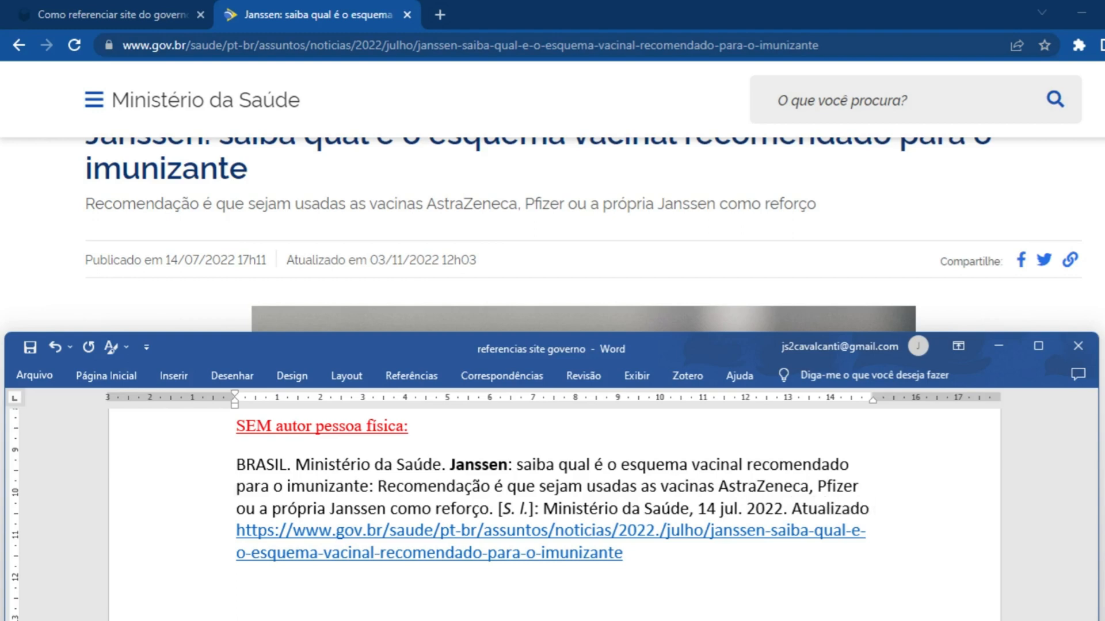
{"action": "type", "text": " em"}
{"action": "type", "text": " 3 nov. "}
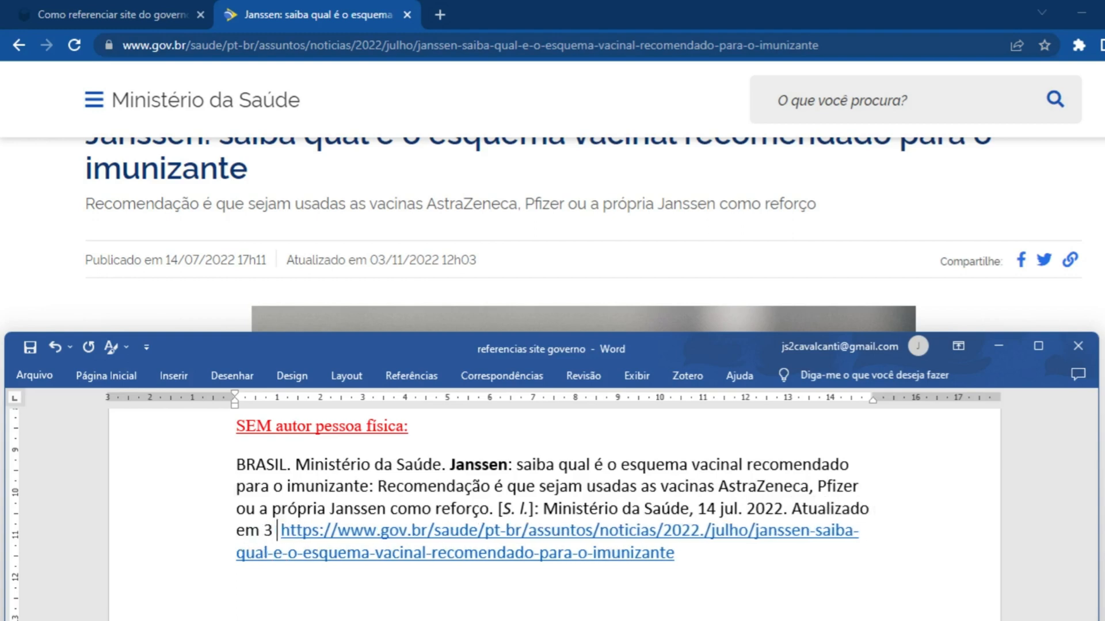
{"action": "type", "text": "2022"}
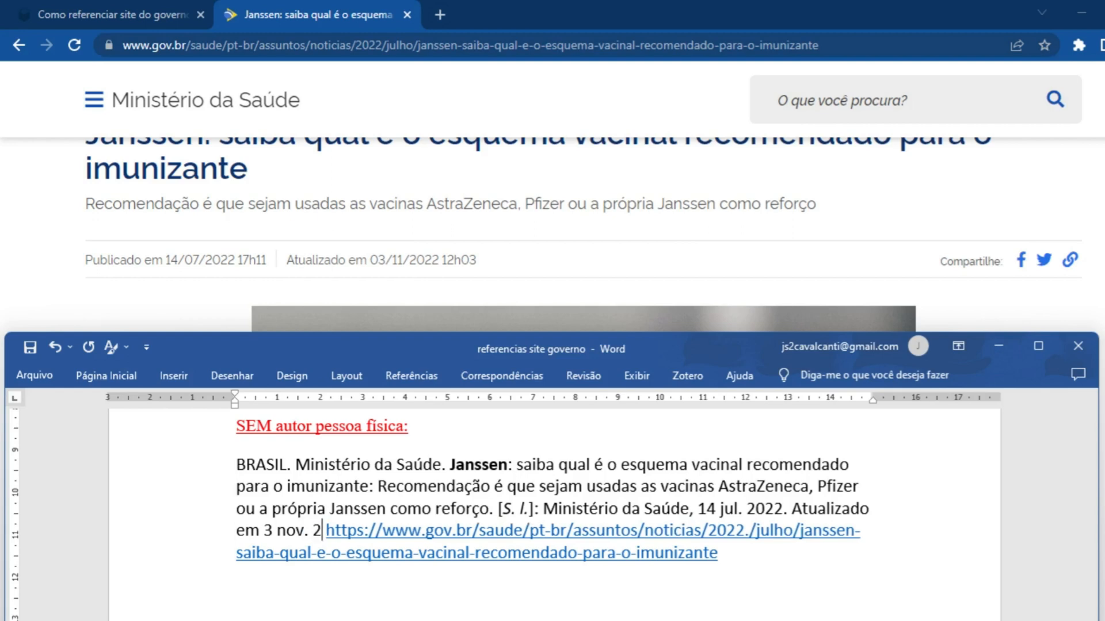
{"action": "type", "text": ". "}
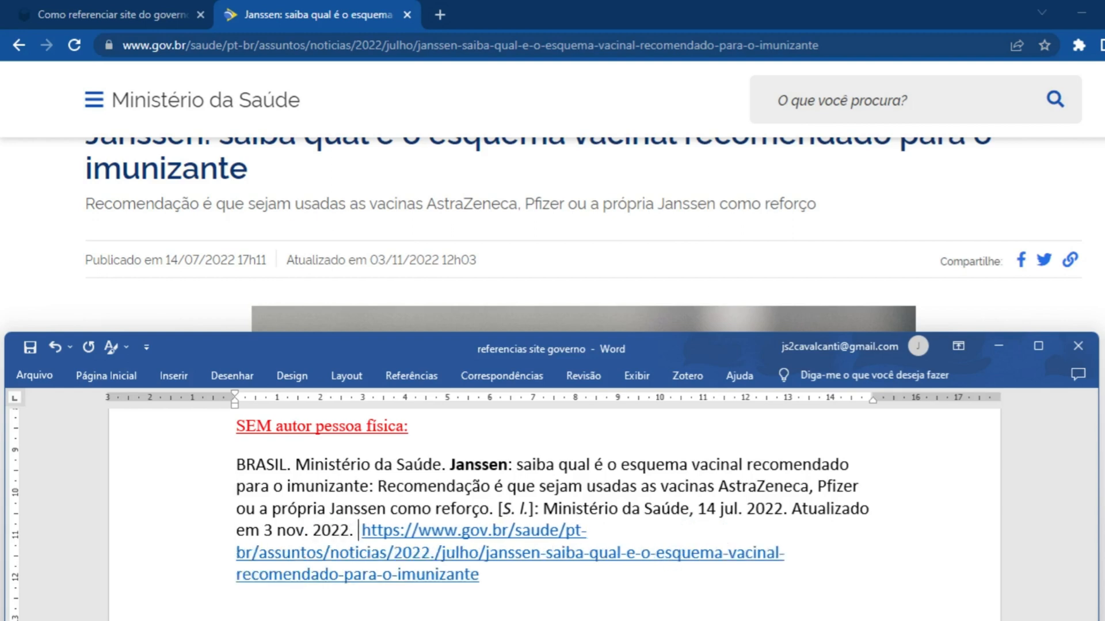
{"action": "type", "text": "Di"}
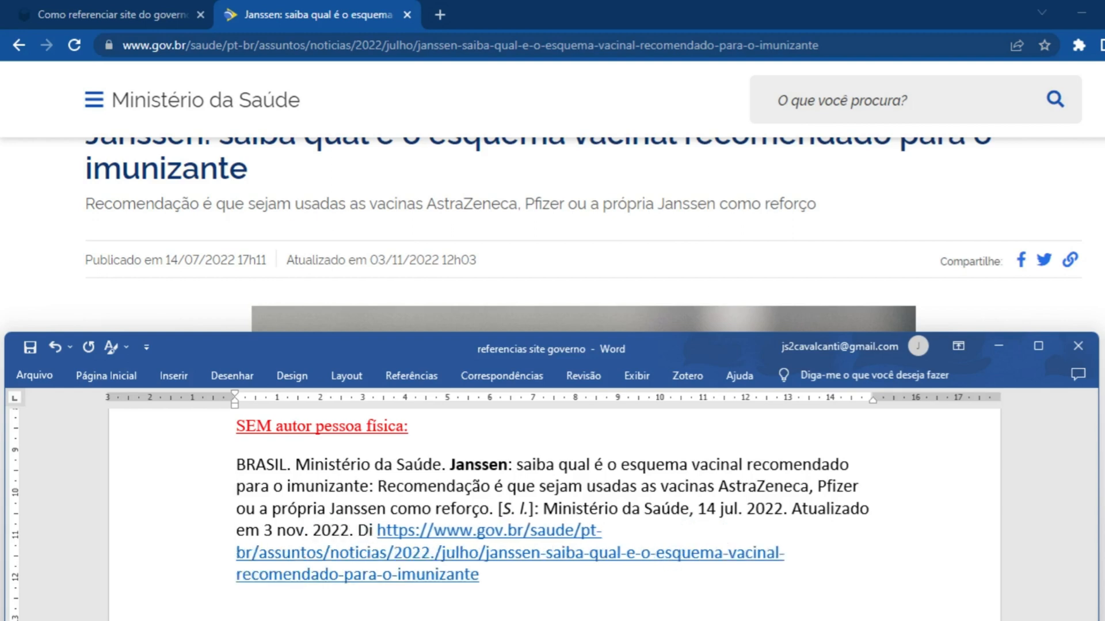
{"action": "type", "text": "sponível"}
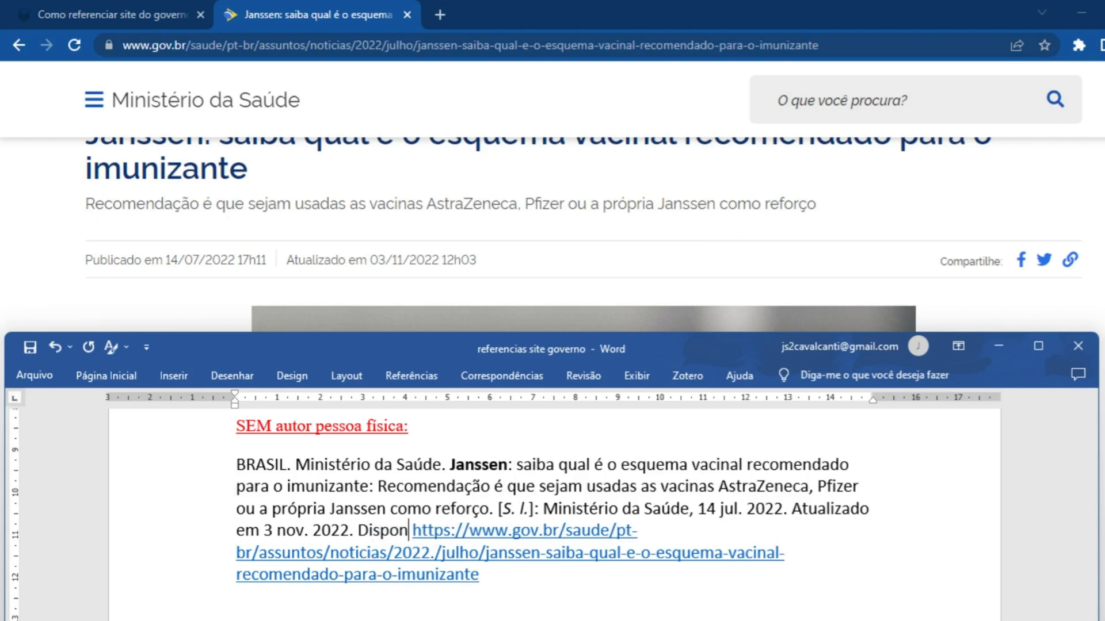
{"action": "type", "text": " em:"}
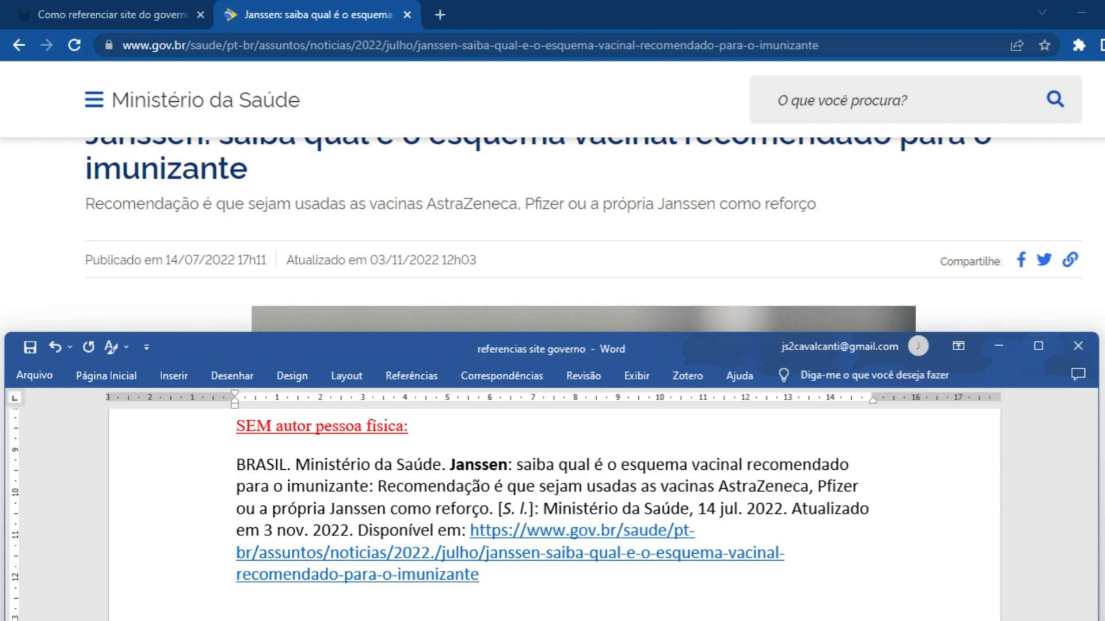
Enter "Disponível em:" before the Janssen article link and ". Acesso em: 5 abr. 2023." after it
{"action": "left_click", "coordinate": [528, 584]}
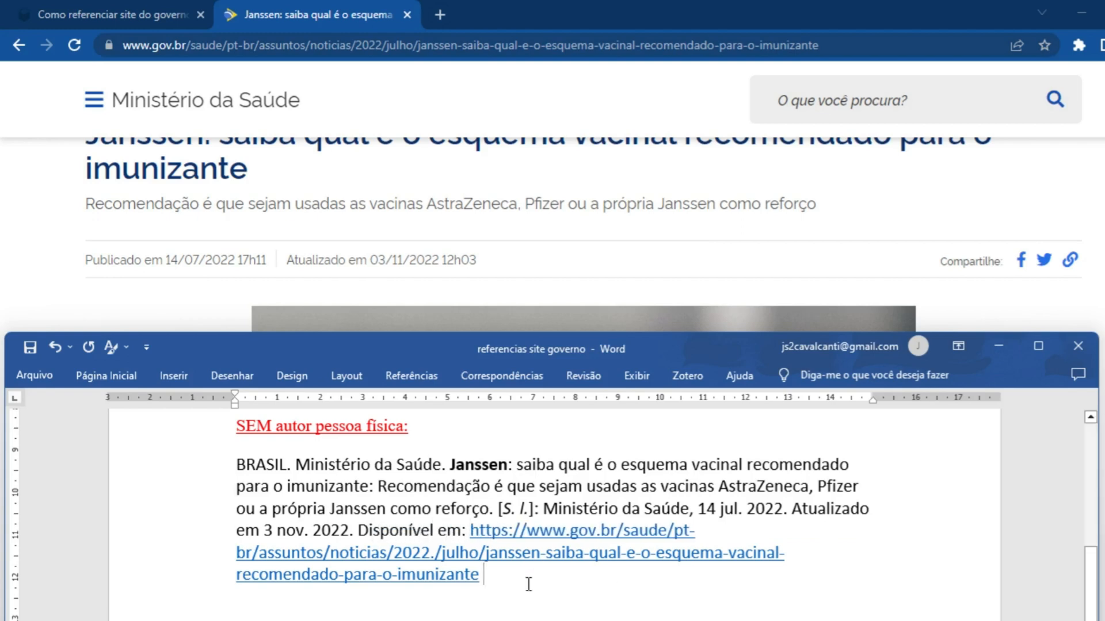
{"action": "type", "text": ". "}
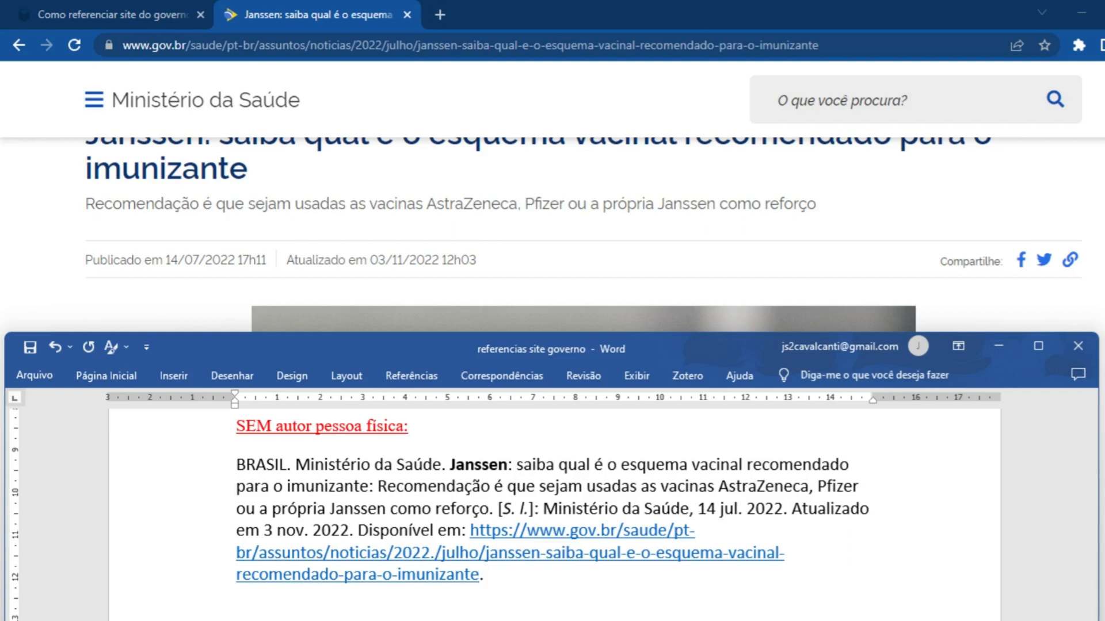
{"action": "type", "text": "Acesso em:"}
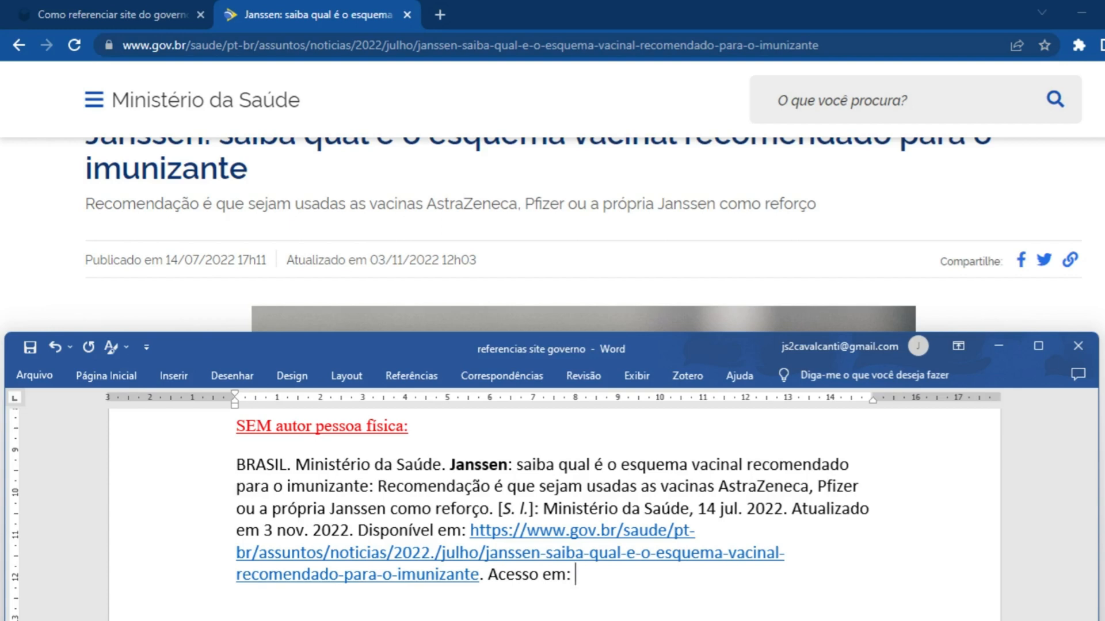
{"action": "type", "text": " 5 abr. 2023."}
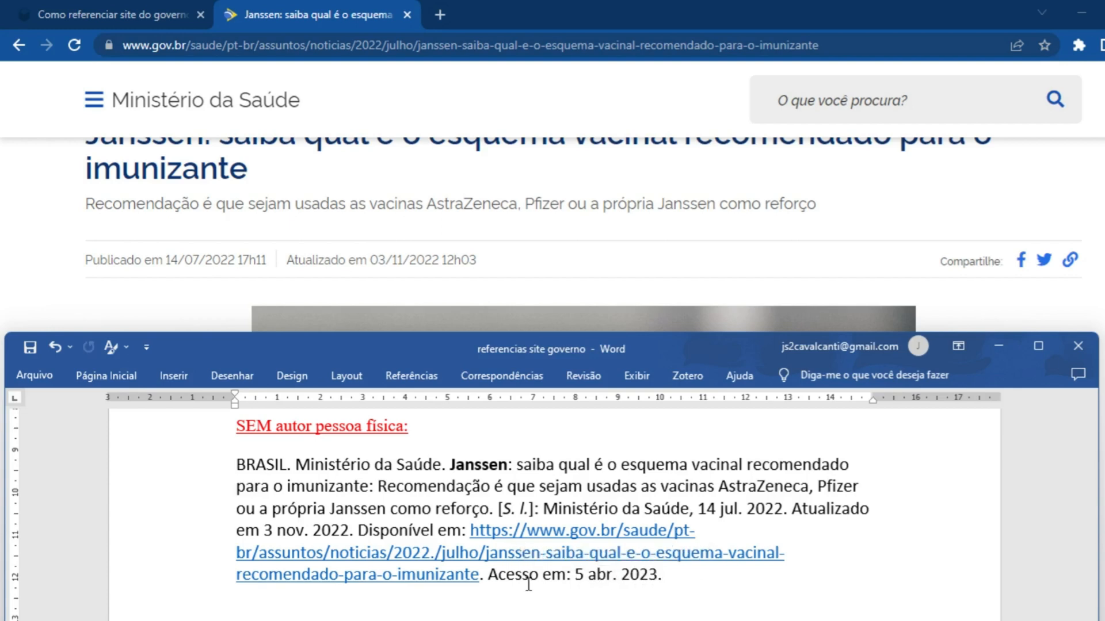
Open the Controladoria-Geral da União page on the Serviço de Informação ao Cidadão and examine it to the end for a publication date
{"action": "scroll", "coordinate": [517, 563], "scroll_direction": "down", "scroll_amount": 5}
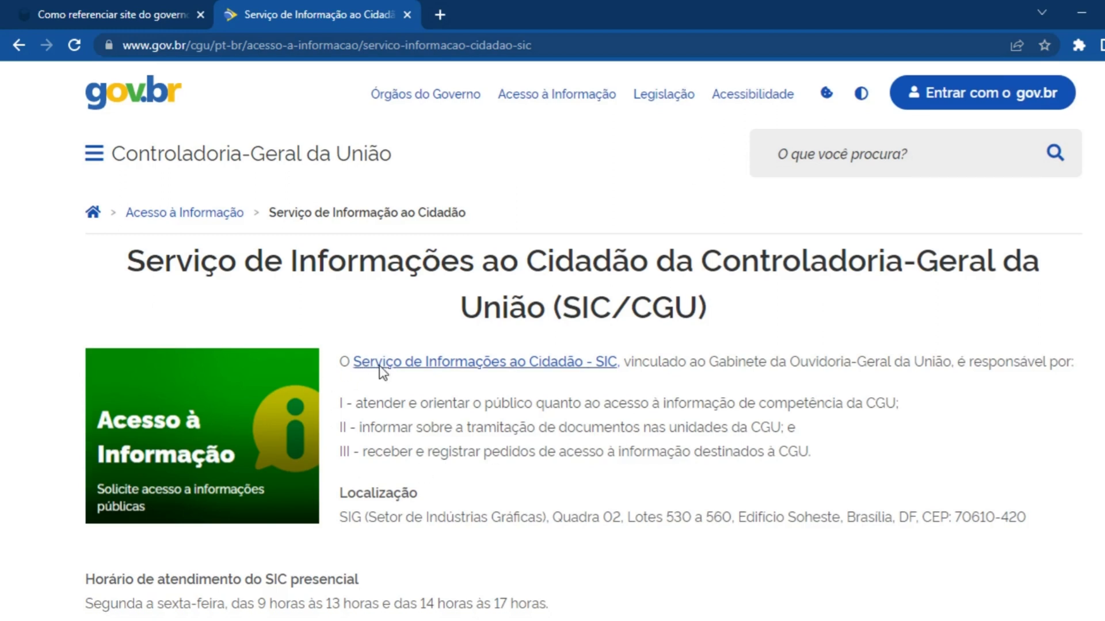
{"action": "scroll", "coordinate": [403, 362], "scroll_direction": "down", "scroll_amount": 5}
{"action": "scroll", "coordinate": [420, 357], "scroll_direction": "down", "scroll_amount": 10}
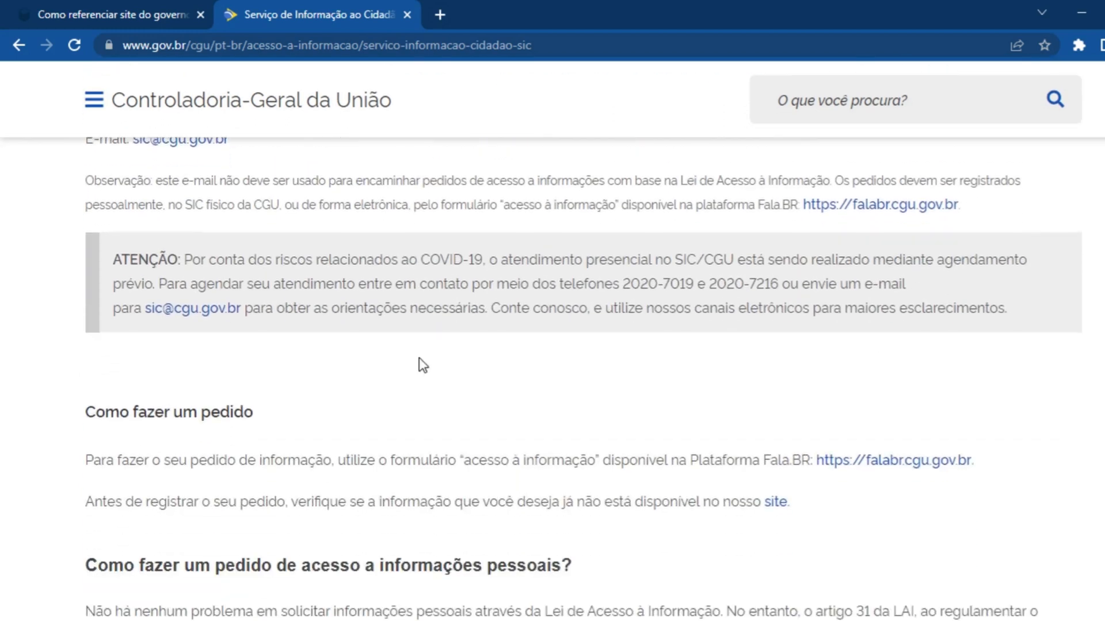
{"action": "scroll", "coordinate": [420, 357], "scroll_direction": "down", "scroll_amount": 20}
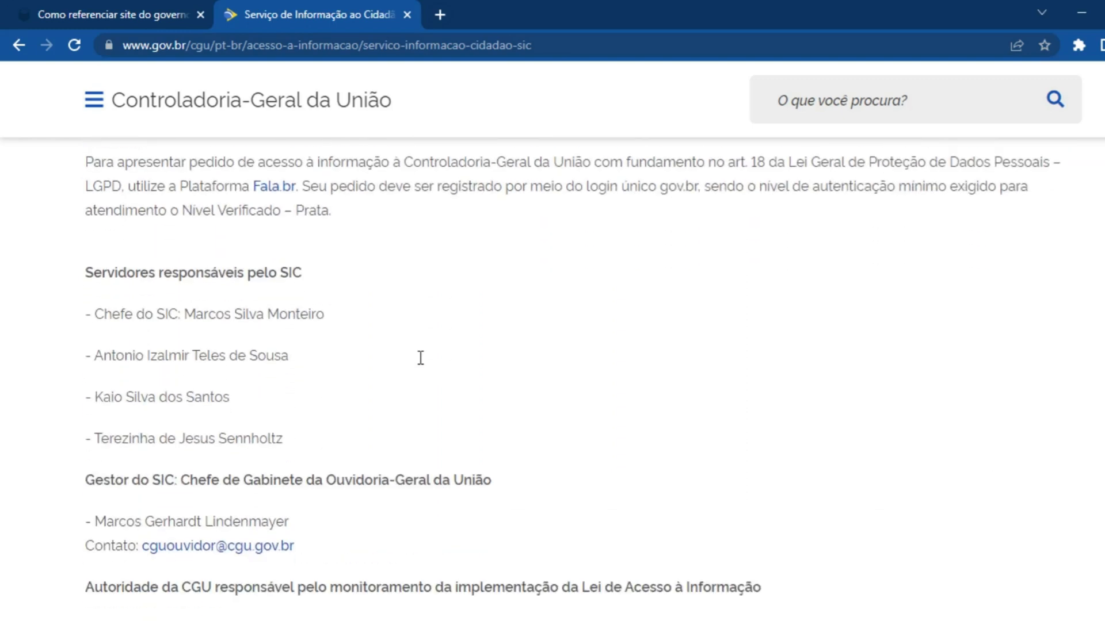
{"action": "scroll", "coordinate": [420, 358], "scroll_direction": "down", "scroll_amount": 12}
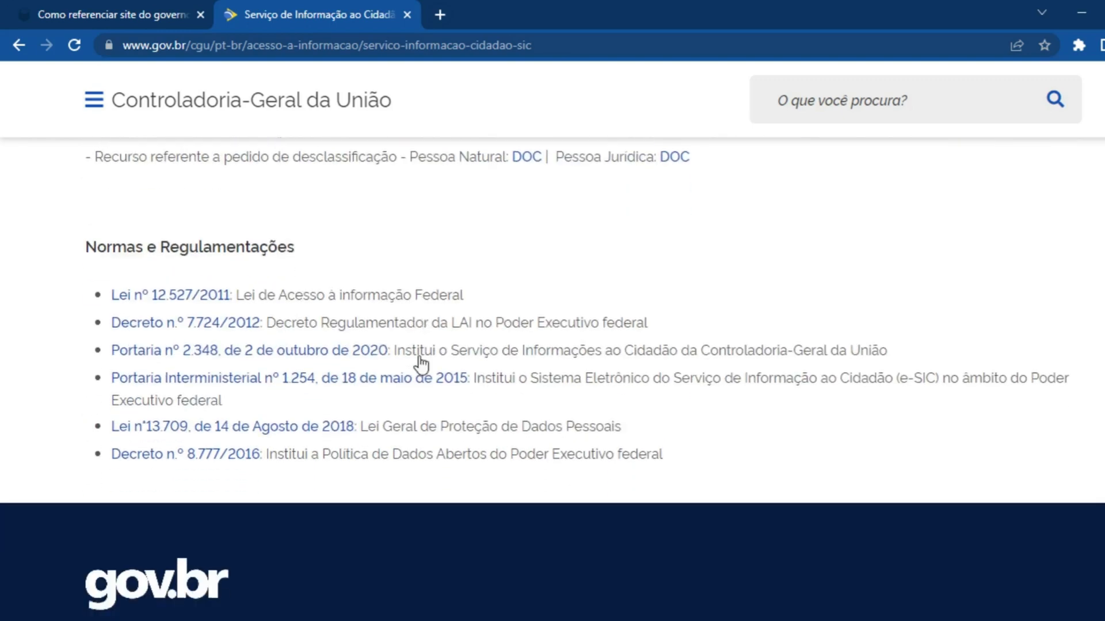
{"action": "scroll", "coordinate": [422, 363], "scroll_direction": "up", "scroll_amount": 20}
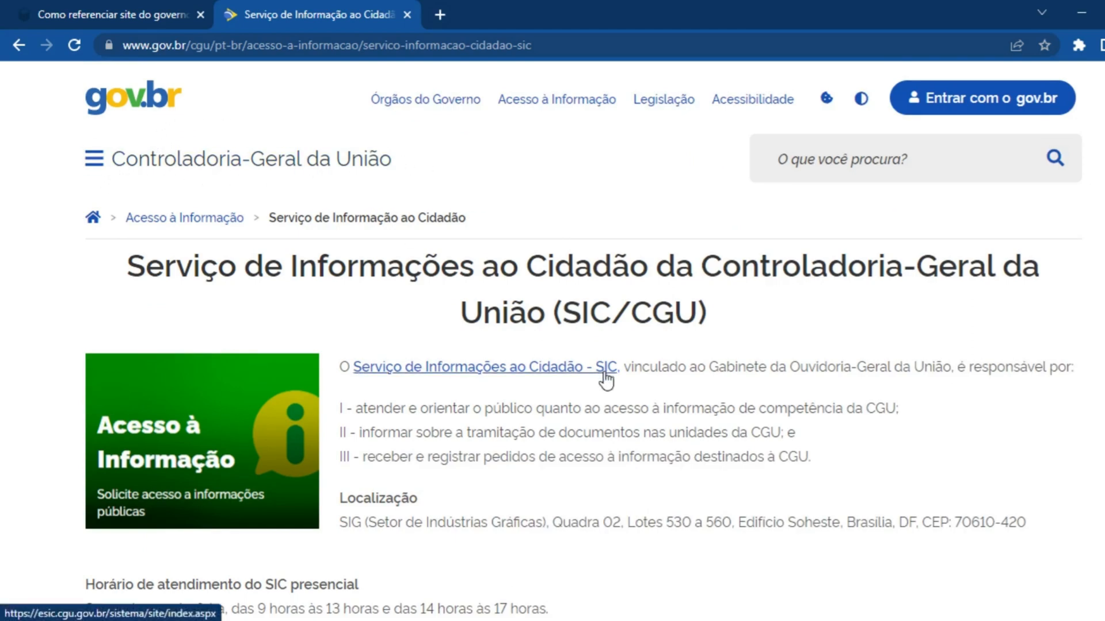
{"action": "scroll", "coordinate": [635, 422], "scroll_direction": "down", "scroll_amount": 10}
{"action": "scroll", "coordinate": [637, 426], "scroll_direction": "up", "scroll_amount": 10}
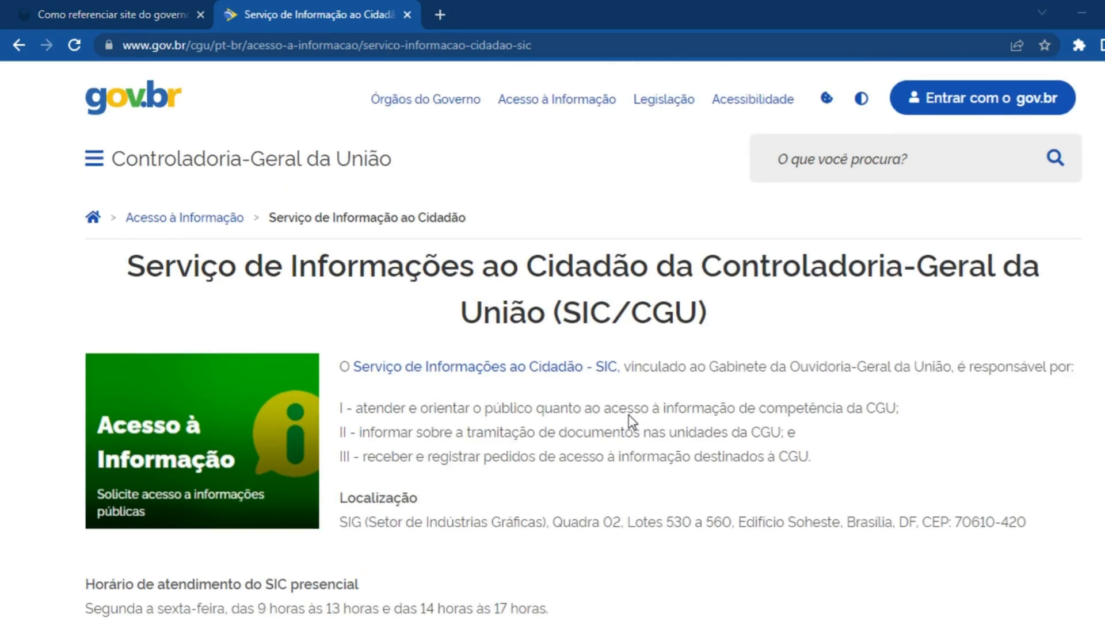
Switch to Word and enter "BRASIL. Controladoria-Geral da União." before the link under the heading for references without a publication date
{"action": "key", "text": "alt+Tab"}
{"action": "left_click", "coordinate": [432, 535]}
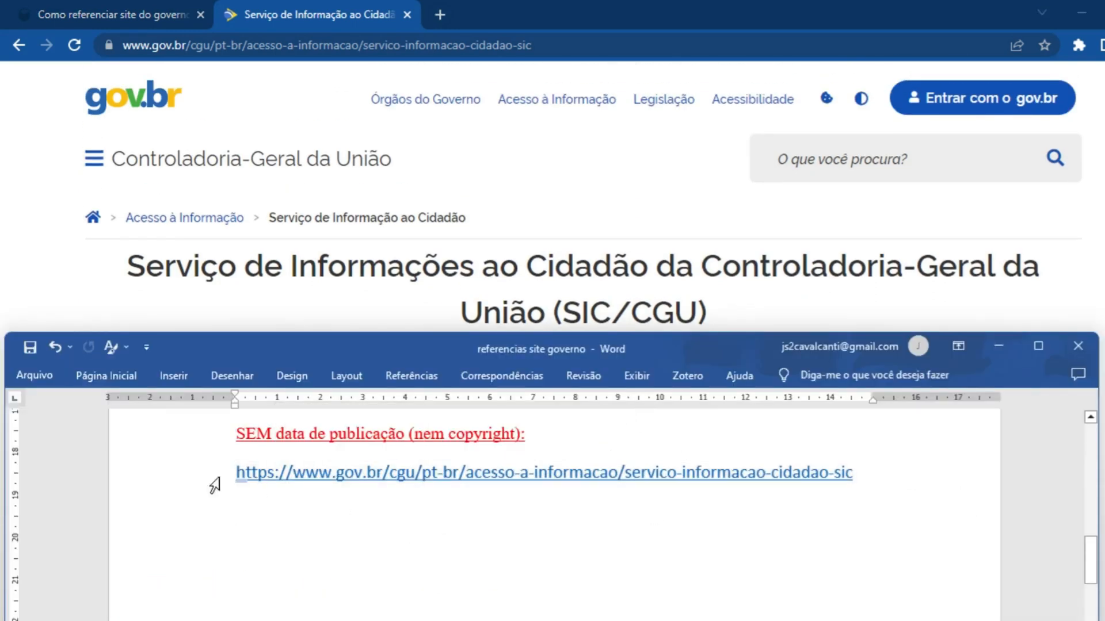
{"action": "left_click", "coordinate": [235, 472]}
{"action": "type", "text": "BRASIL. "}
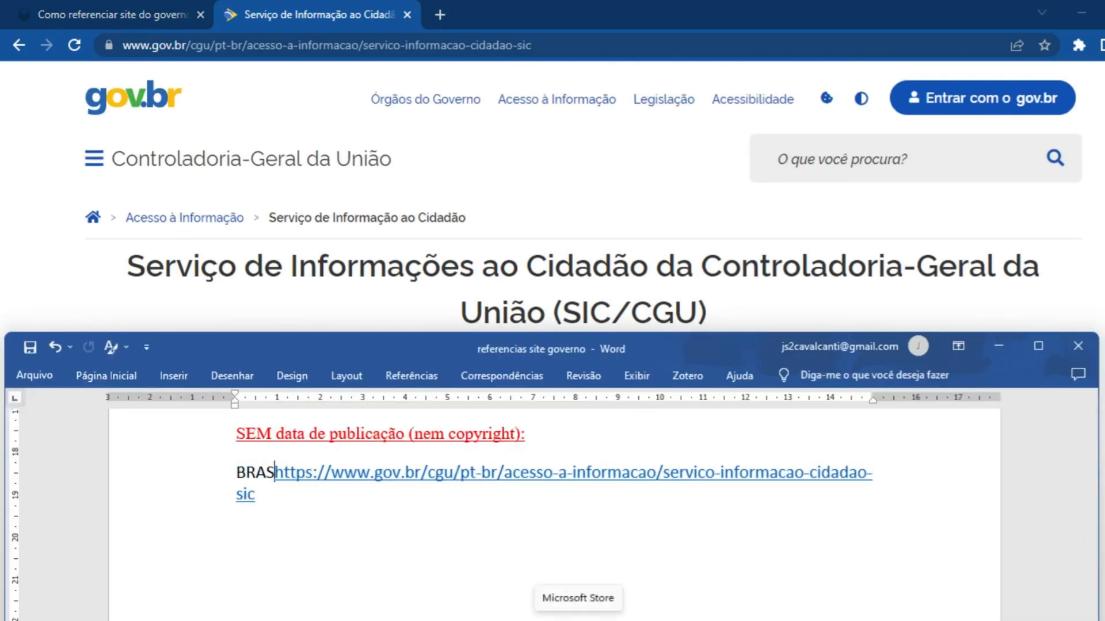
{"action": "type", "text": "Controlado"}
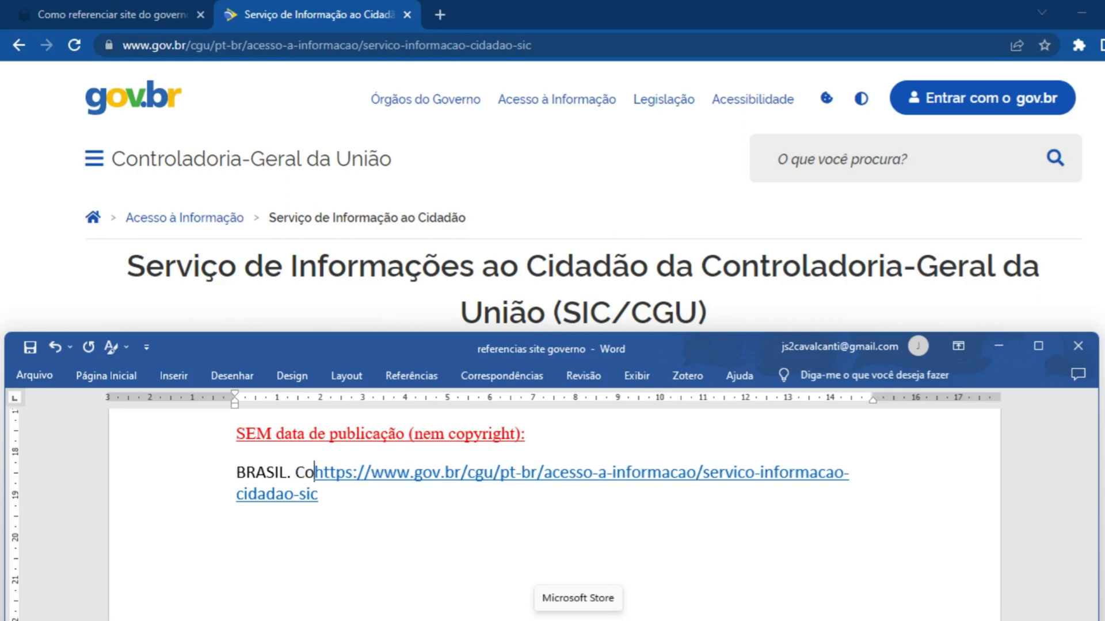
{"action": "type", "text": "ria-Geral da"}
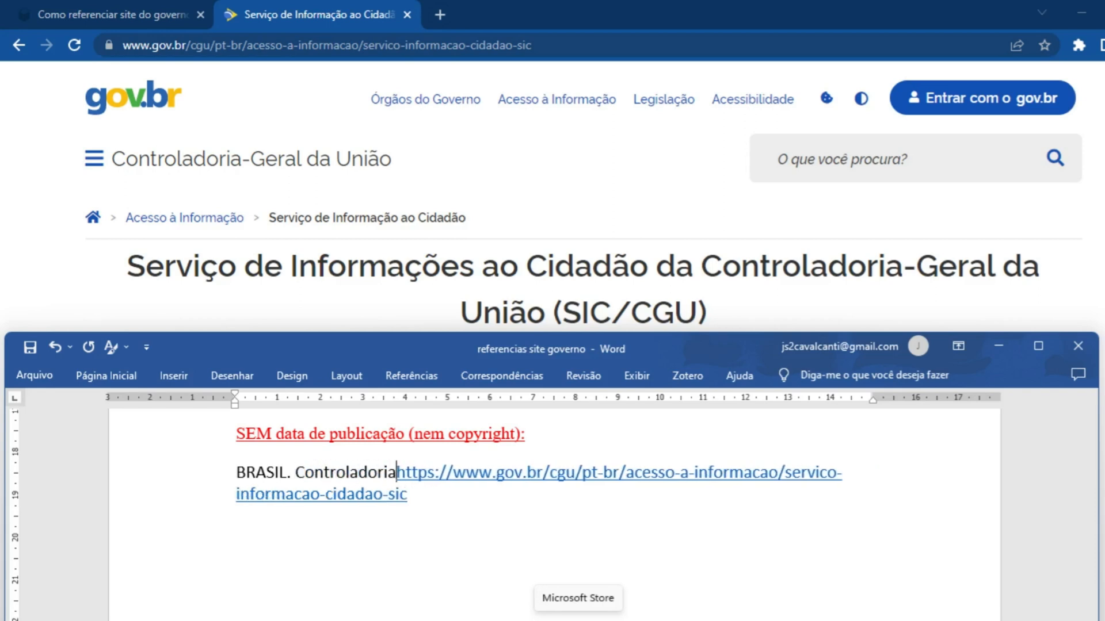
{"action": "type", "text": " Uni"}
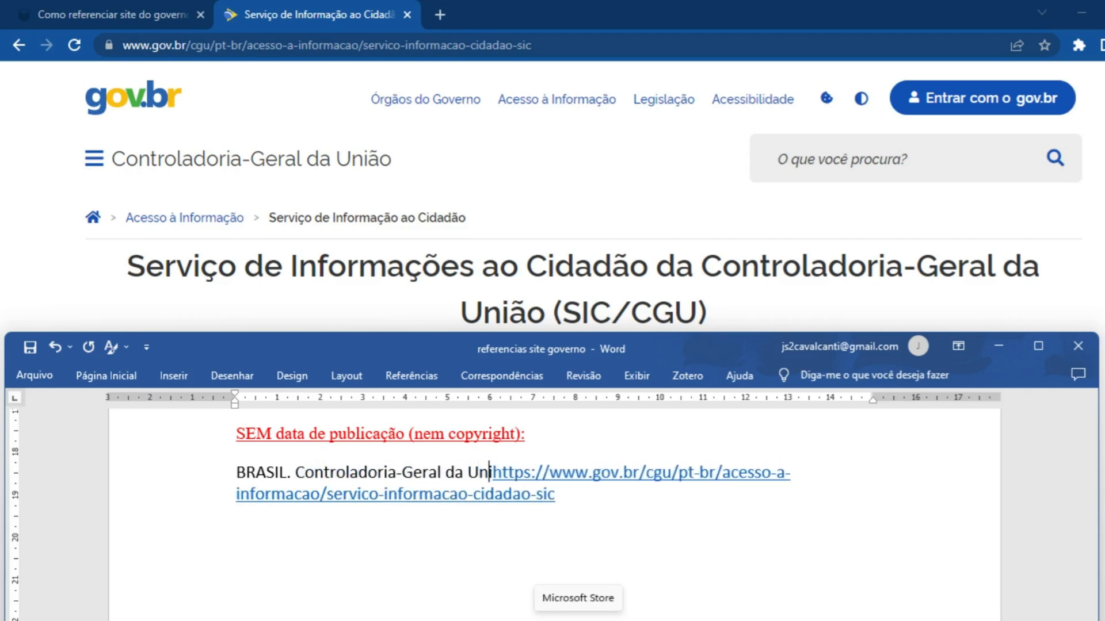
Copy the Serviço de Informações ao Cidadão page title and paste it as unformatted text after the agency name, ending with a period
{"action": "left_click_drag", "start_coordinate": [127, 265], "coordinate": [707, 313]}
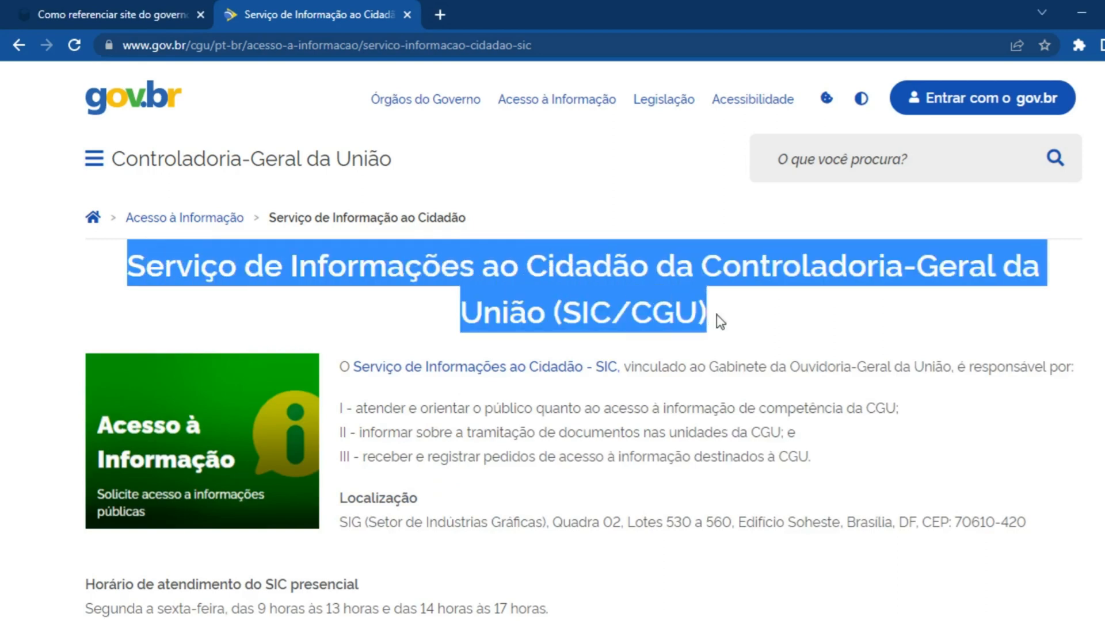
{"action": "key", "text": "ctrl+c"}
{"action": "key", "text": "alt+Tab"}
{"action": "key", "text": "ctrl+alt+v"}
{"action": "left_click", "coordinate": [838, 244]}
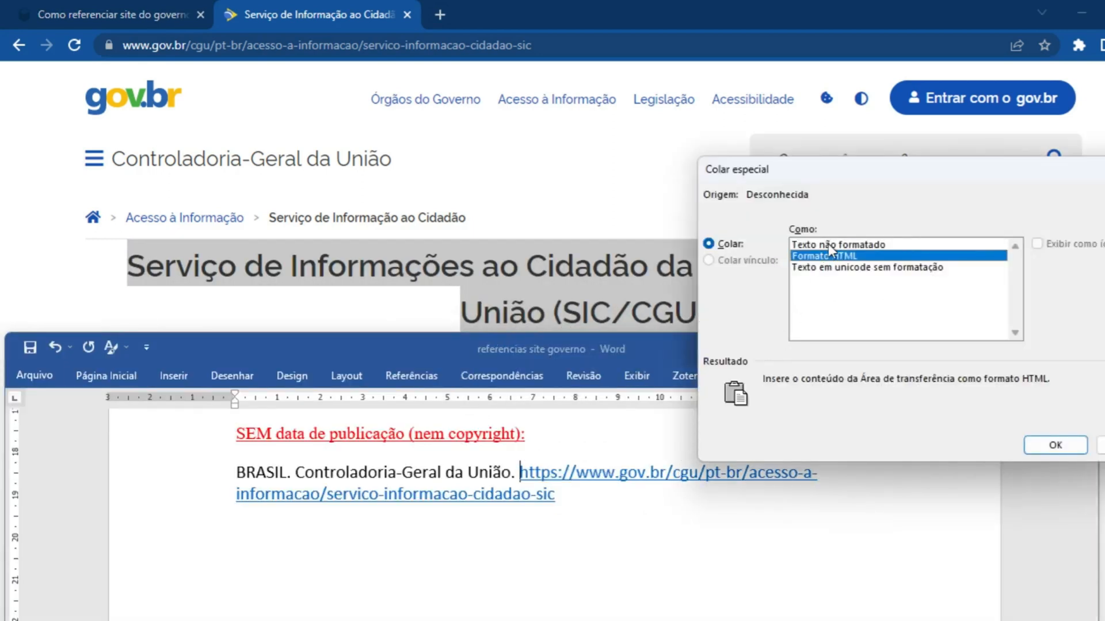
{"action": "key", "text": "Return"}
{"action": "type", "text": "."}
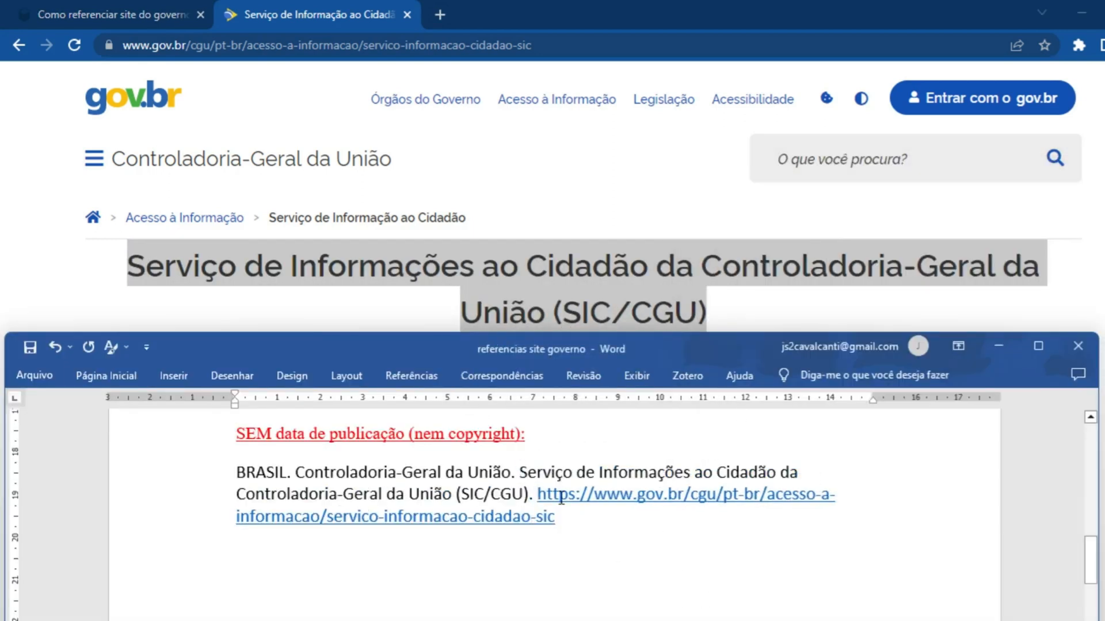
Make the title "Serviço de Informações ao Cidadão da Controladoria-Geral da União (SIC/CGU)" bold in the Word reference
{"action": "key", "text": "alt+Tab"}
{"action": "left_click", "coordinate": [620, 305]}
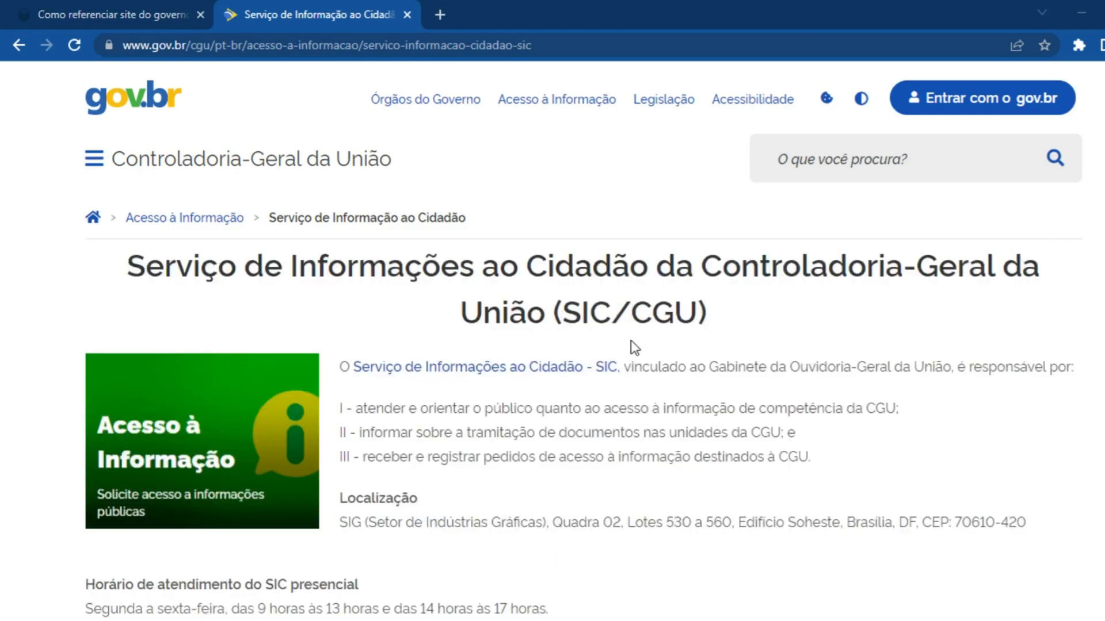
{"action": "key", "text": "alt+Tab"}
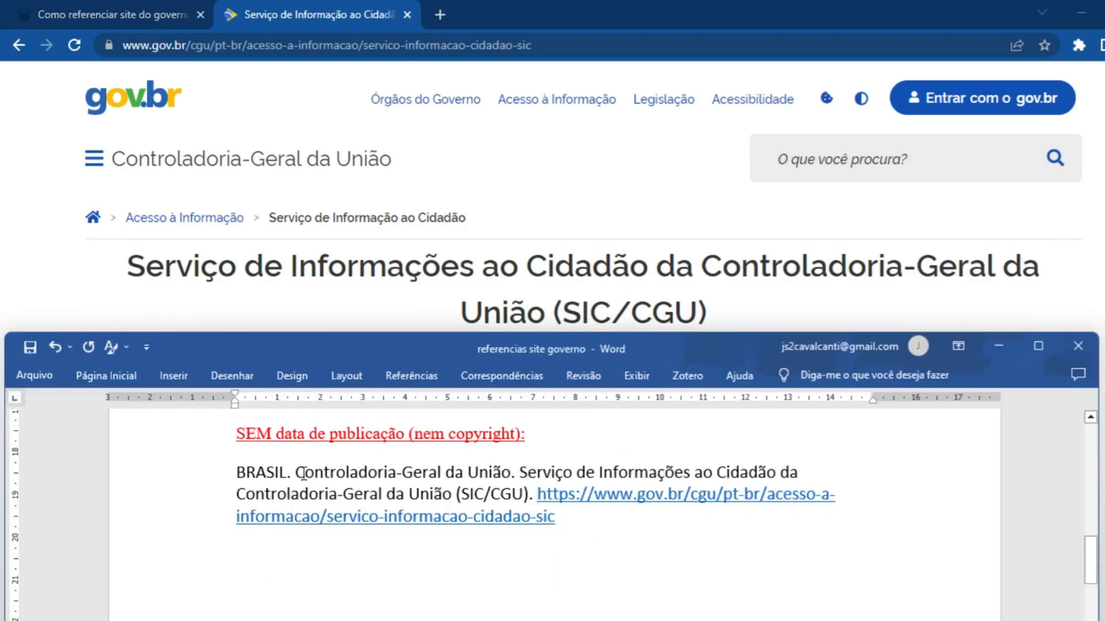
{"action": "left_click_drag", "start_coordinate": [297, 473], "coordinate": [330, 472]}
{"action": "left_click_drag", "start_coordinate": [517, 472], "coordinate": [530, 487]}
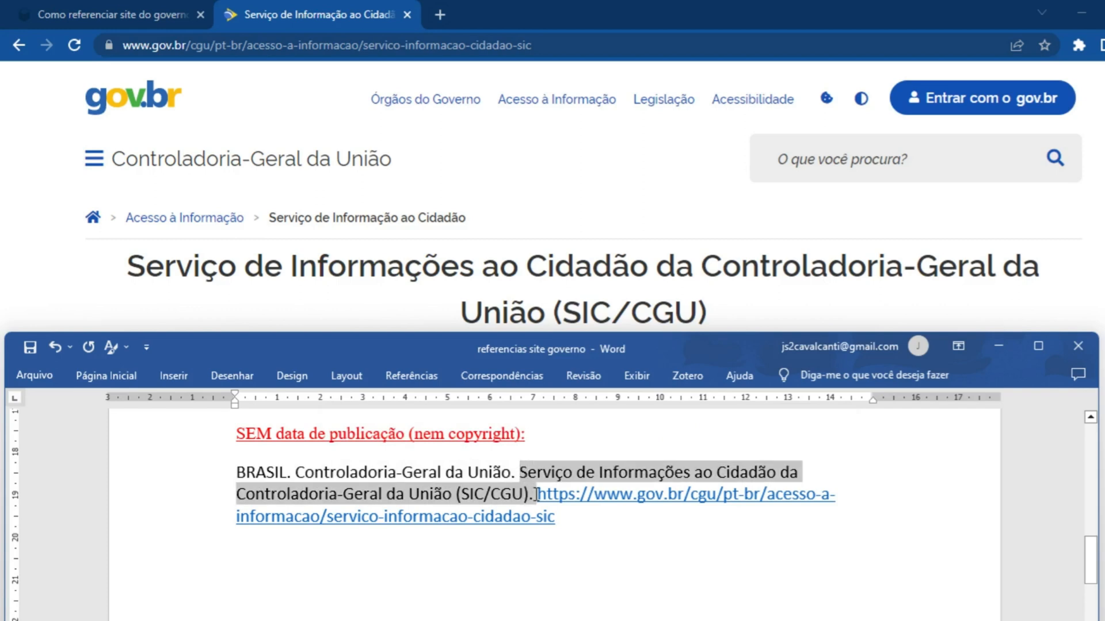
{"action": "left_click", "coordinate": [539, 465]}
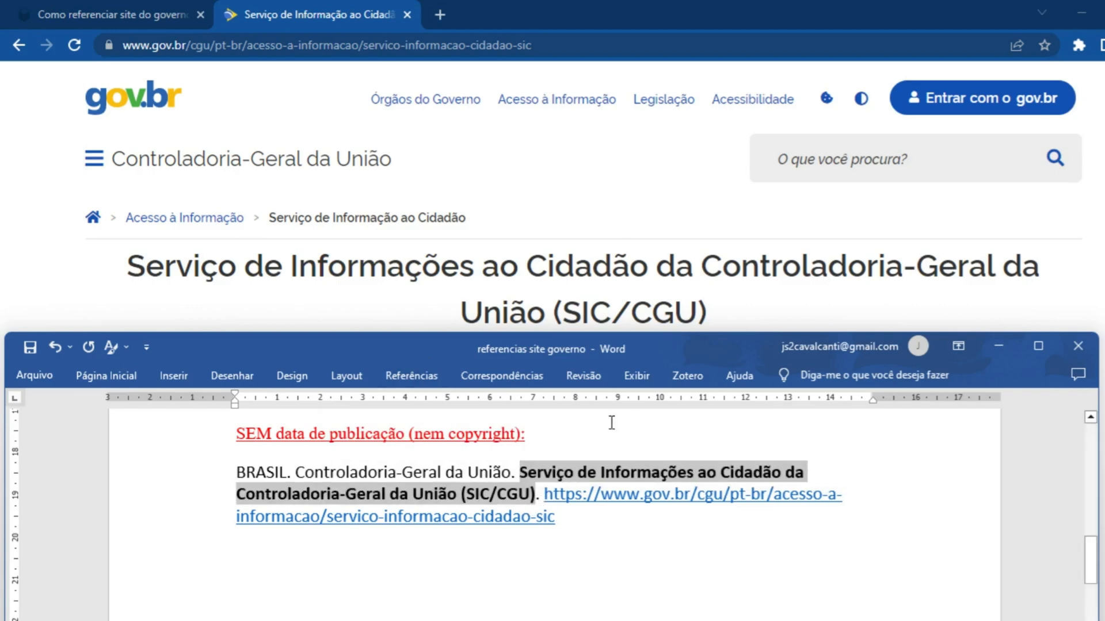
{"action": "right_click", "coordinate": [541, 498]}
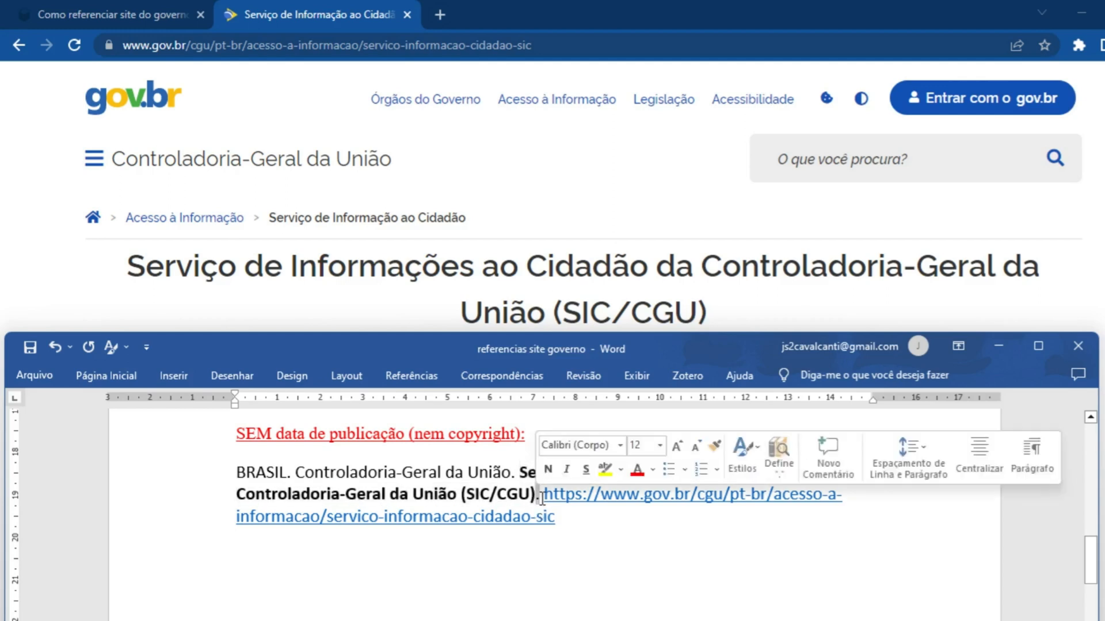
{"action": "left_click", "coordinate": [541, 498]}
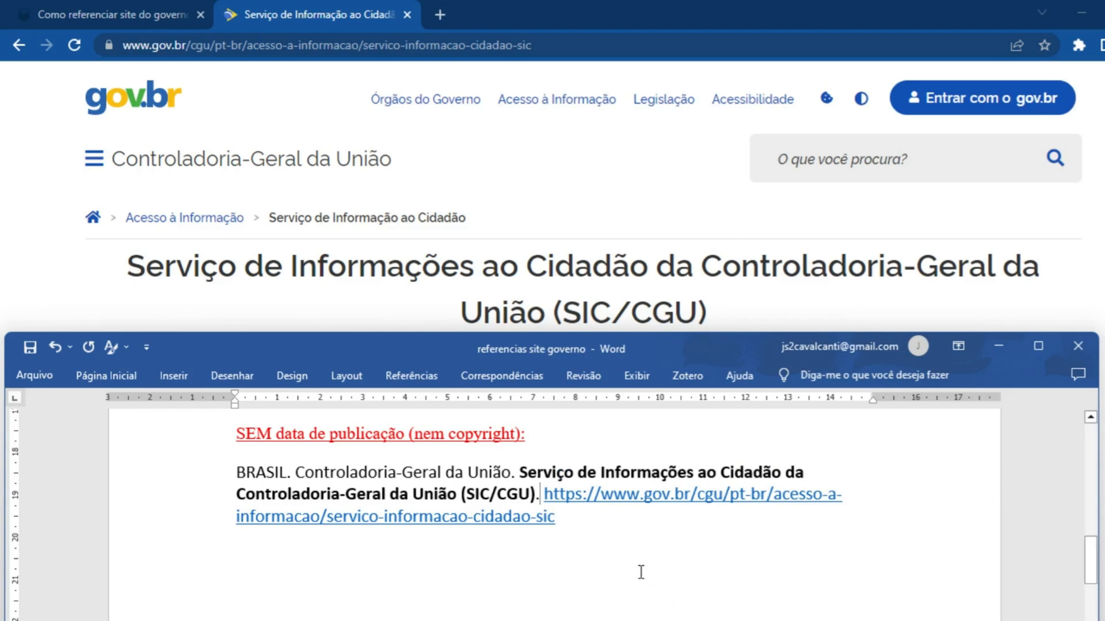
Find the city in the location section of the Controladoria-Geral page and enter "Brasília:" after the title in Word
{"action": "left_click", "coordinate": [581, 317]}
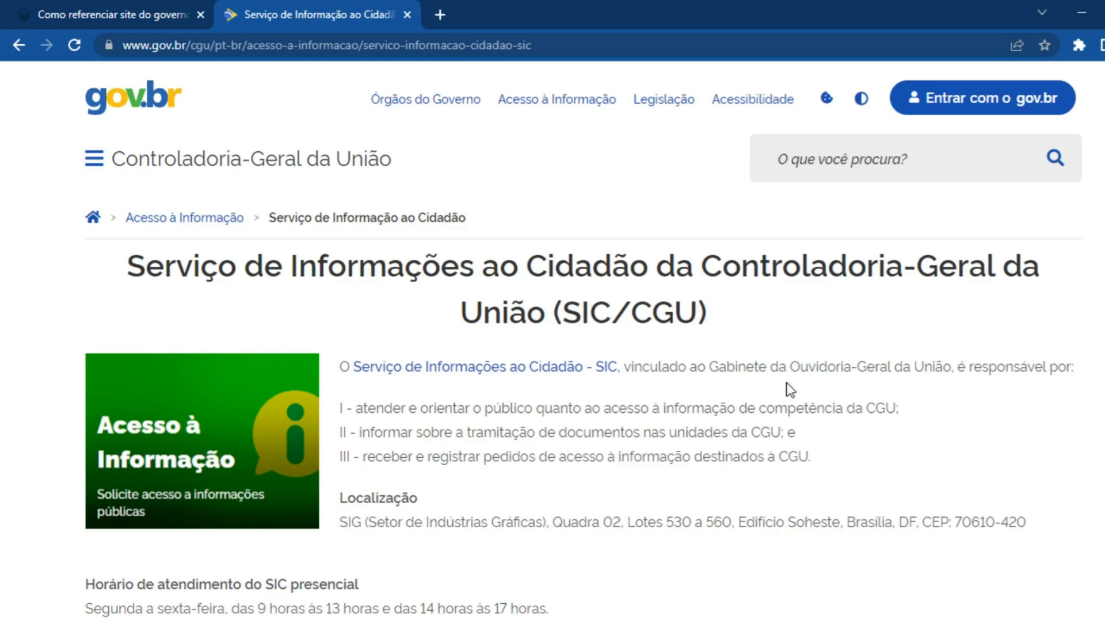
{"action": "scroll", "coordinate": [790, 390], "scroll_direction": "down", "scroll_amount": 5}
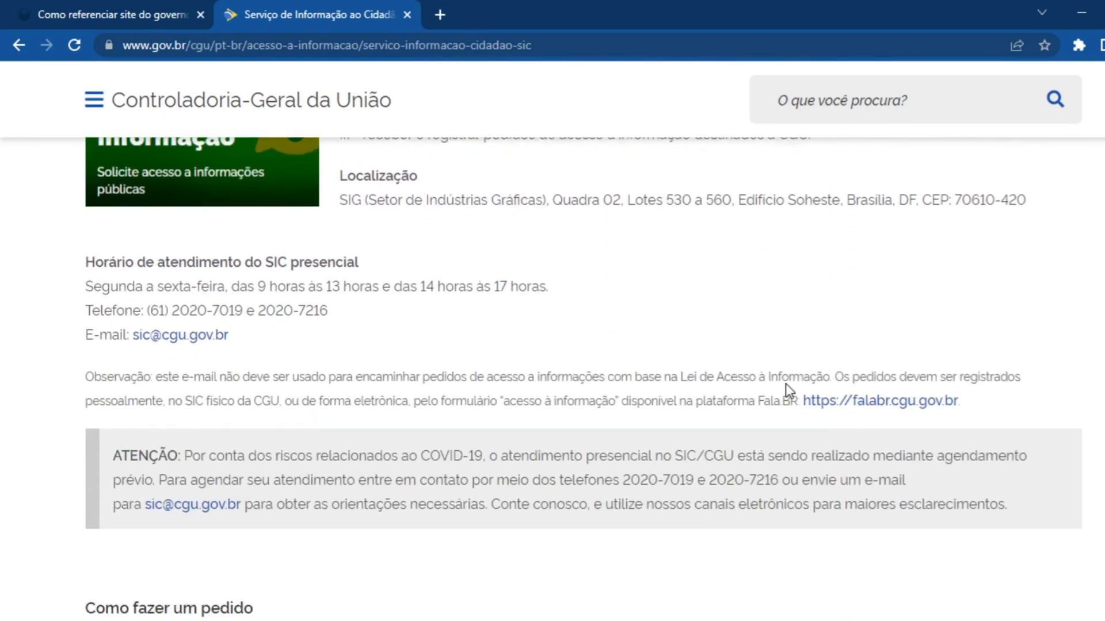
{"action": "scroll", "coordinate": [786, 383], "scroll_direction": "up", "scroll_amount": 5}
{"action": "scroll", "coordinate": [656, 311], "scroll_direction": "down", "scroll_amount": 2}
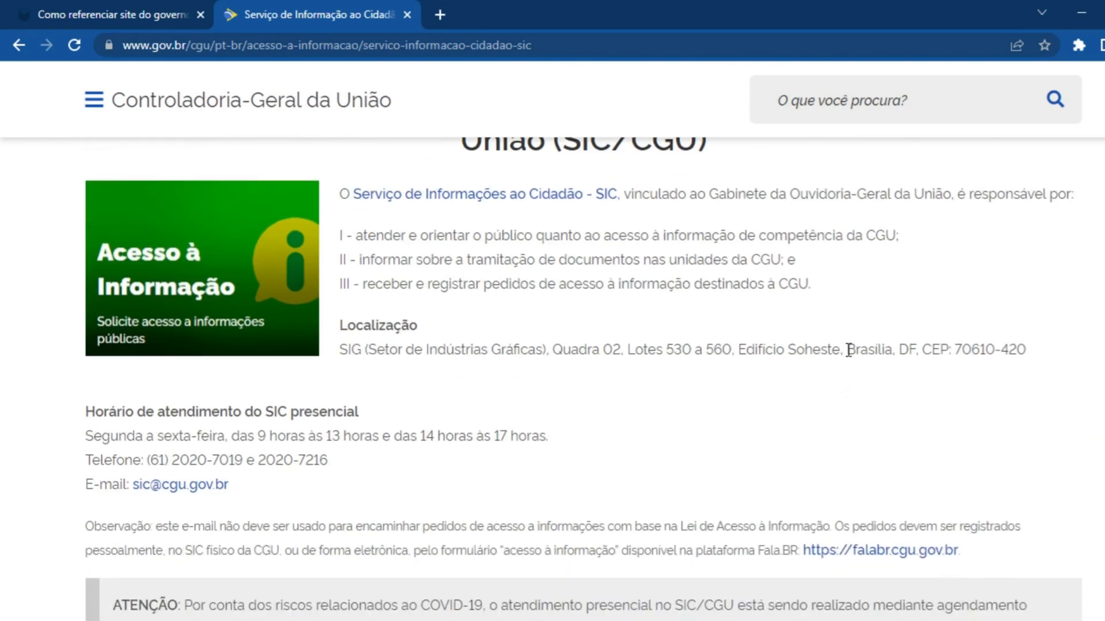
{"action": "left_click_drag", "start_coordinate": [846, 349], "coordinate": [894, 348]}
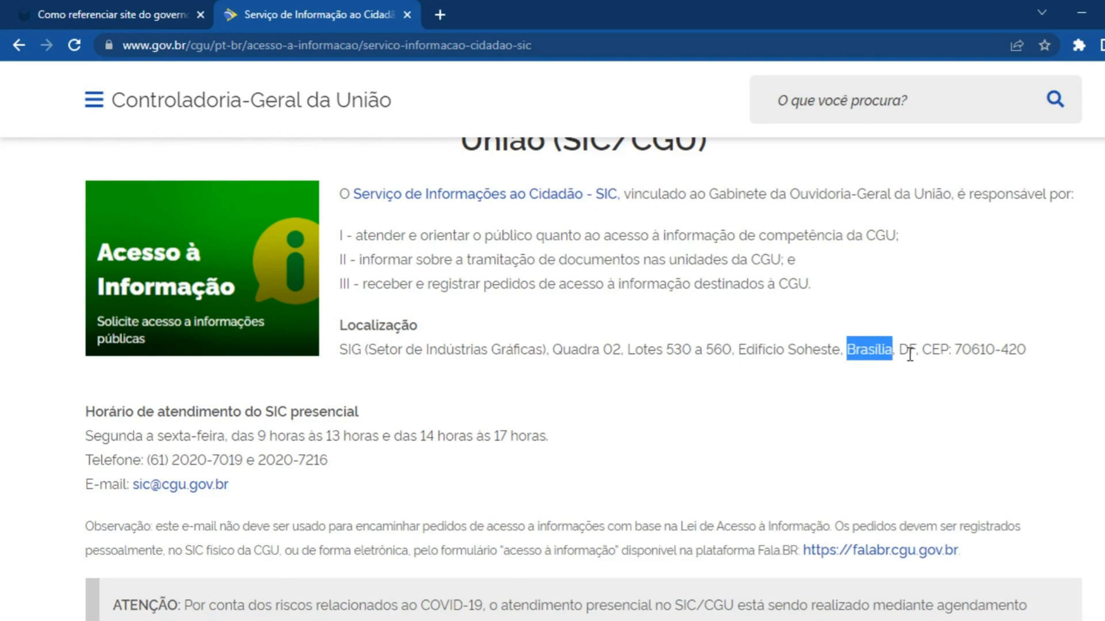
{"action": "left_click", "coordinate": [912, 353]}
{"action": "key", "text": "alt+Tab"}
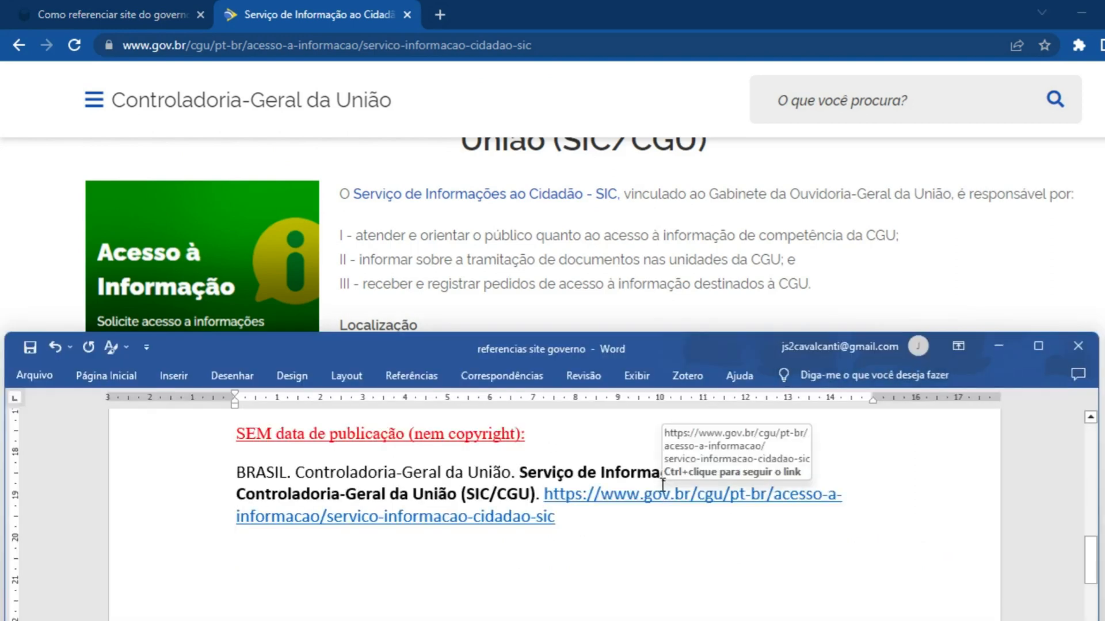
{"action": "type", "text": "Brasília:"}
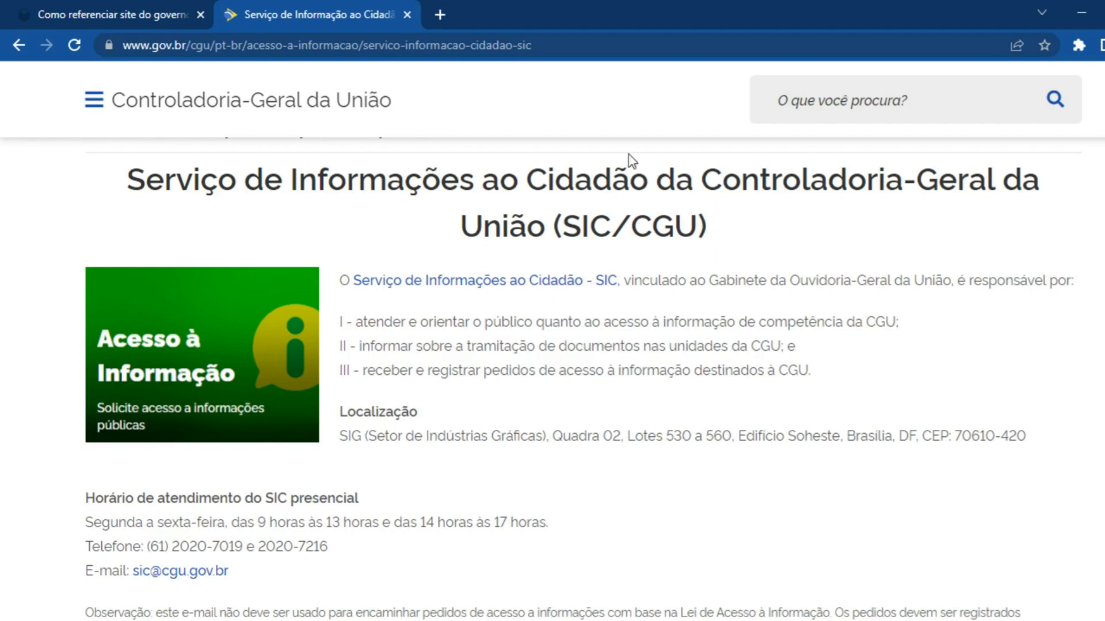
Find the agency's acronym in the page title and enter it as the publisher, "CGU,", after "Brasília:" in Word
{"action": "left_click_drag", "start_coordinate": [638, 233], "coordinate": [695, 230]}
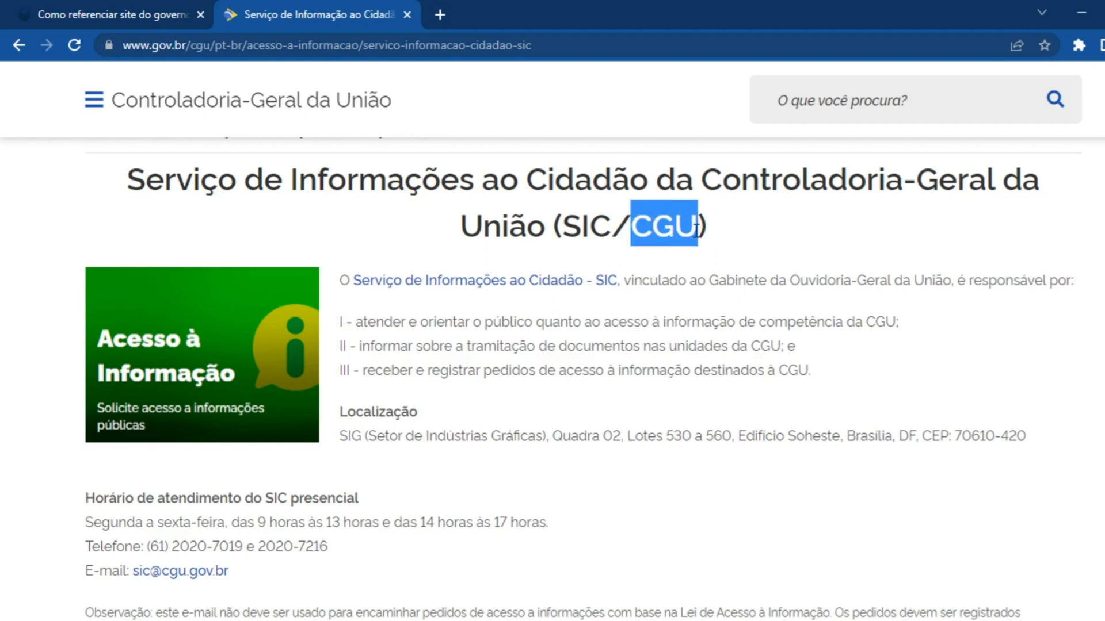
{"action": "key", "text": "alt+Tab"}
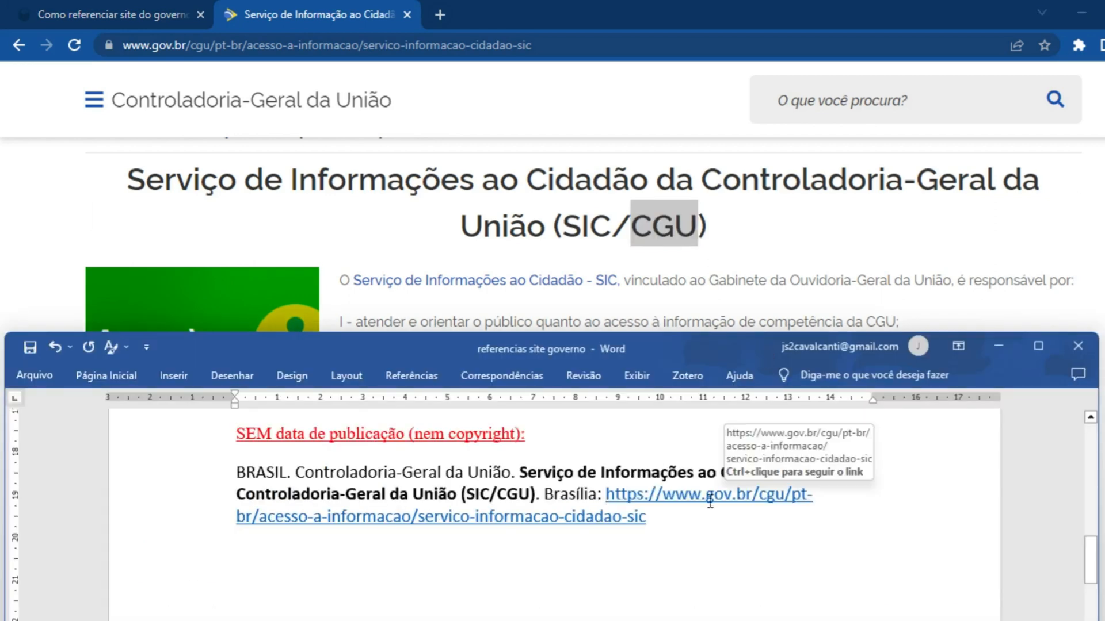
{"action": "type", "text": "CGU"}
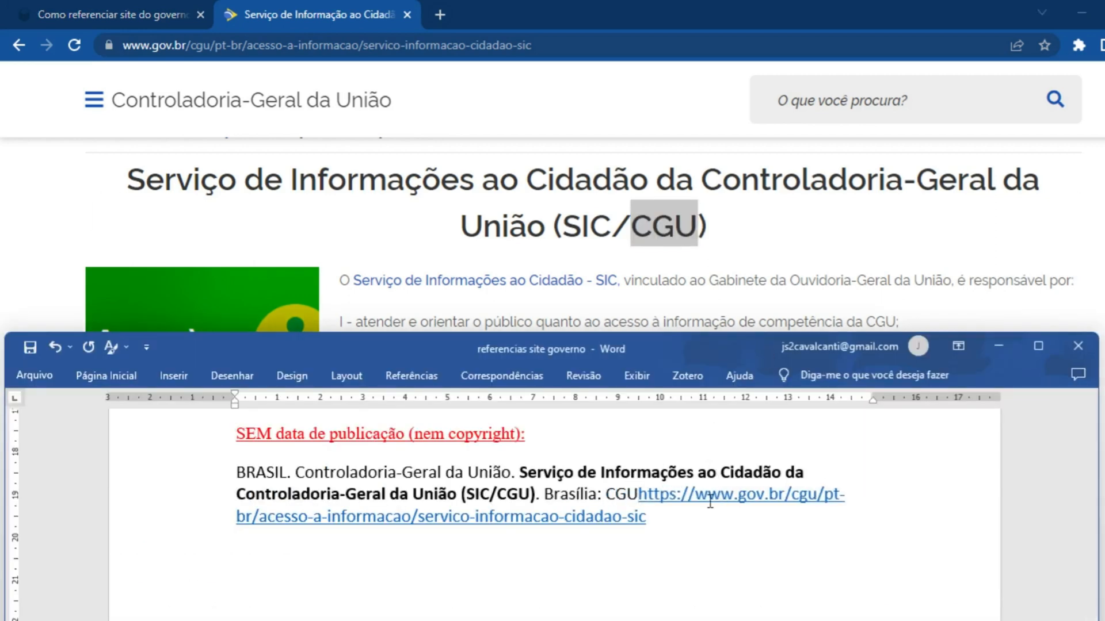
{"action": "type", "text": ","}
Examine the Controladoria-Geral page in the browser down to the footer and the regulations list for a year to base the date on
{"action": "left_click", "coordinate": [672, 275]}
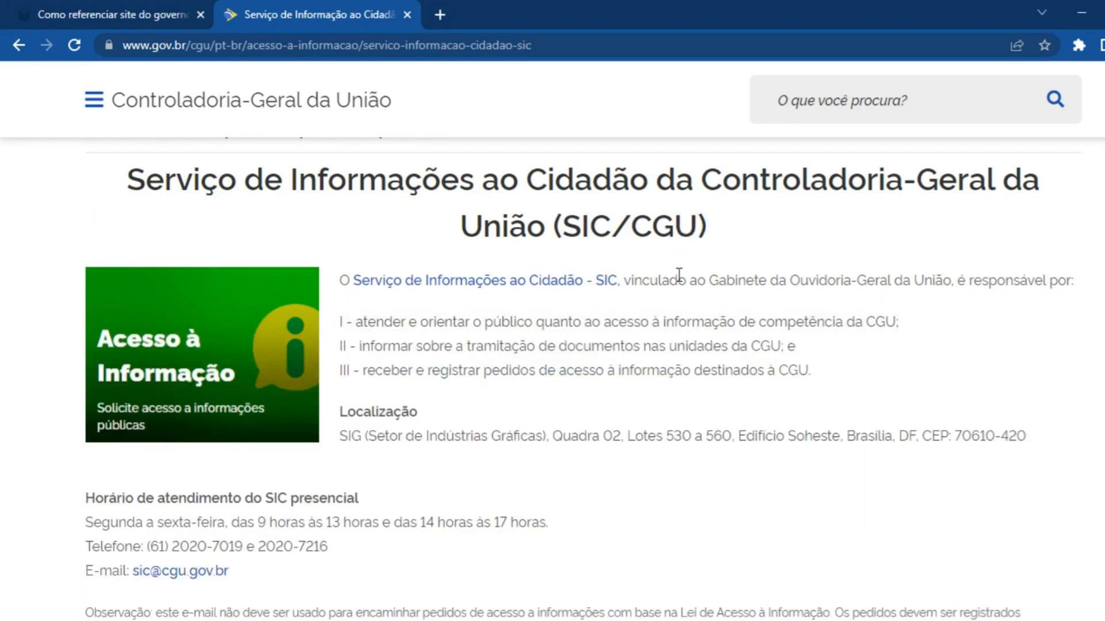
{"action": "scroll", "coordinate": [693, 365], "scroll_direction": "up", "scroll_amount": 2}
{"action": "scroll", "coordinate": [693, 365], "scroll_direction": "down", "scroll_amount": 5}
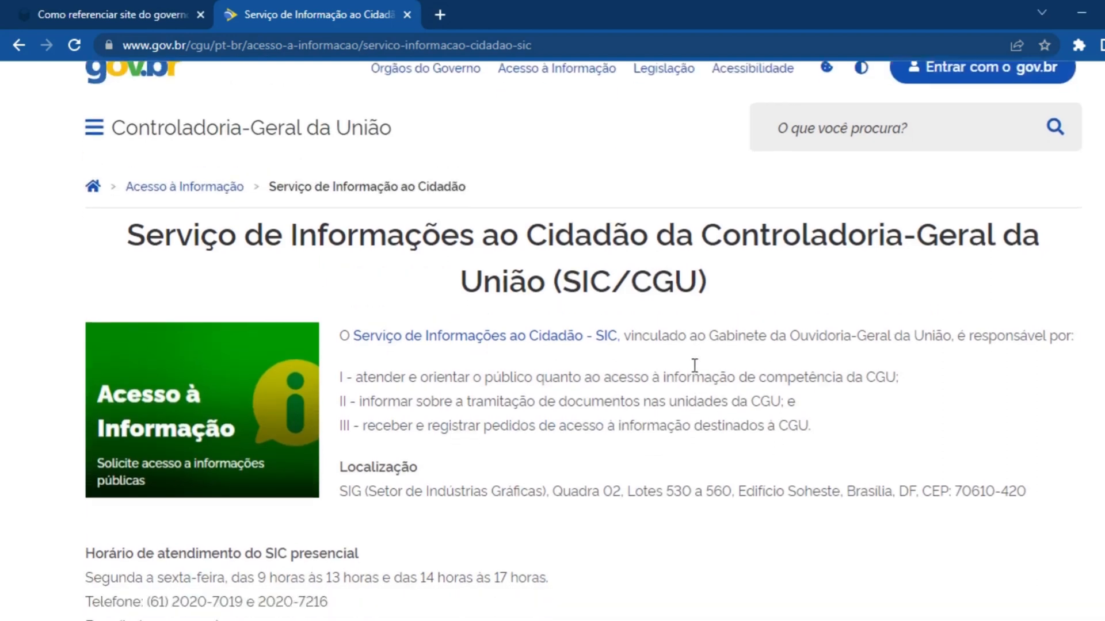
{"action": "scroll", "coordinate": [694, 366], "scroll_direction": "down", "scroll_amount": 18}
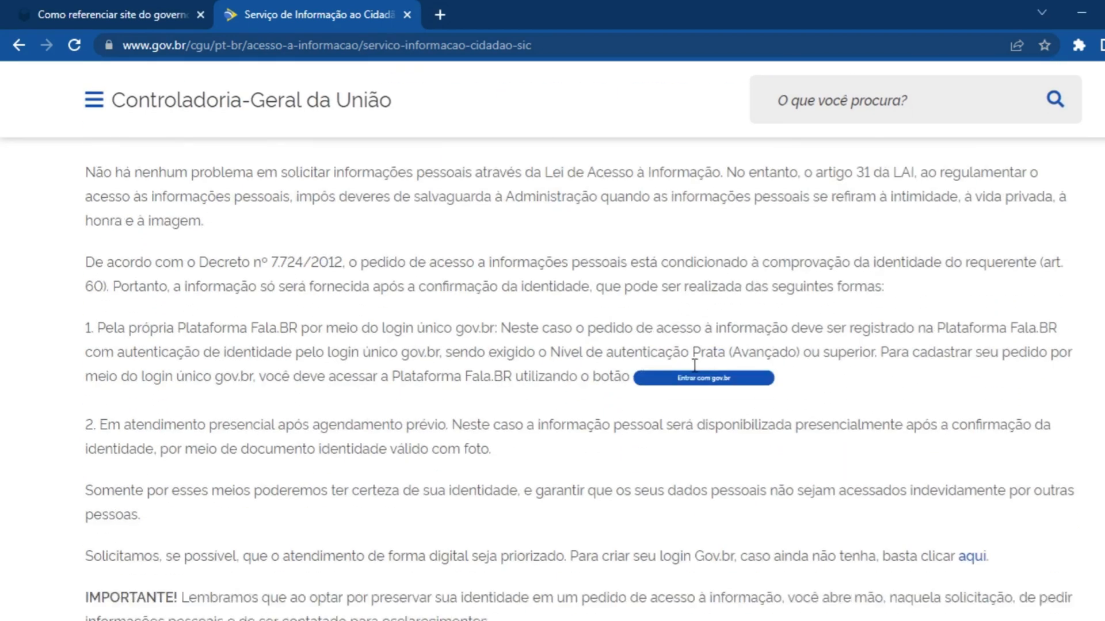
{"action": "scroll", "coordinate": [695, 366], "scroll_direction": "down", "scroll_amount": 10}
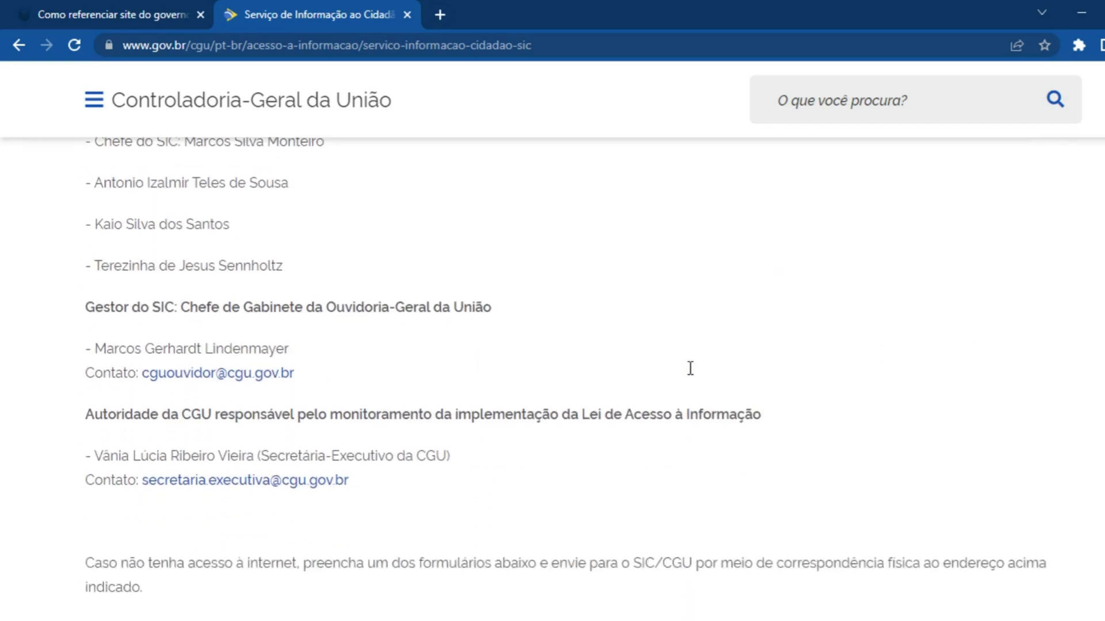
{"action": "scroll", "coordinate": [690, 369], "scroll_direction": "down", "scroll_amount": 17}
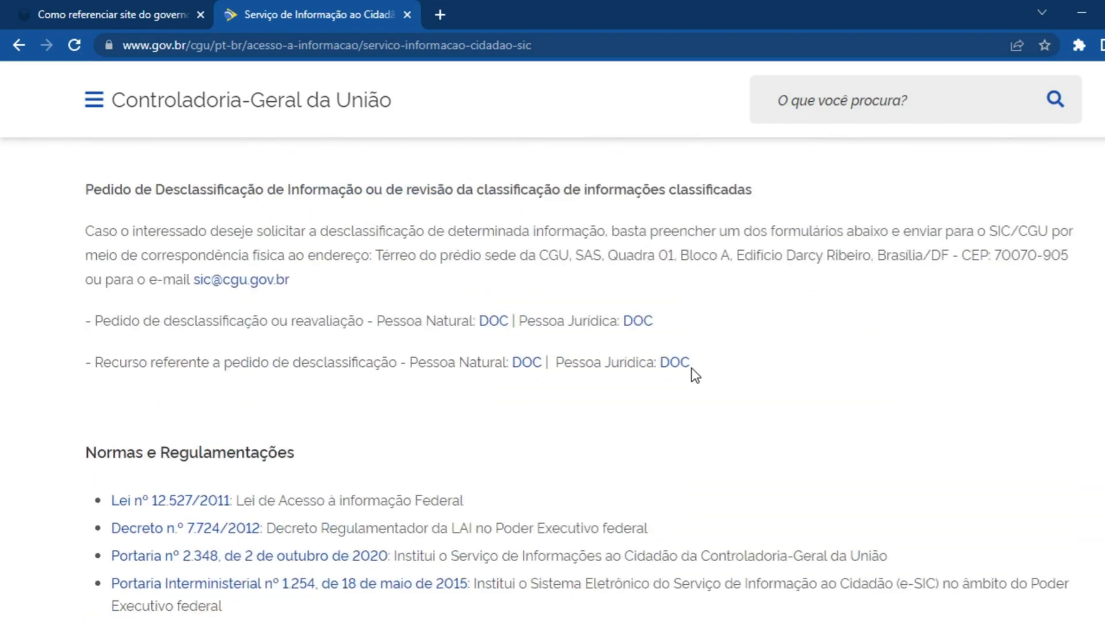
{"action": "scroll", "coordinate": [694, 374], "scroll_direction": "down", "scroll_amount": 5}
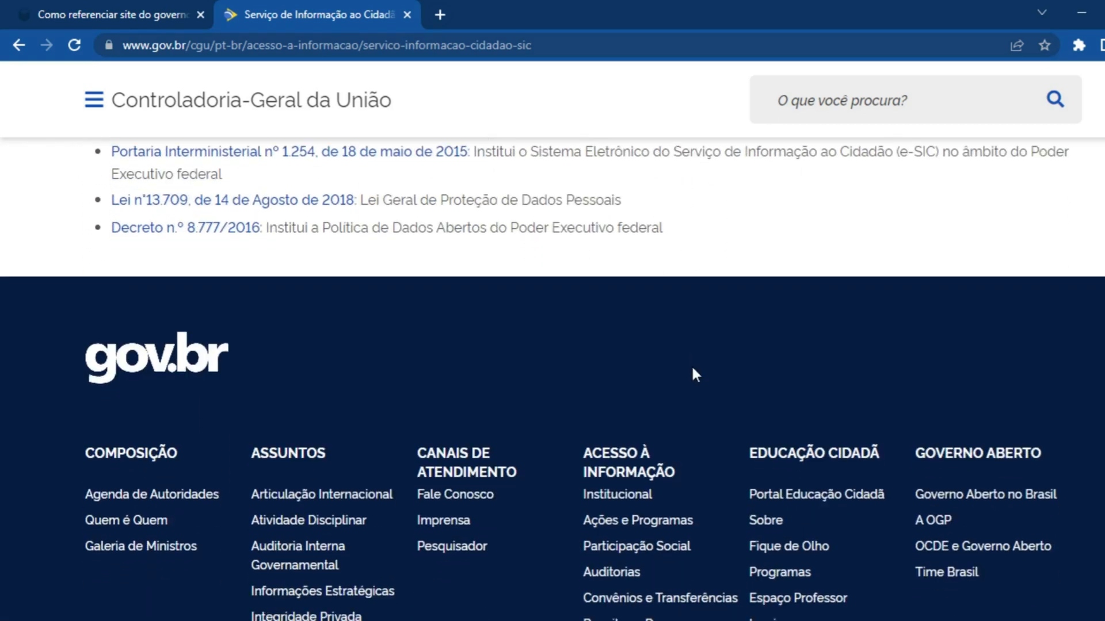
{"action": "scroll", "coordinate": [693, 369], "scroll_direction": "down", "scroll_amount": 1}
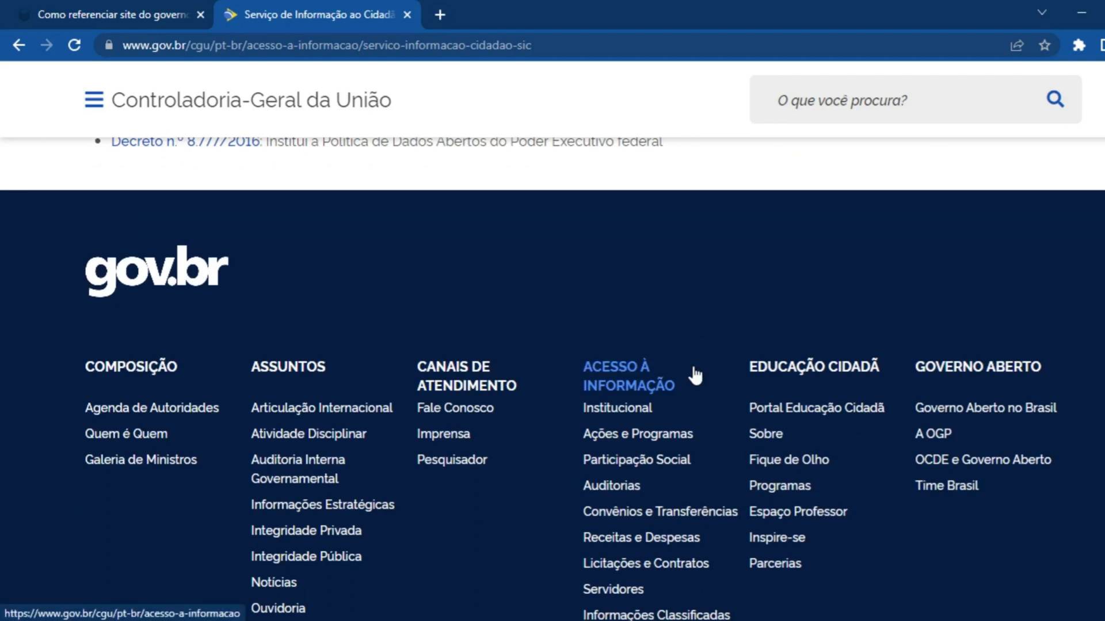
{"action": "scroll", "coordinate": [794, 481], "scroll_direction": "down", "scroll_amount": 12}
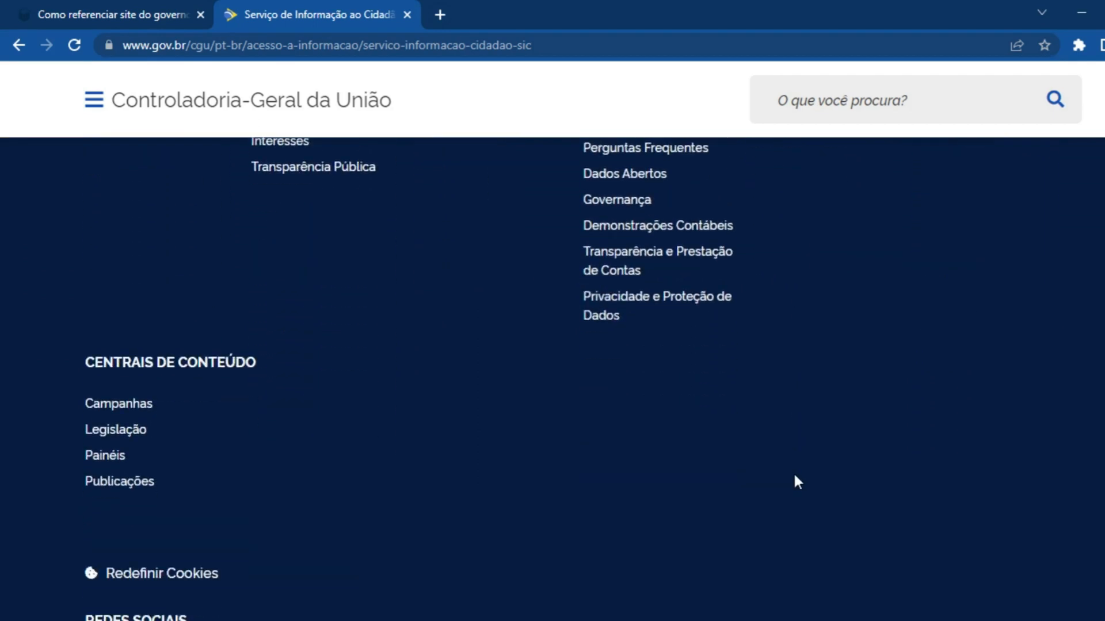
{"action": "scroll", "coordinate": [310, 251], "scroll_direction": "up", "scroll_amount": 18}
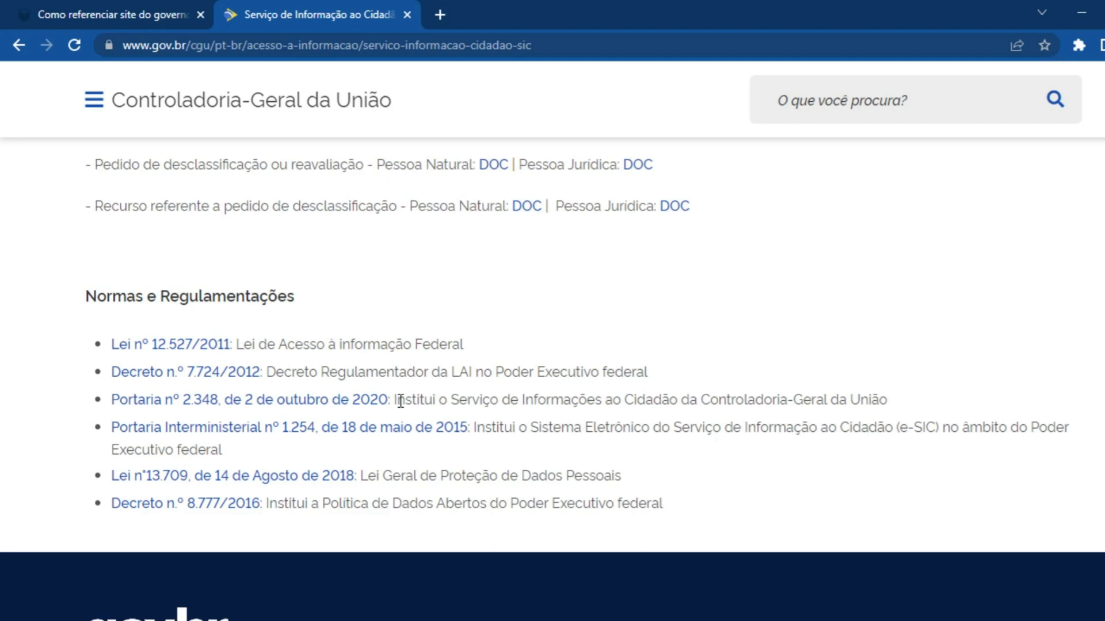
Enter the estimated publication year "[2020?]." after "CGU," in the Word reference
{"action": "key", "text": "alt+Tab"}
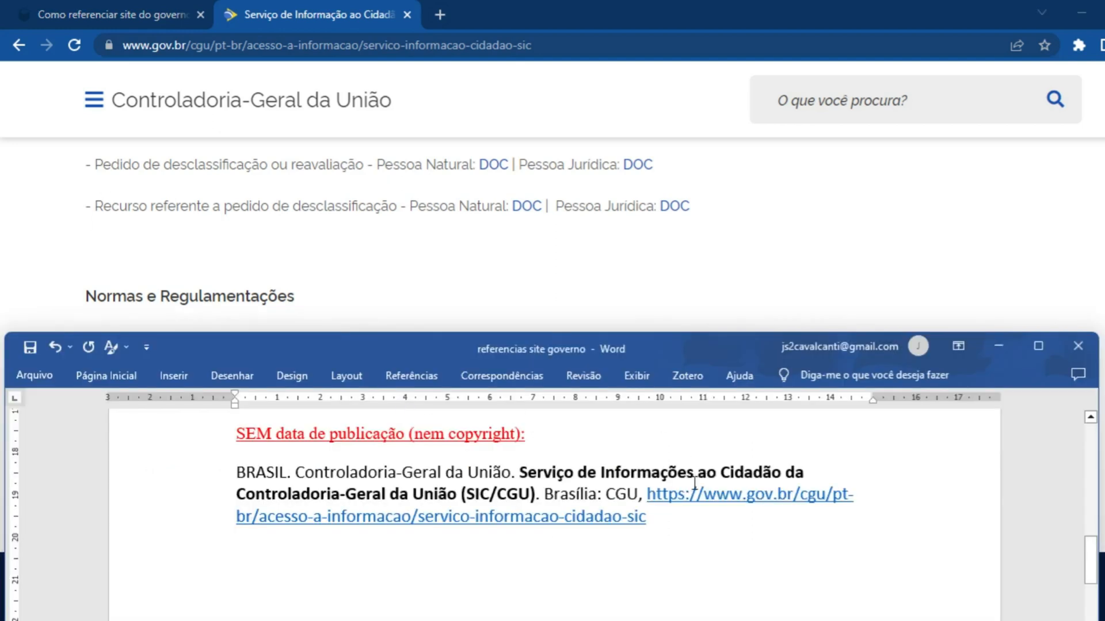
{"action": "left_click", "coordinate": [645, 495]}
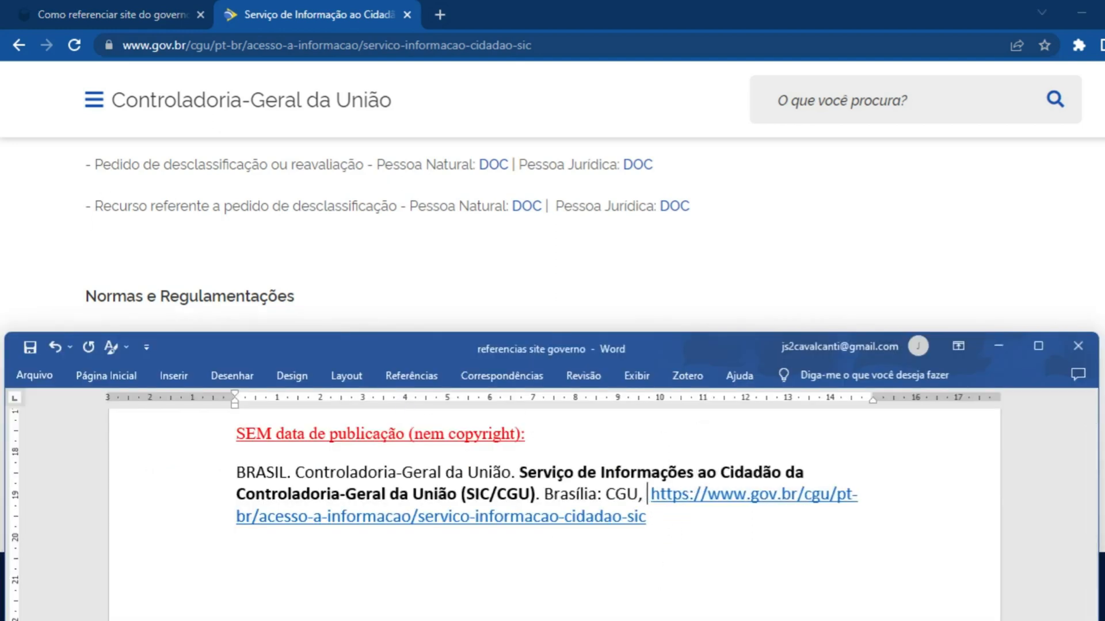
{"action": "type", "text": "[2020"}
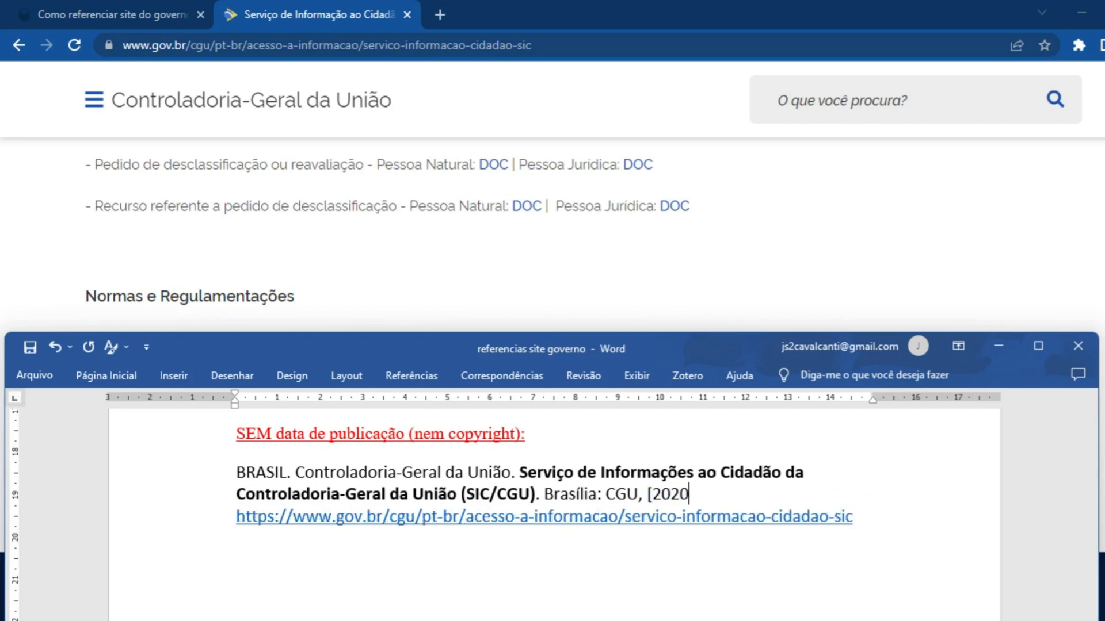
{"action": "type", "text": "?]. Disponív"}
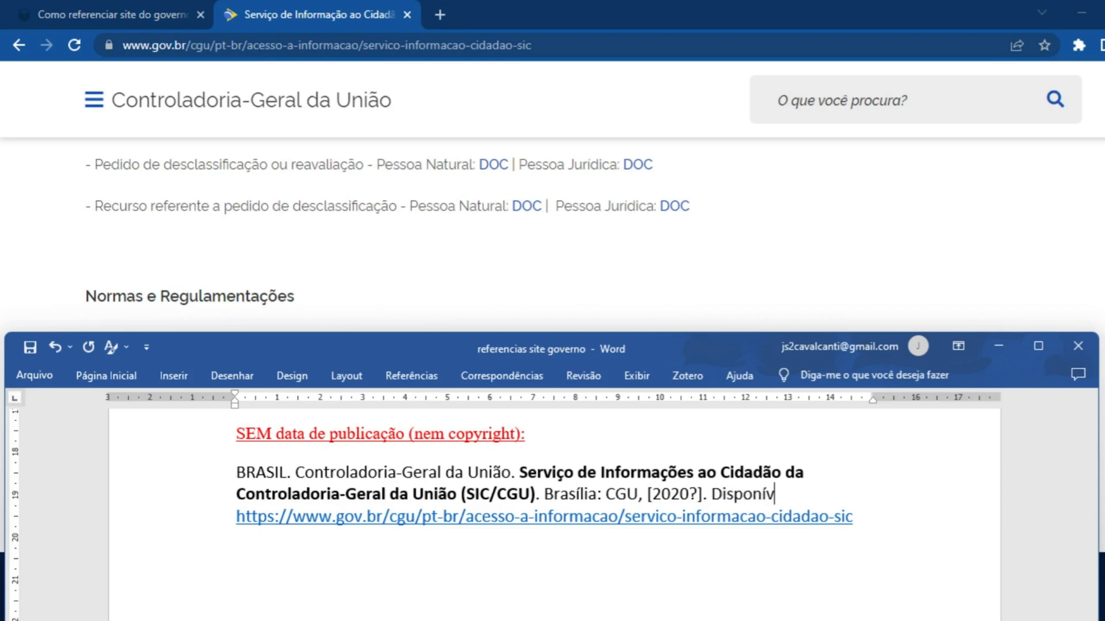
{"action": "type", "text": "el em:"}
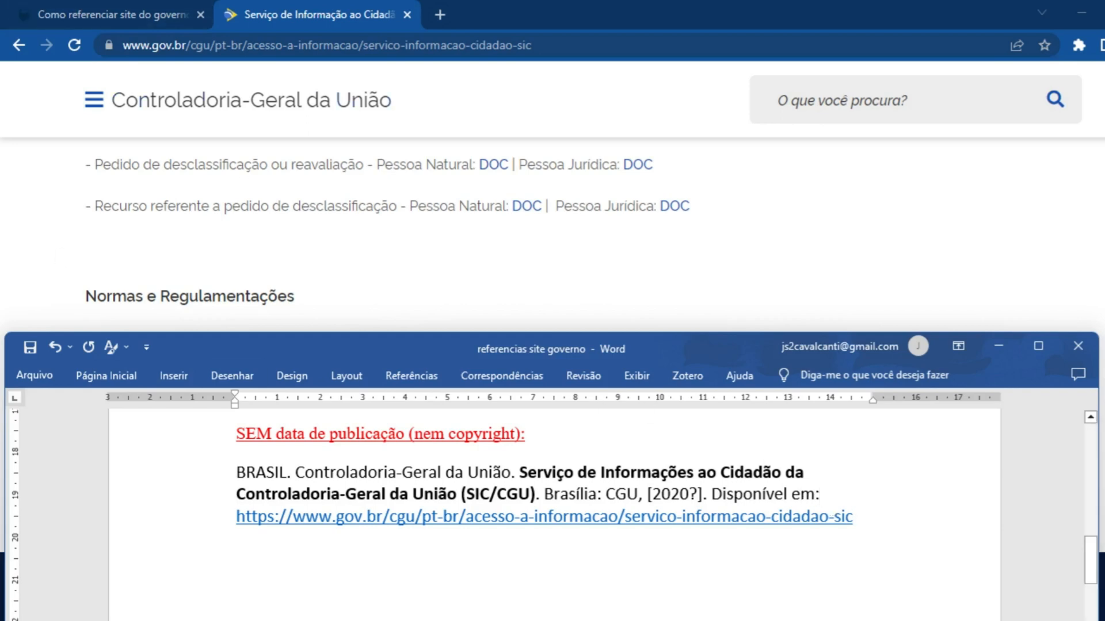
Add "Disponível em:" before the link and ". Acesso em: 5 abr. 2023." after it in the reference
{"action": "key", "text": "Right"}
{"action": "left_click", "coordinate": [873, 517]}
{"action": "type", "text": "."}
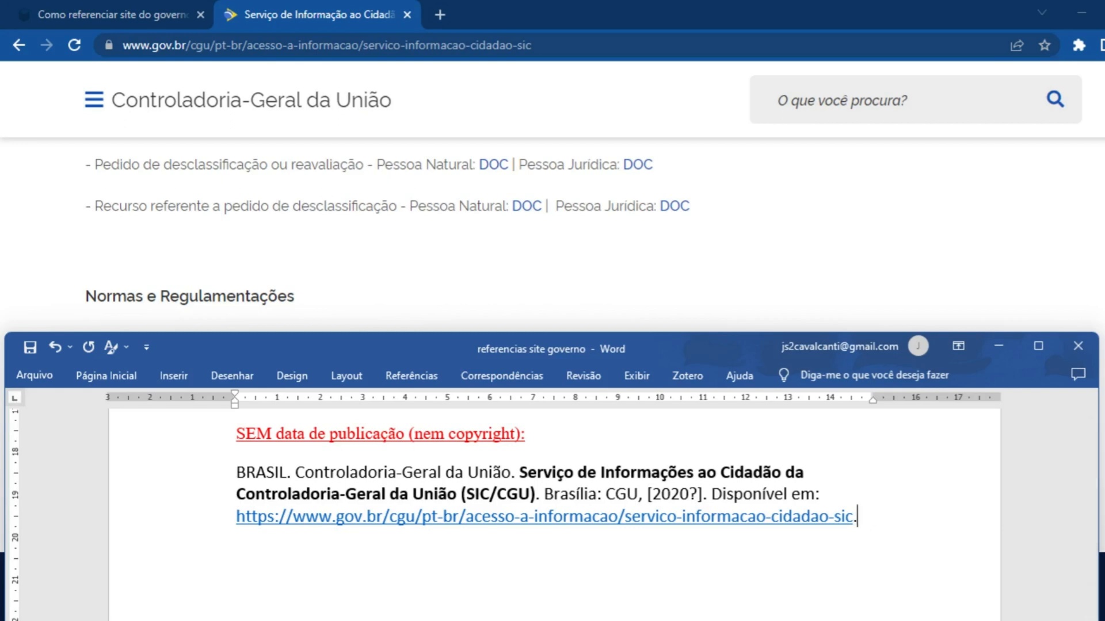
{"action": "type", "text": " Acesso em:"}
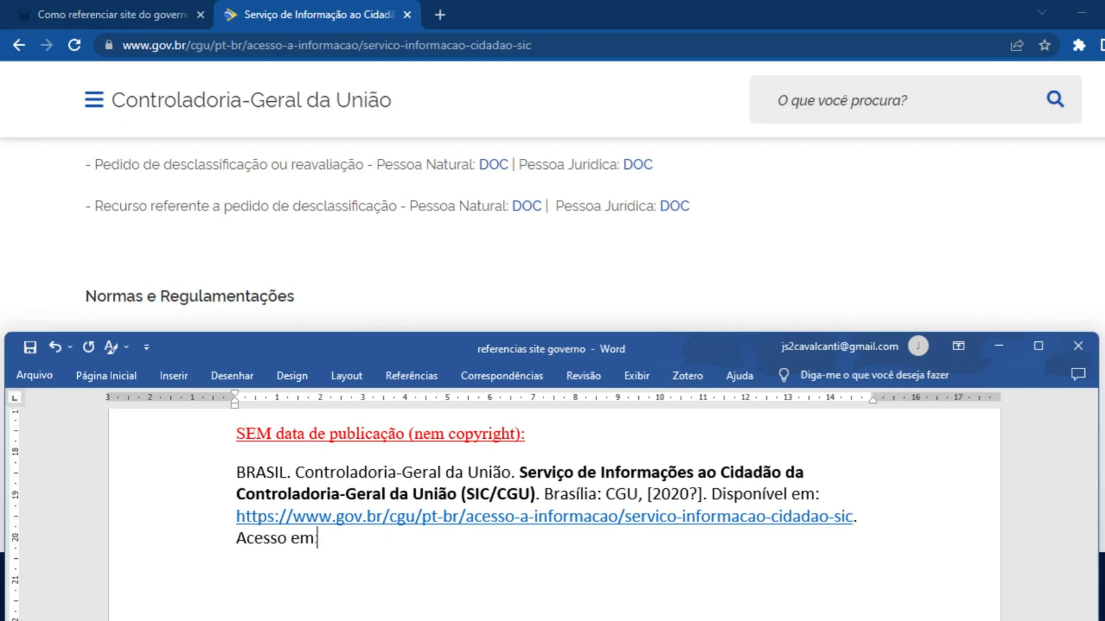
{"action": "type", "text": " 5 abr. 20"}
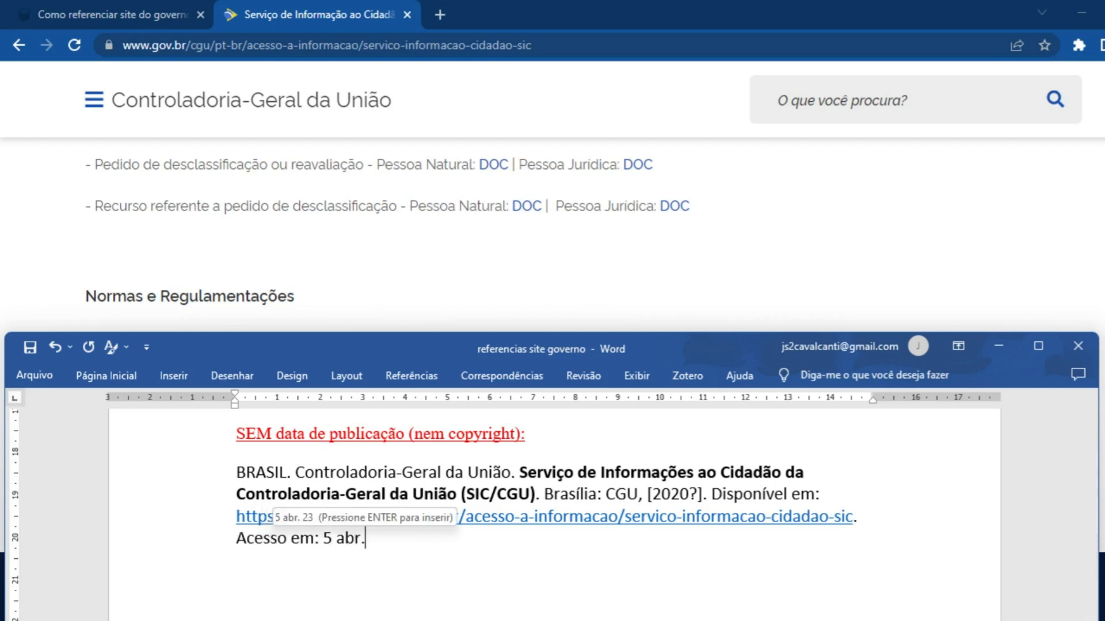
{"action": "type", "text": "23."}
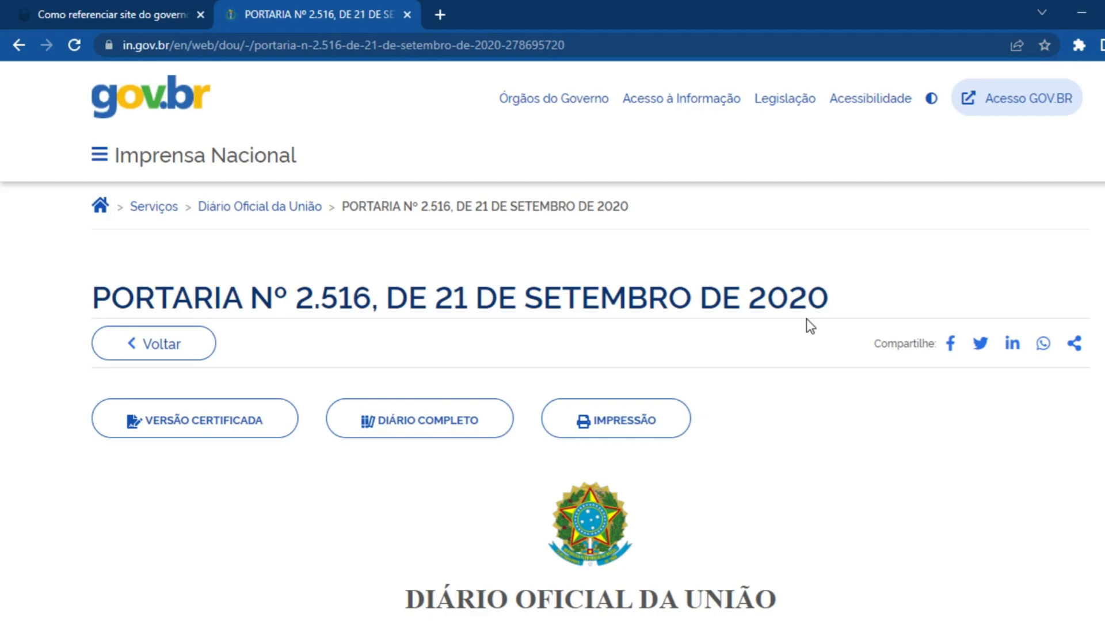
Examine the Portaria Nº 2.516 page in the browser for its Diário Oficial da União publication details and issuing body
{"action": "scroll", "coordinate": [633, 438], "scroll_direction": "down", "scroll_amount": 2}
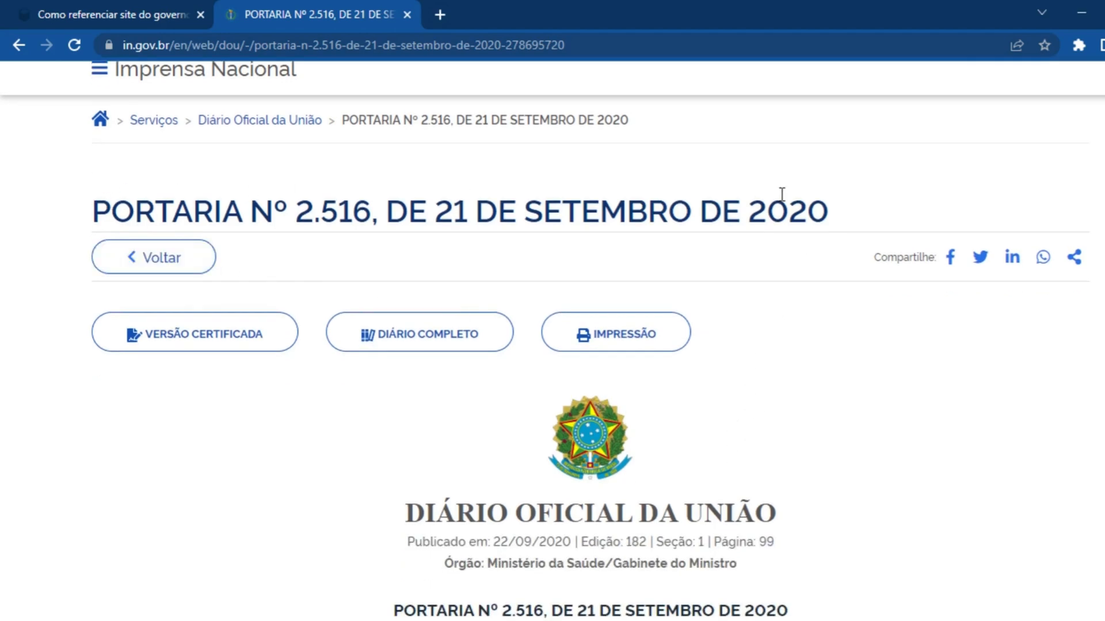
{"action": "scroll", "coordinate": [195, 183], "scroll_direction": "up", "scroll_amount": 2}
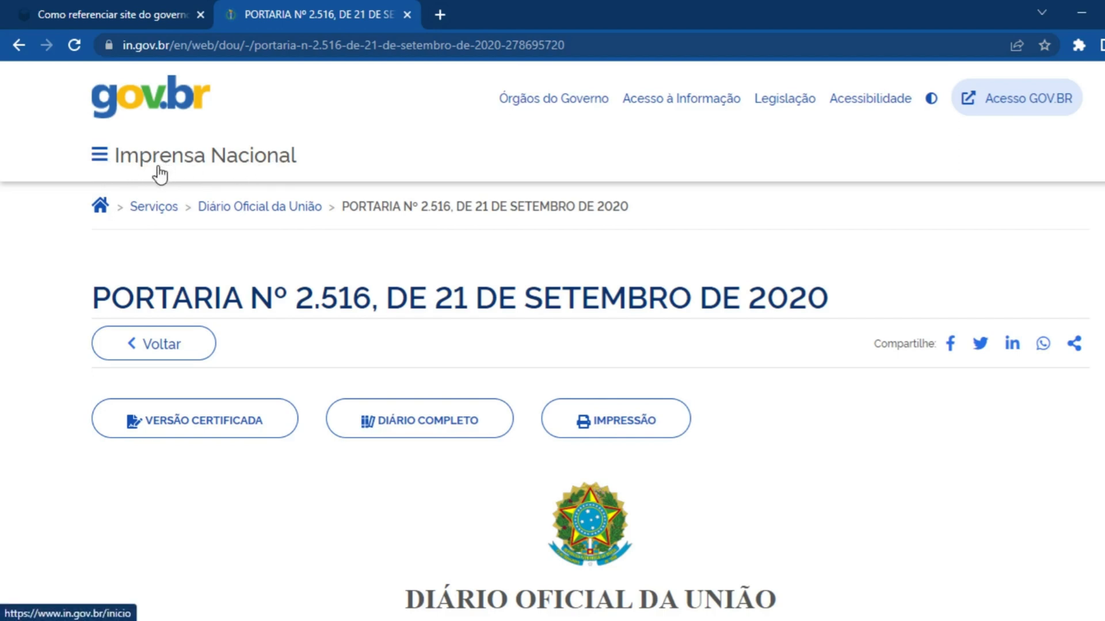
{"action": "scroll", "coordinate": [374, 266], "scroll_direction": "down", "scroll_amount": 5}
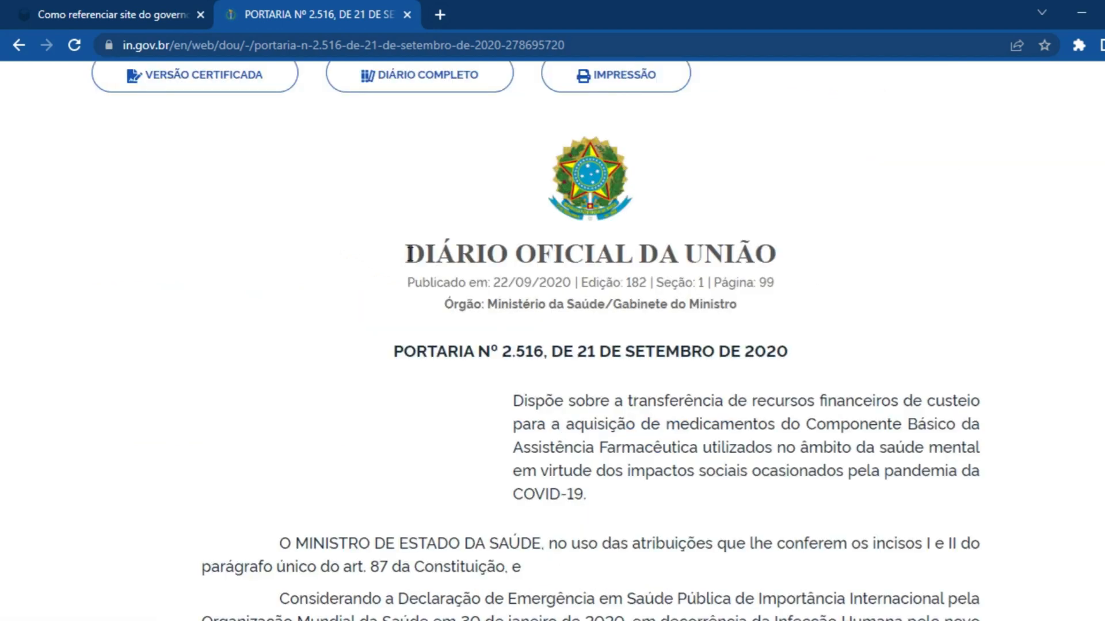
{"action": "left_click_drag", "start_coordinate": [405, 254], "coordinate": [785, 303]}
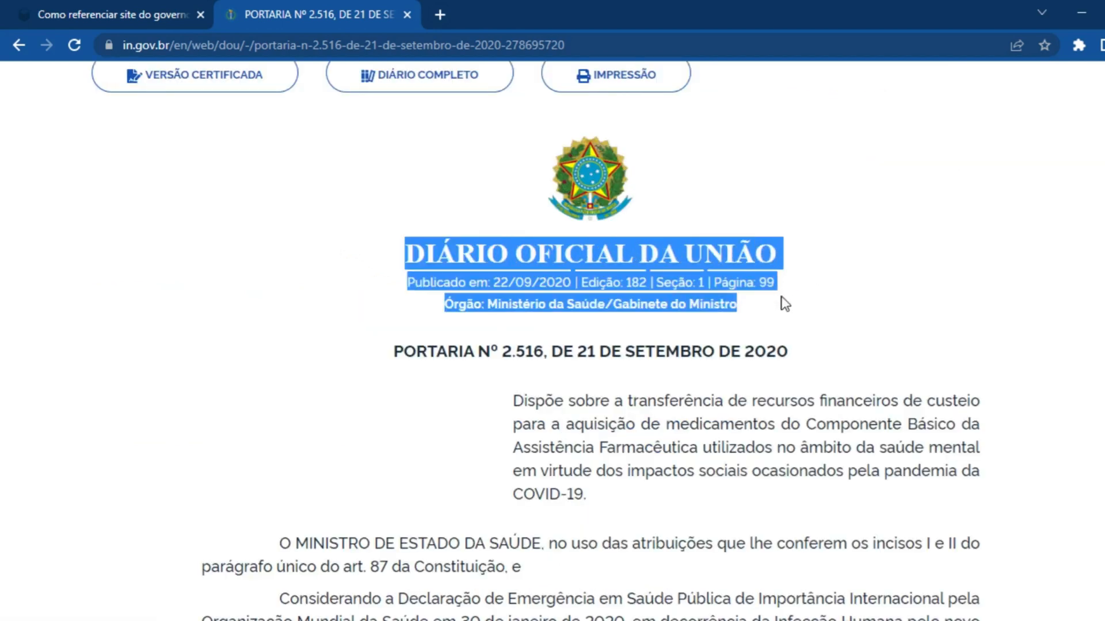
{"action": "left_click", "coordinate": [781, 314]}
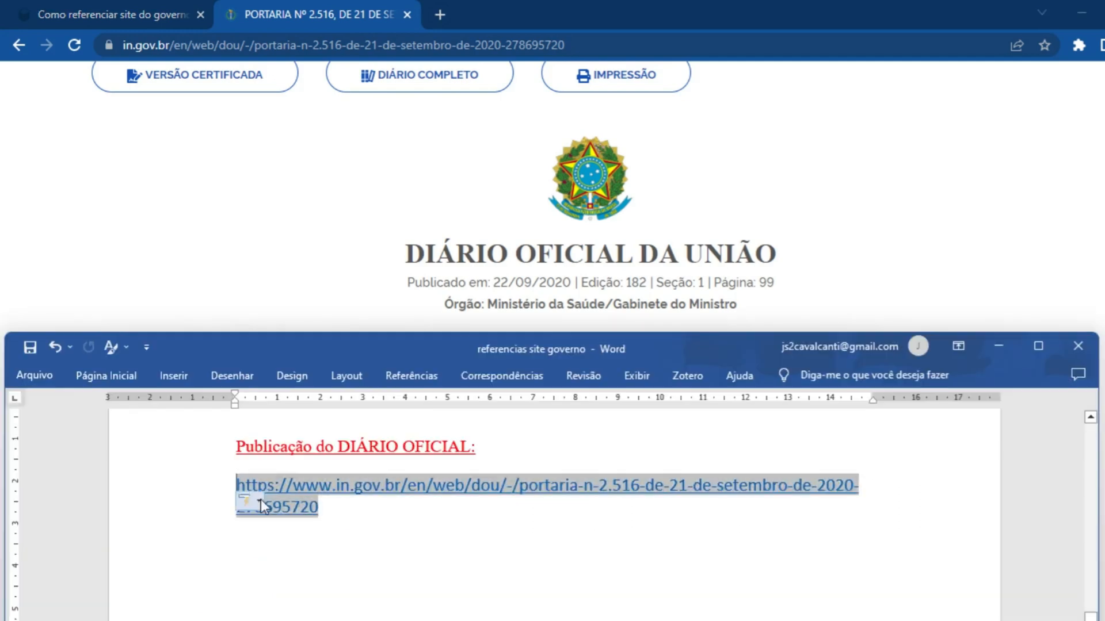
{"action": "left_click", "coordinate": [261, 499]}
{"action": "left_click", "coordinate": [646, 258]}
{"action": "scroll", "coordinate": [708, 417], "scroll_direction": "up", "scroll_amount": 2}
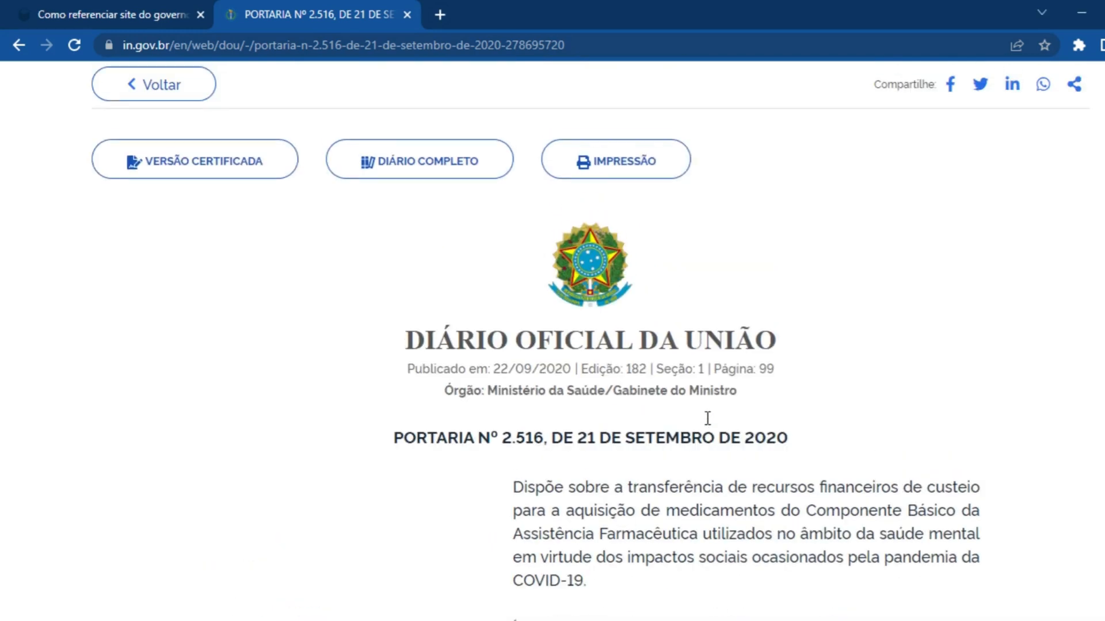
{"action": "scroll", "coordinate": [532, 249], "scroll_direction": "down", "scroll_amount": 3}
{"action": "left_click_drag", "start_coordinate": [494, 223], "coordinate": [753, 225]}
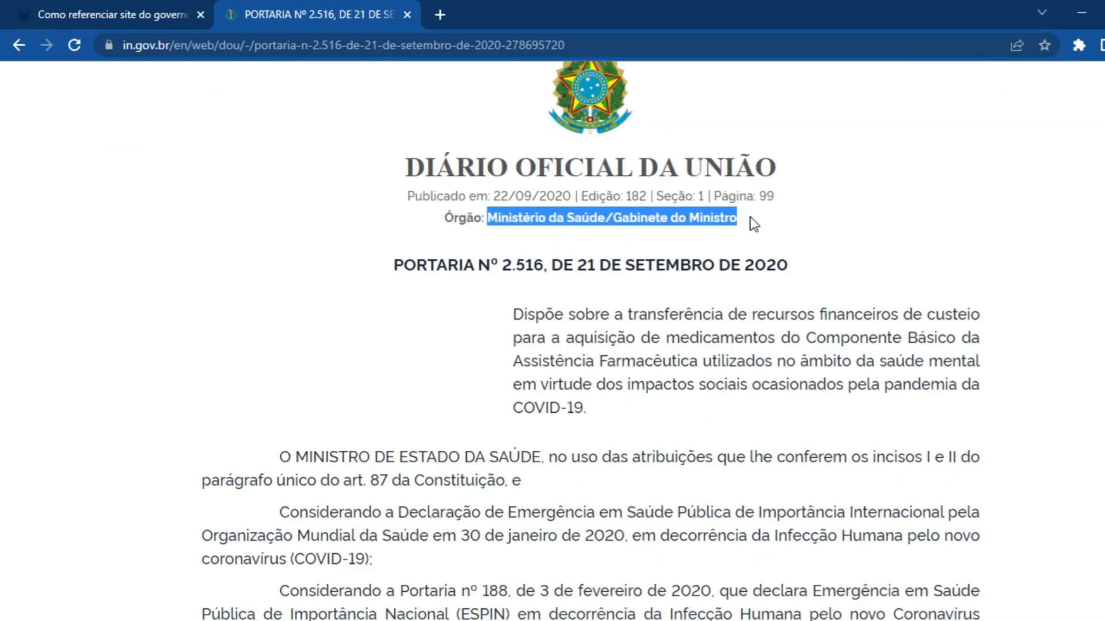
{"action": "left_click", "coordinate": [662, 319]}
{"action": "scroll", "coordinate": [787, 430], "scroll_direction": "down", "scroll_amount": 15}
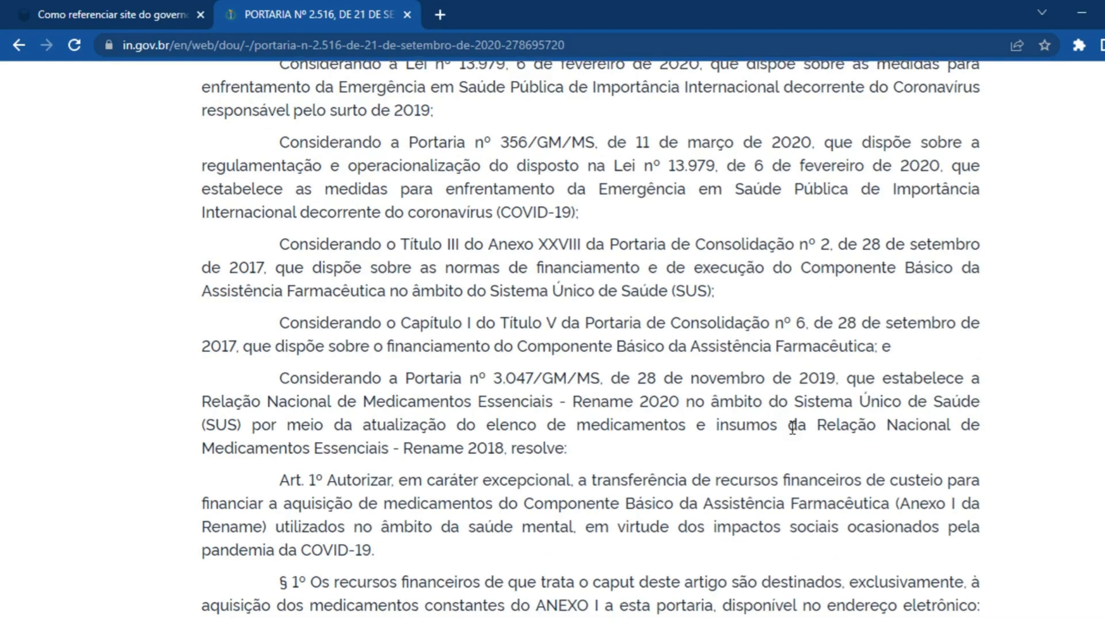
Enter "BRASIL. Ministério da Saúde. Gabinete do Ministro." before the link under "Publicação do DIÁRIO OFICIAL:" in Word
{"action": "type", "text": "BRASIL"}
{"action": "type", "text": ". "}
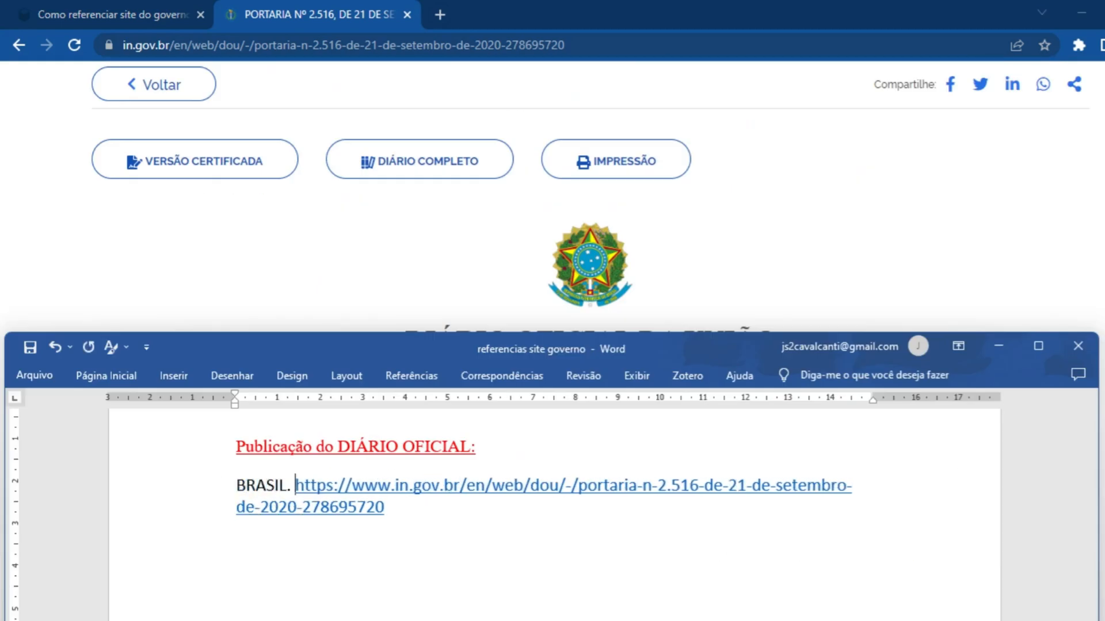
{"action": "type", "text": "Ministério da Sa"}
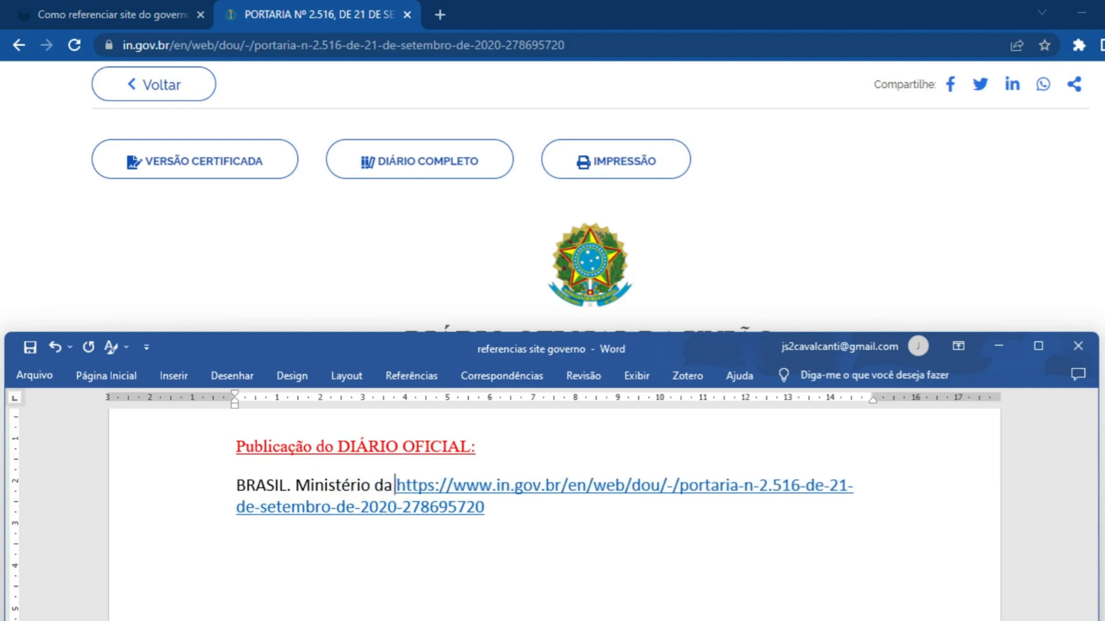
{"action": "type", "text": "úde. Gabine"}
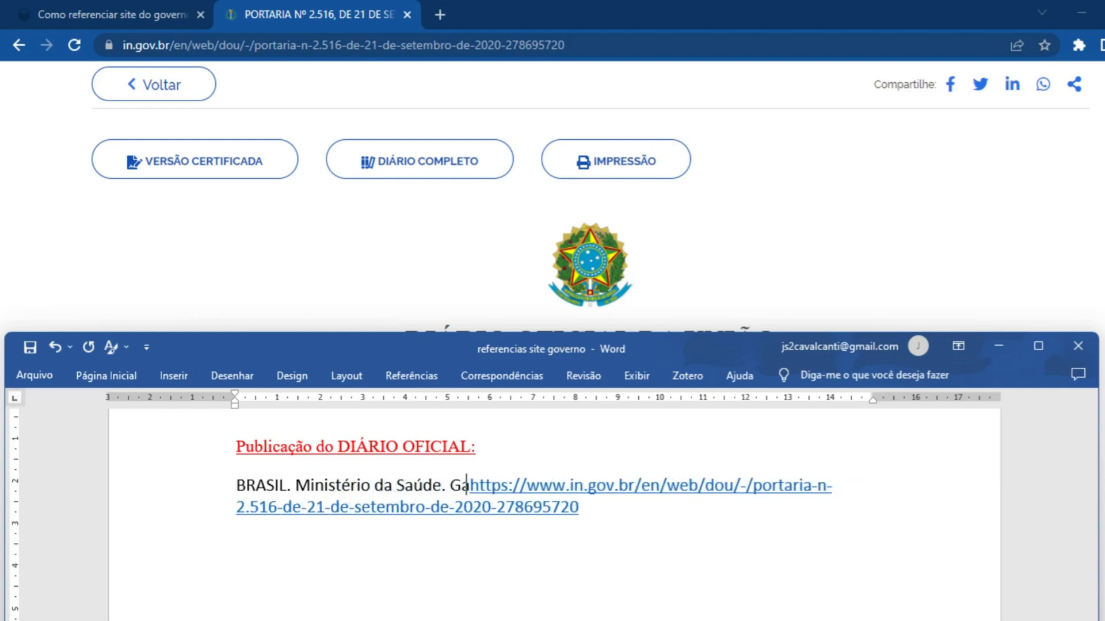
{"action": "type", "text": "te do Ministro."}
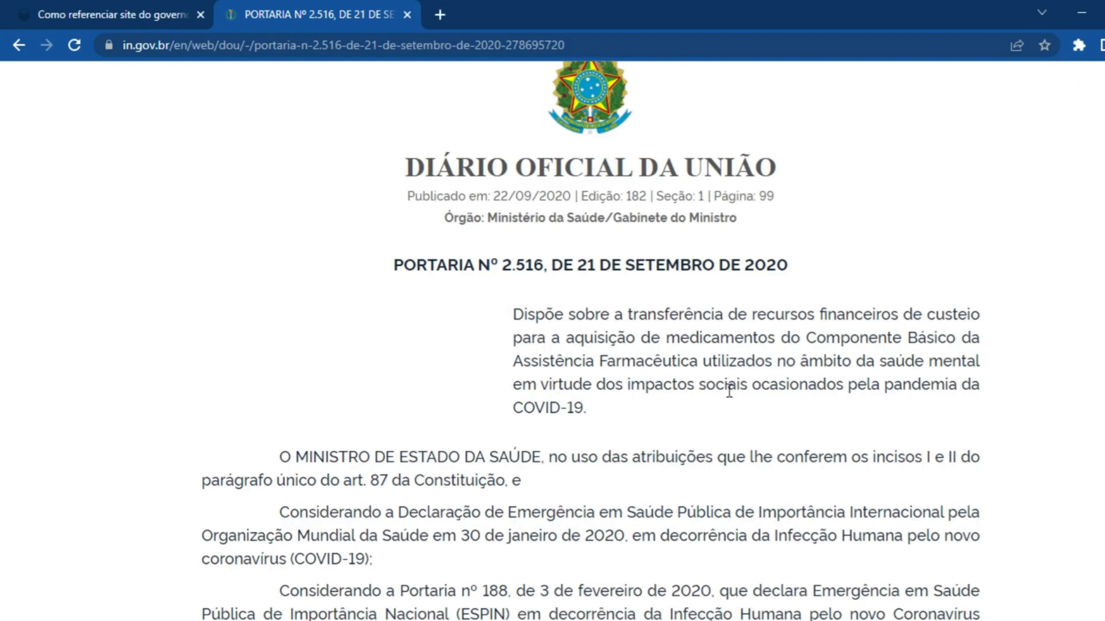
Copy the portaria's title from the browser and insert it before the link in Word as "Portaria Nº 2.516, de 21 de setembro de 2020."
{"action": "left_click_drag", "start_coordinate": [393, 269], "coordinate": [791, 265]}
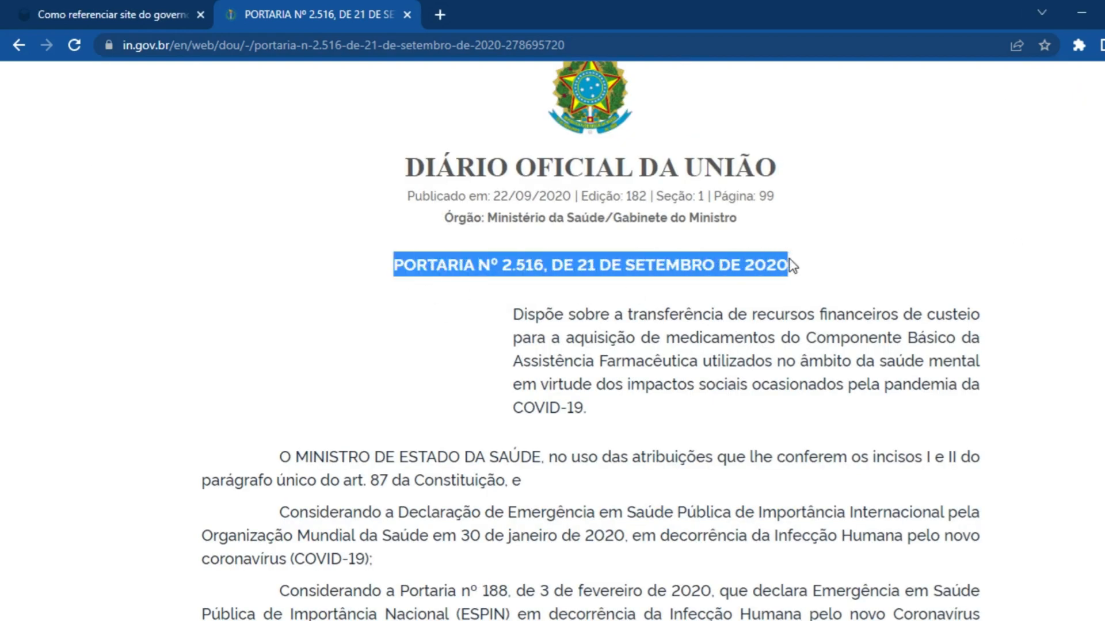
{"action": "key", "text": "ctrl+c"}
{"action": "key", "text": "alt+Tab"}
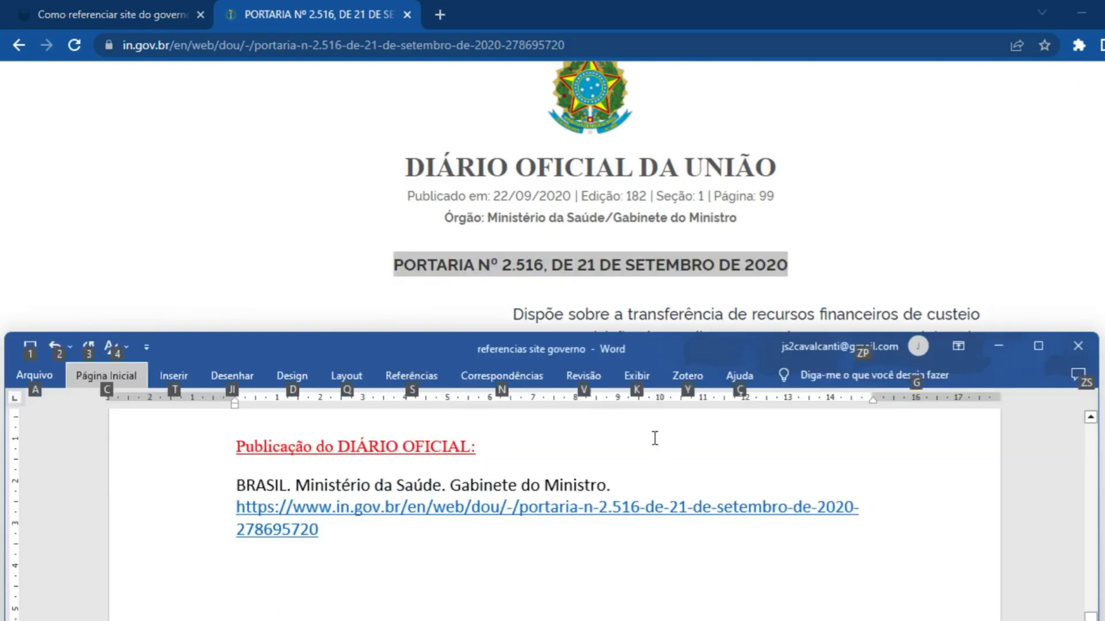
{"action": "key", "text": "ctrl+alt+v"}
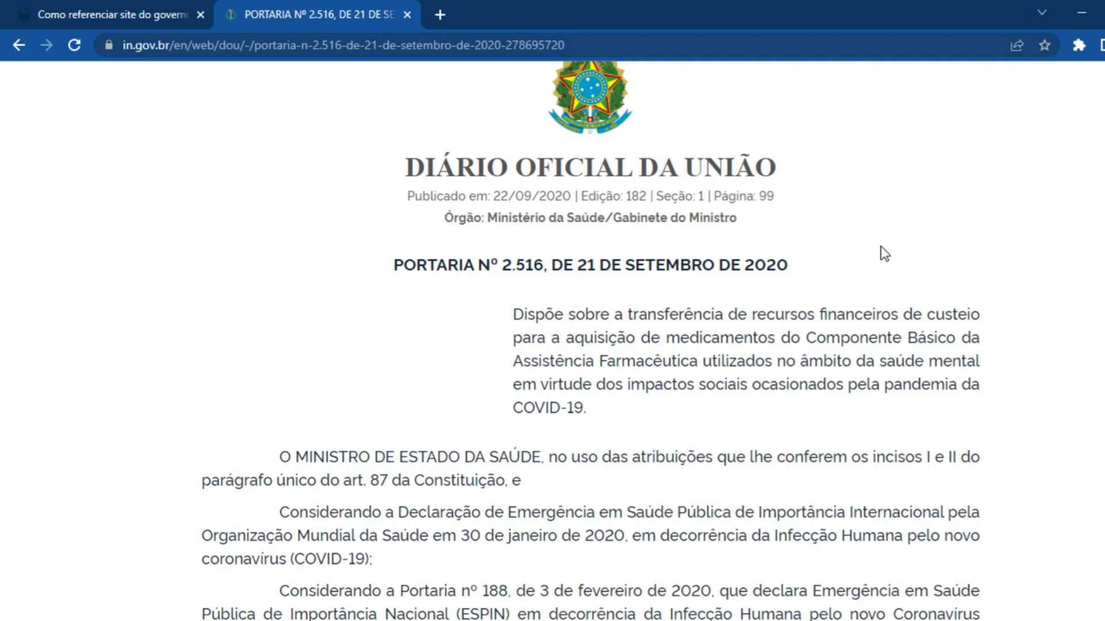
Copy the summary starting "Dispõe sobre a transferência" from the browser and paste it as unformatted text after the title in Word
{"action": "left_click_drag", "start_coordinate": [513, 314], "coordinate": [592, 422]}
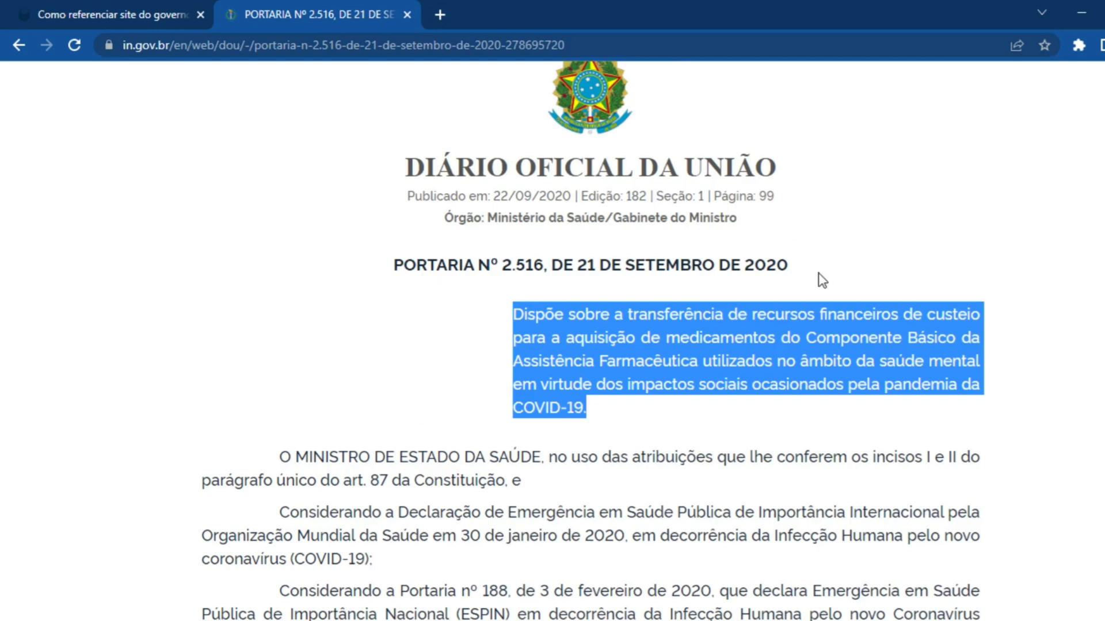
{"action": "key", "text": "alt+Tab"}
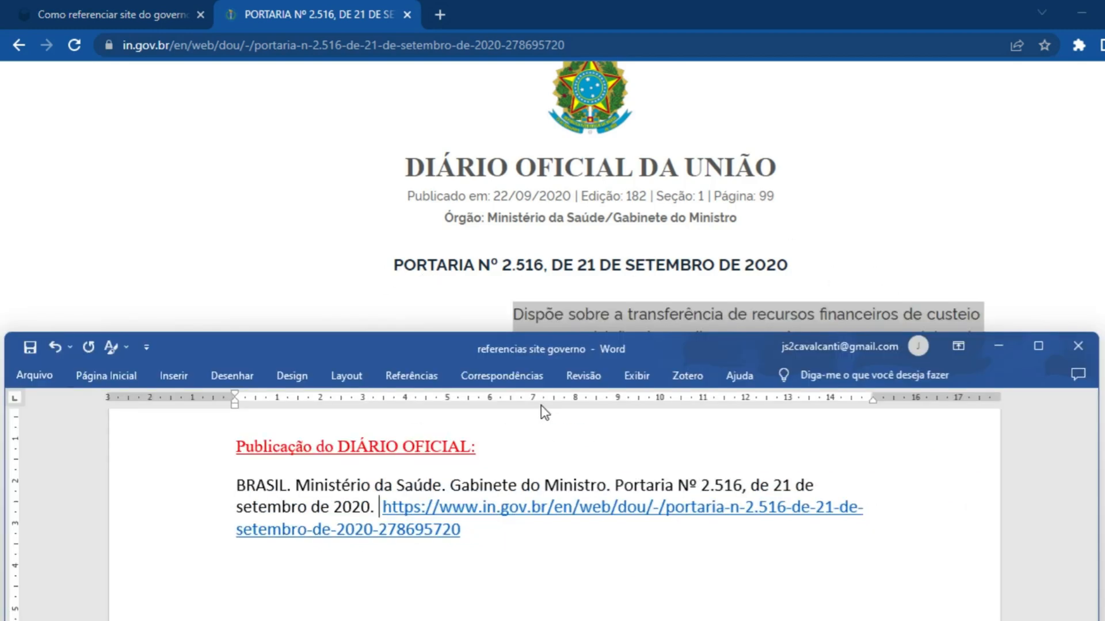
{"action": "key", "text": "ctrl+alt+v"}
{"action": "left_click", "coordinate": [856, 244]}
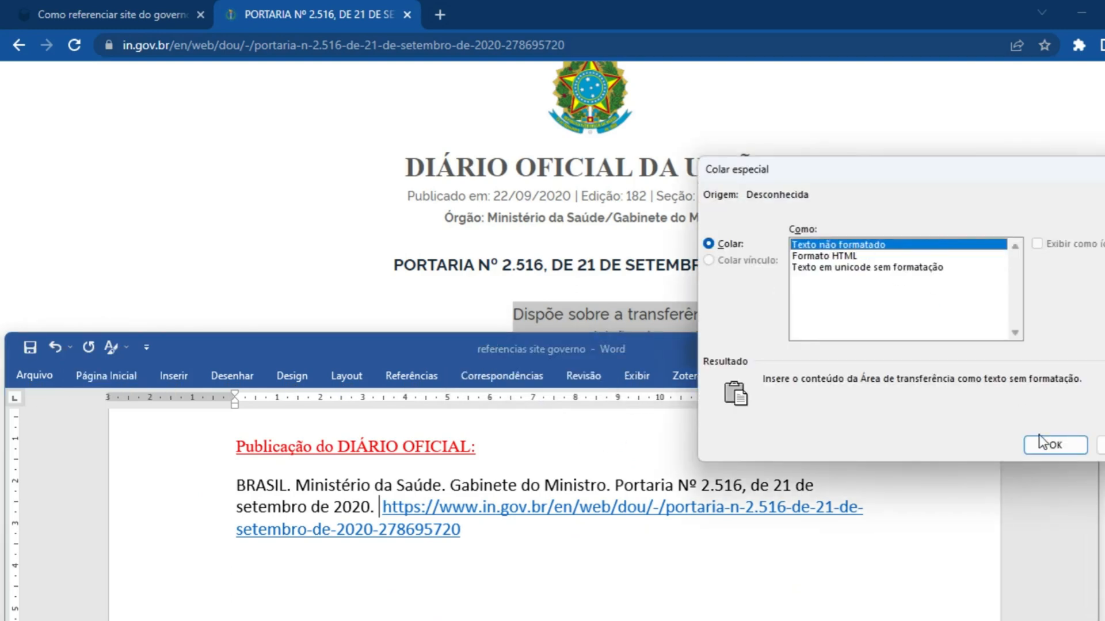
{"action": "left_click", "coordinate": [1055, 444]}
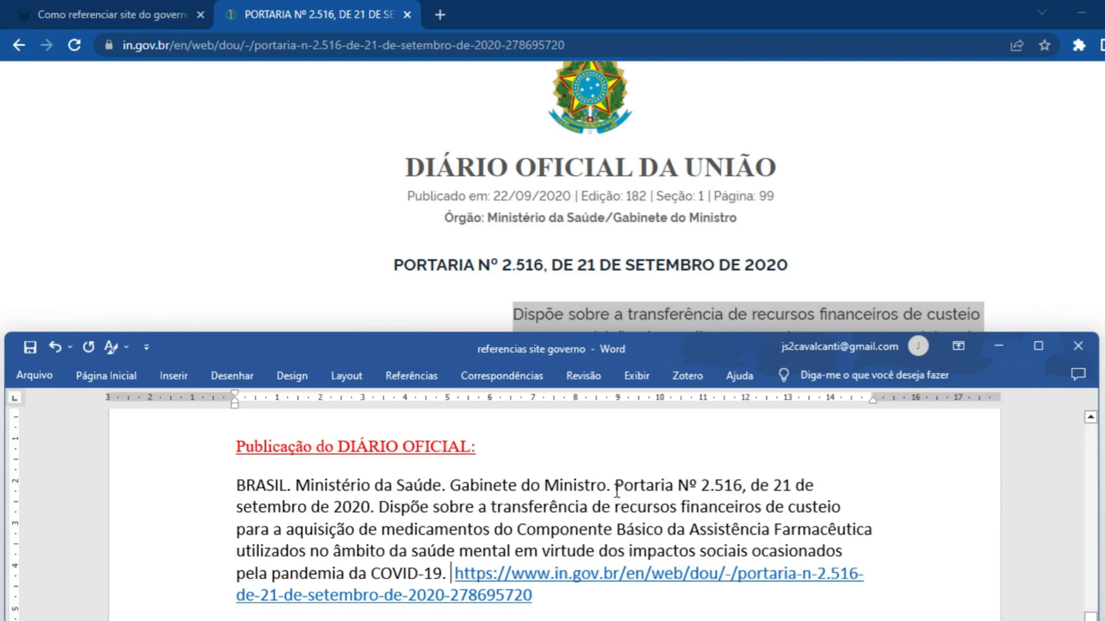
Review the portaria's title and its summary as separate parts of the Word reference
{"action": "left_click_drag", "start_coordinate": [614, 486], "coordinate": [732, 486]}
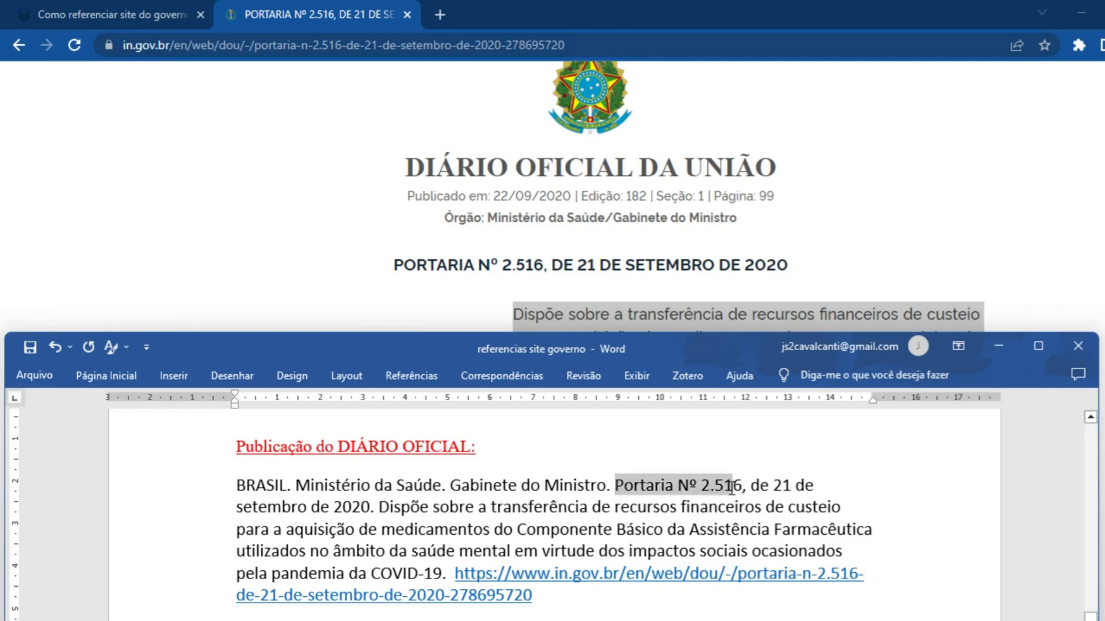
{"action": "left_click", "coordinate": [760, 492]}
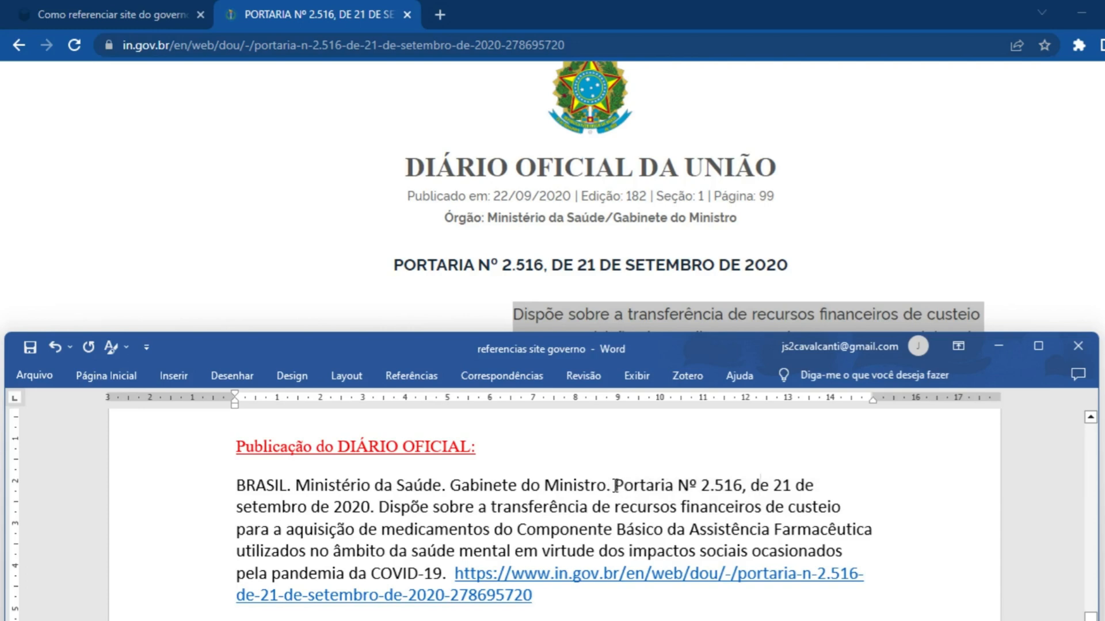
{"action": "left_click_drag", "start_coordinate": [615, 489], "coordinate": [374, 506]}
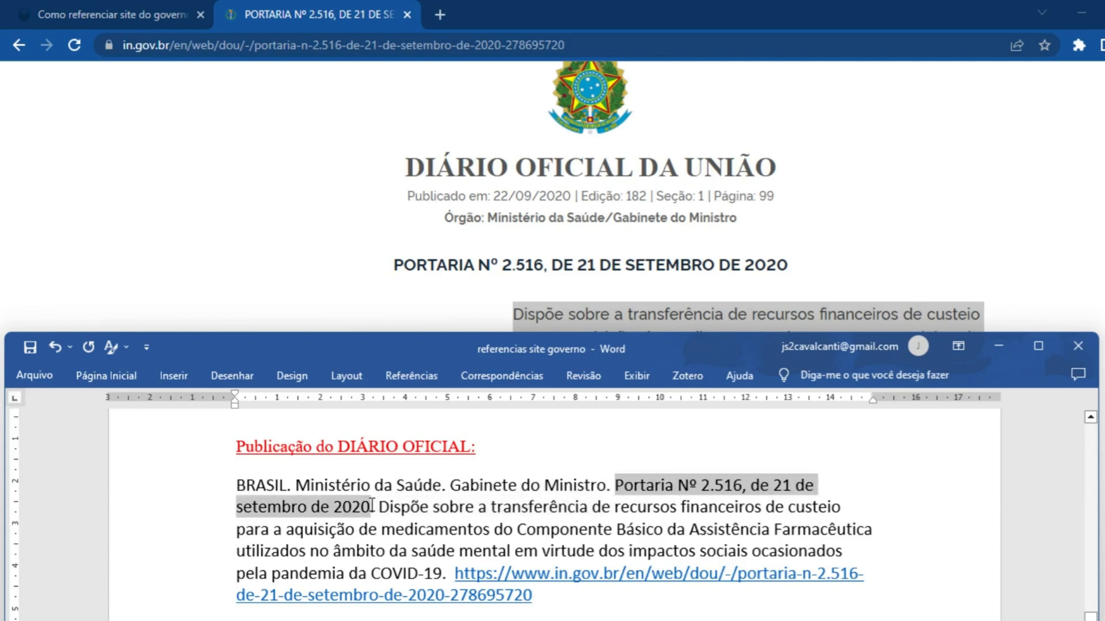
{"action": "left_click", "coordinate": [406, 529]}
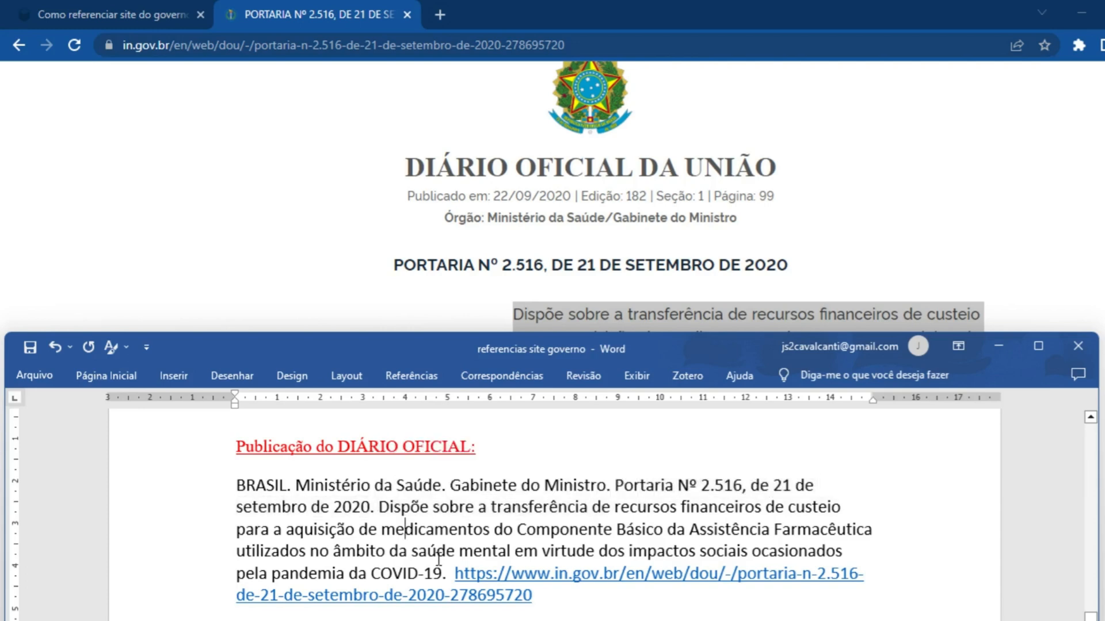
{"action": "left_click_drag", "start_coordinate": [379, 508], "coordinate": [454, 575]}
{"action": "left_click", "coordinate": [451, 575]}
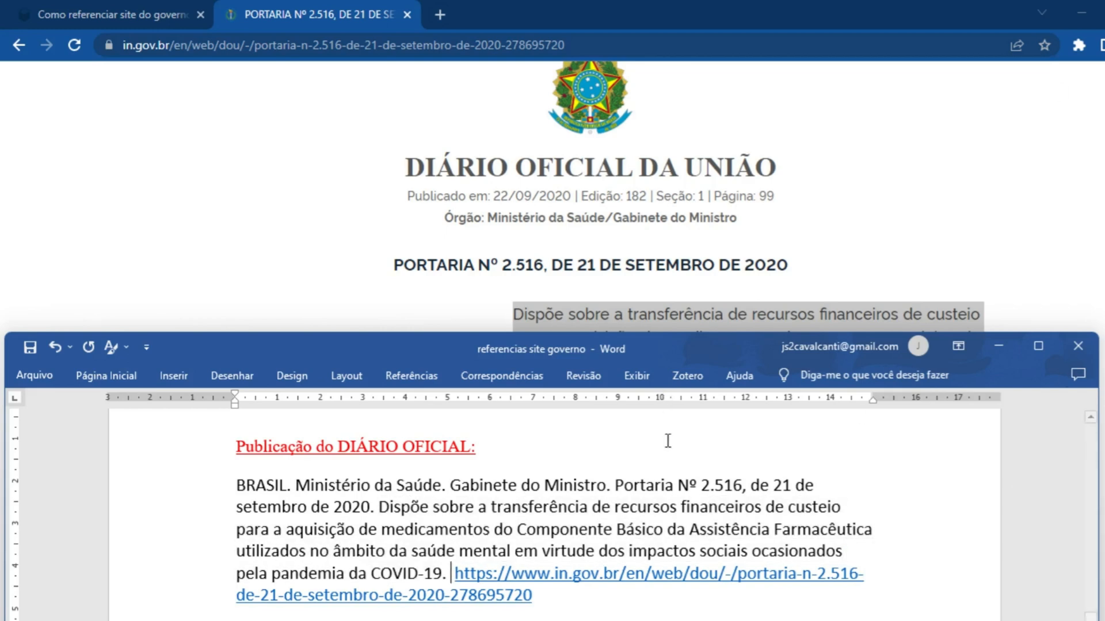
Try removing the extra space between "COVID-19." and the link in the Word reference
{"action": "key", "text": "BackSpace"}
{"action": "scroll", "coordinate": [596, 568], "scroll_direction": "down", "scroll_amount": 1}
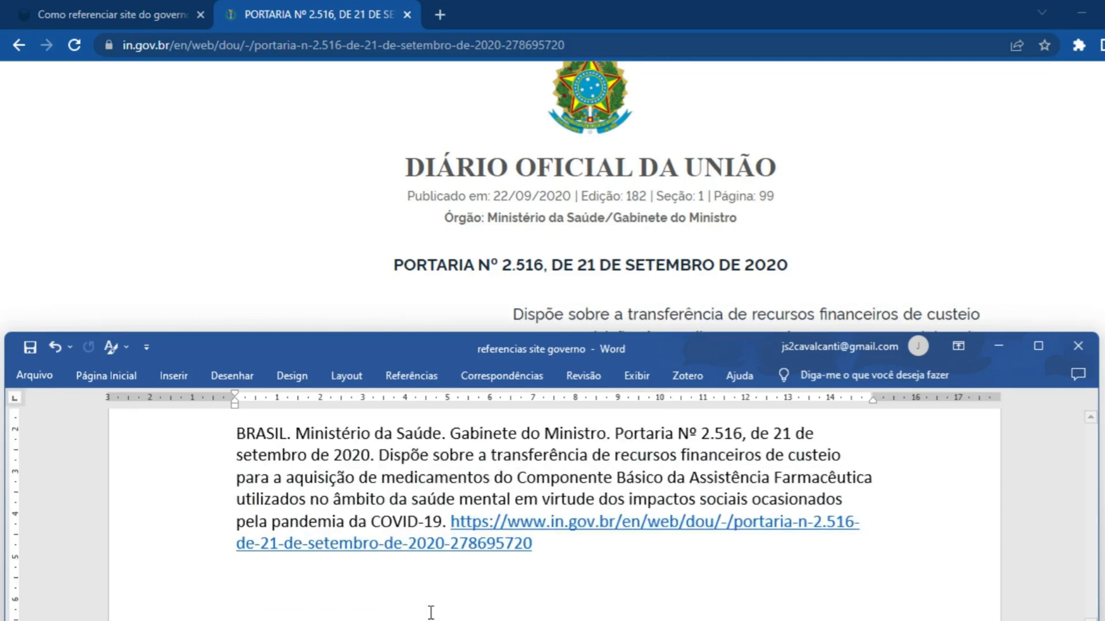
{"action": "key", "text": "ctrl+z"}
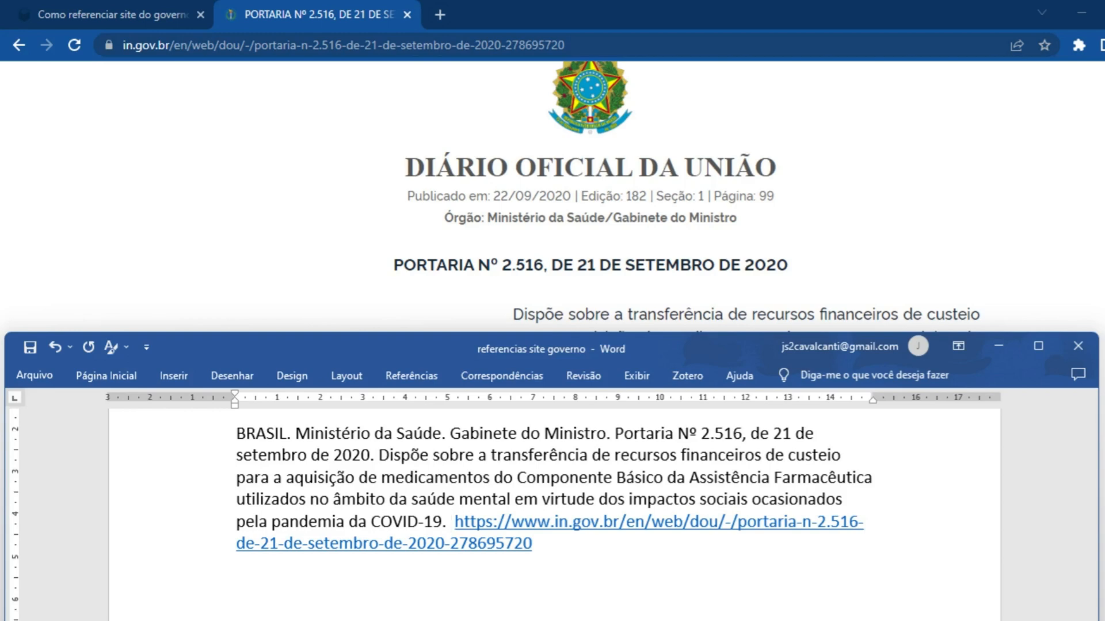
Insert "Diário Oficial da União:" between "COVID-19." and the link in the Word reference
{"action": "type", "text": "Diário"}
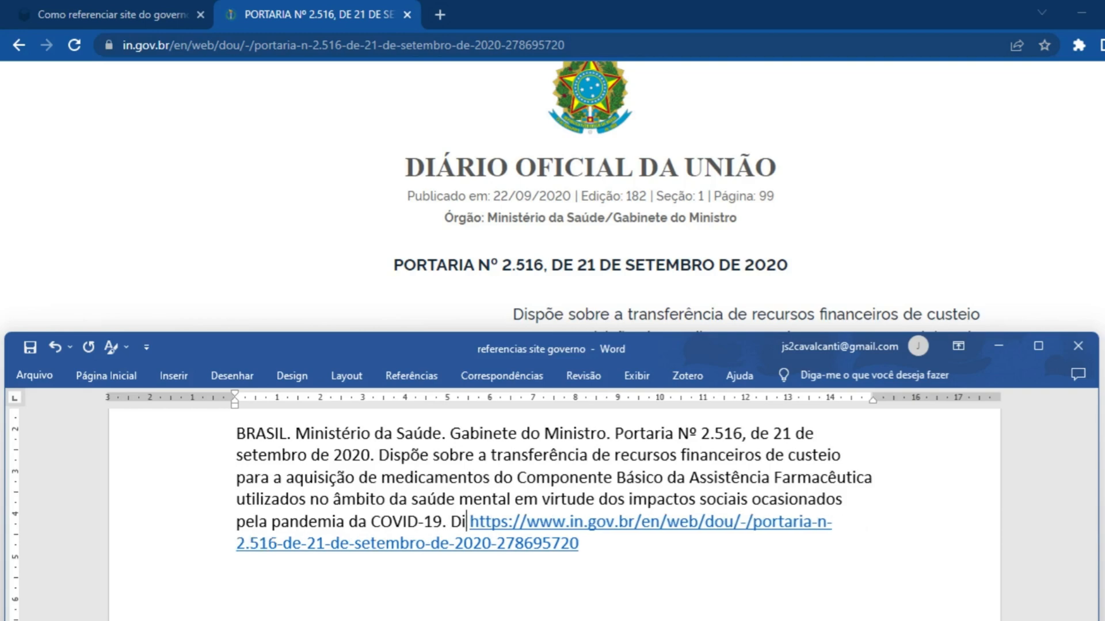
{"action": "type", "text": " Oficial da "}
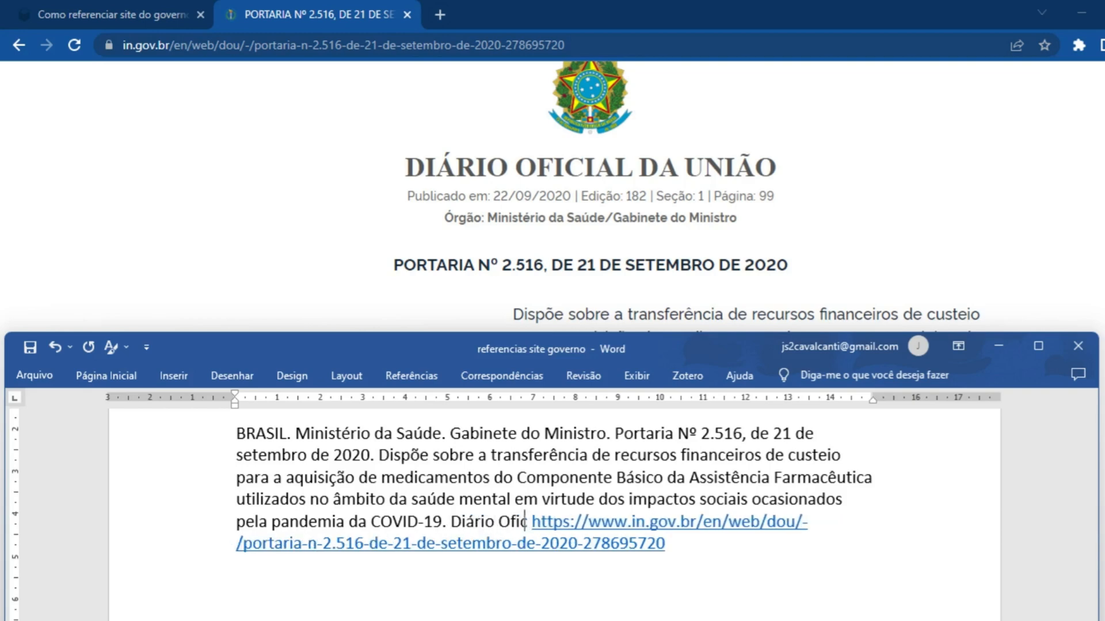
{"action": "type", "text": "União"}
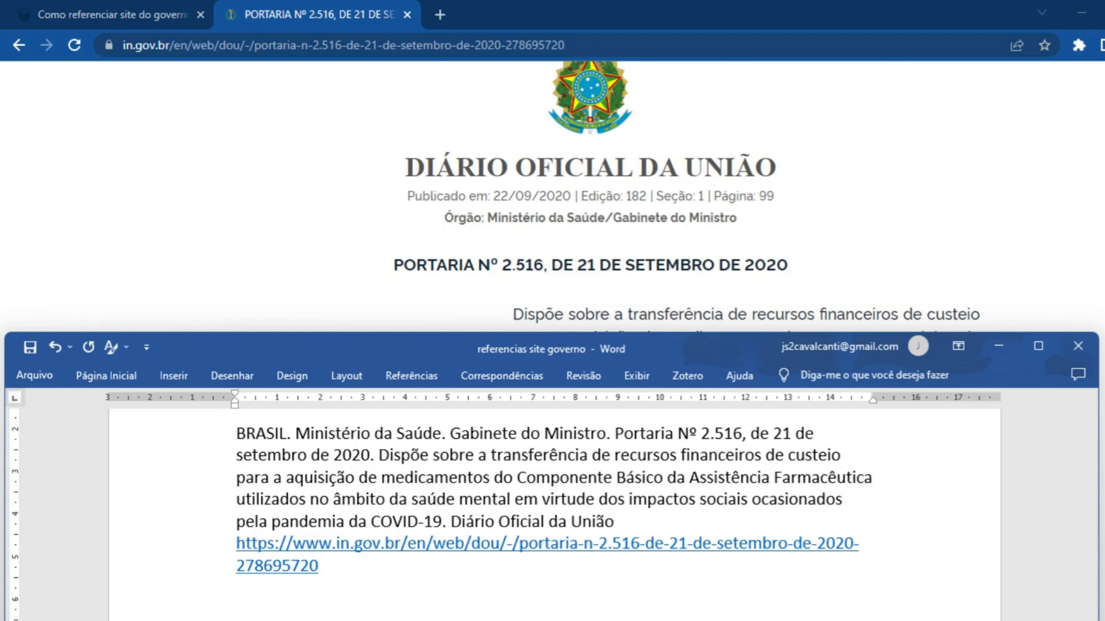
{"action": "type", "text": ":"}
Make the name "Diário Oficial da União" bold, leaving the colon out
{"action": "key", "text": "Left"}
{"action": "key", "text": "shift+Left"}
{"action": "key", "text": "shift+Left"}
{"action": "key", "text": "shift+Left"}
{"action": "key", "text": "shift+Left"}
{"action": "key", "text": "shift+Left"}
{"action": "key", "text": "shift+Left"}
{"action": "key", "text": "shift+Left"}
{"action": "key", "text": "shift+Left"}
{"action": "key", "text": "shift+Left"}
{"action": "key", "text": "shift+Left"}
{"action": "key", "text": "shift+Left"}
{"action": "key", "text": "shift+Left"}
{"action": "key", "text": "shift+Left"}
{"action": "key", "text": "shift+Left"}
{"action": "key", "text": "shift+Left"}
{"action": "key", "text": "shift+Left"}
{"action": "key", "text": "shift+Left"}
{"action": "key", "text": "shift+Left"}
{"action": "key", "text": "shift+Left"}
{"action": "key", "text": "shift+Left"}
{"action": "key", "text": "shift+Left"}
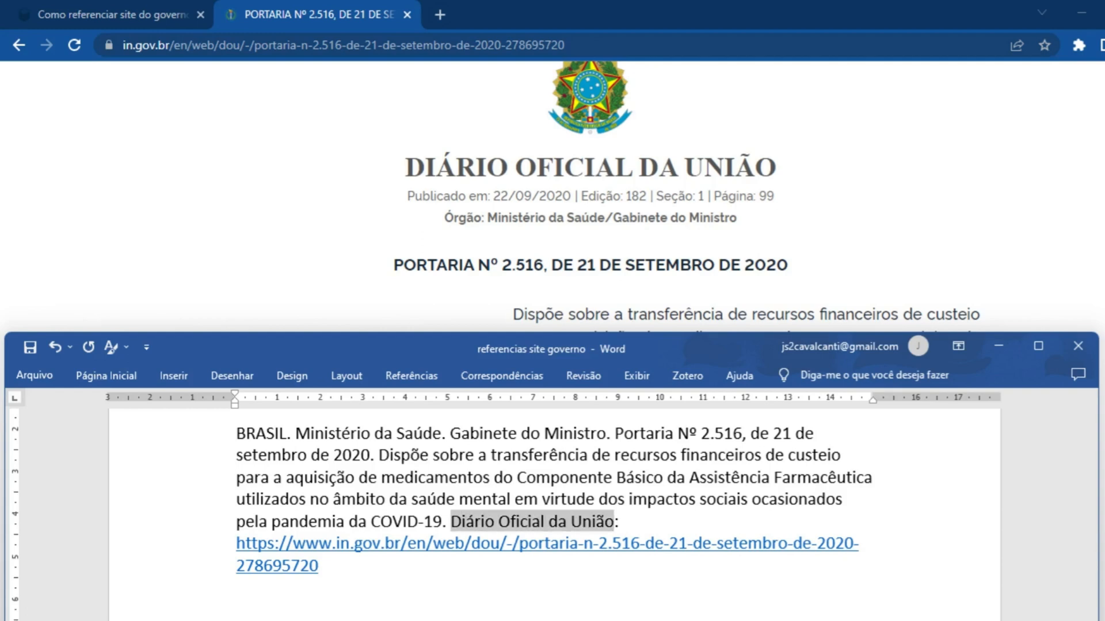
{"action": "key", "text": "ctrl+n"}
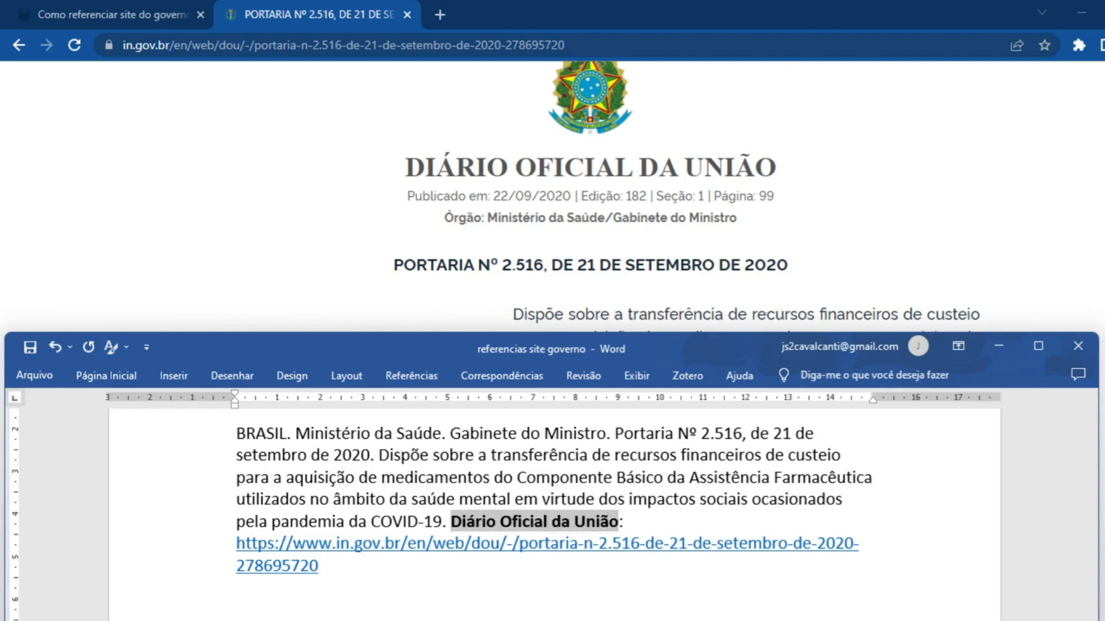
Add "seção 1," after "Diário Oficial da União:" in the reference
{"action": "key", "text": "End"}
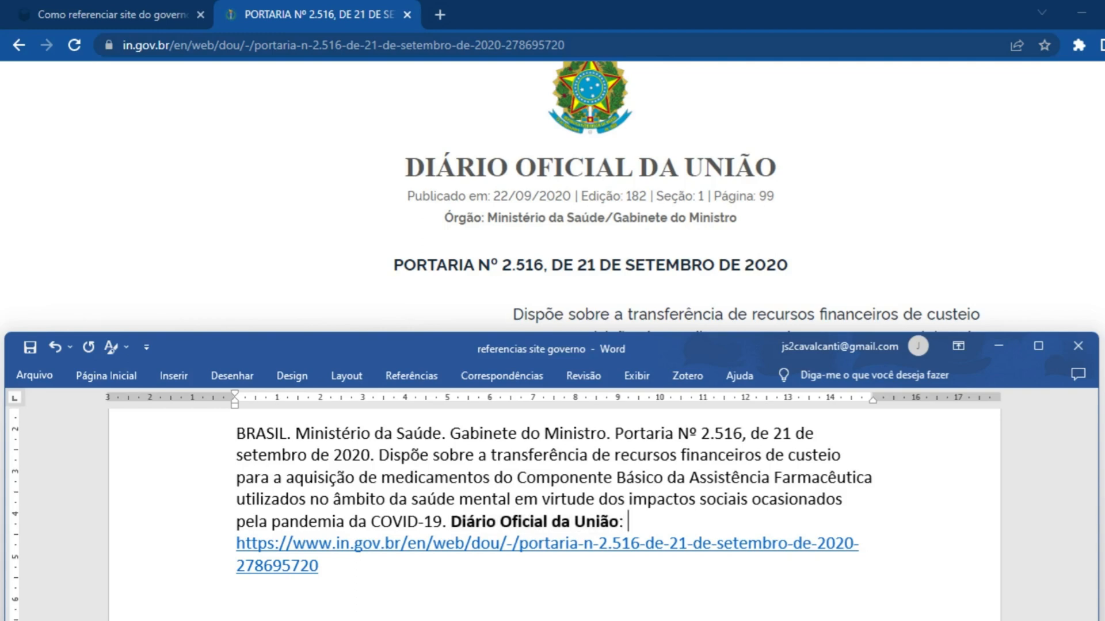
{"action": "type", "text": "seção 1,"}
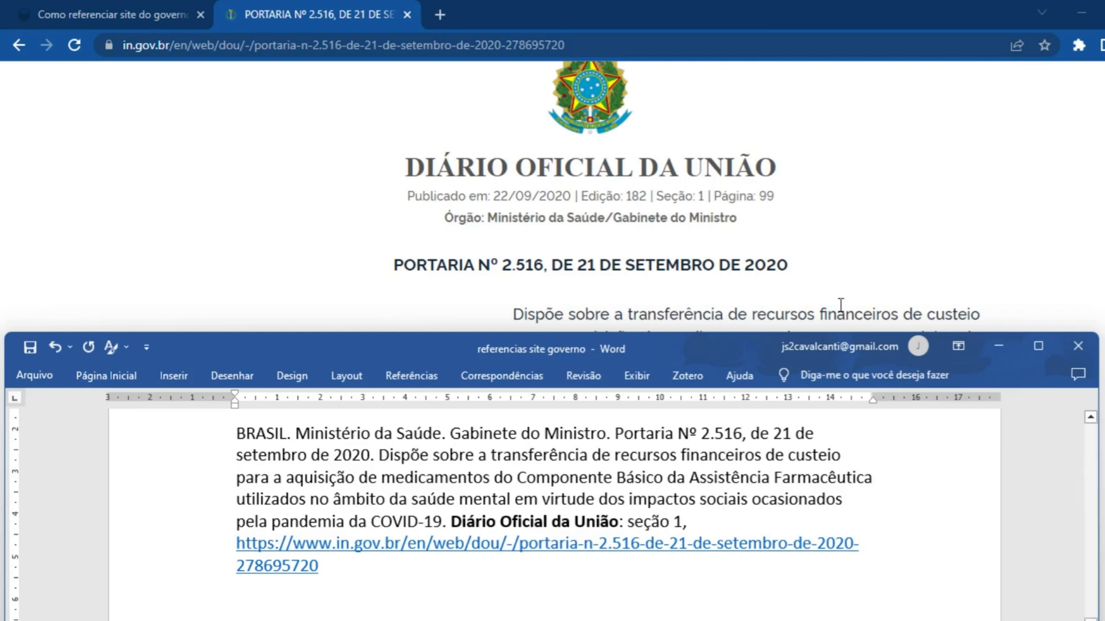
Search the portaria page in the browser for "brasília" to look for a place of publication, and close the search
{"action": "left_click", "coordinate": [872, 249]}
{"action": "scroll", "coordinate": [873, 249], "scroll_direction": "down", "scroll_amount": 8}
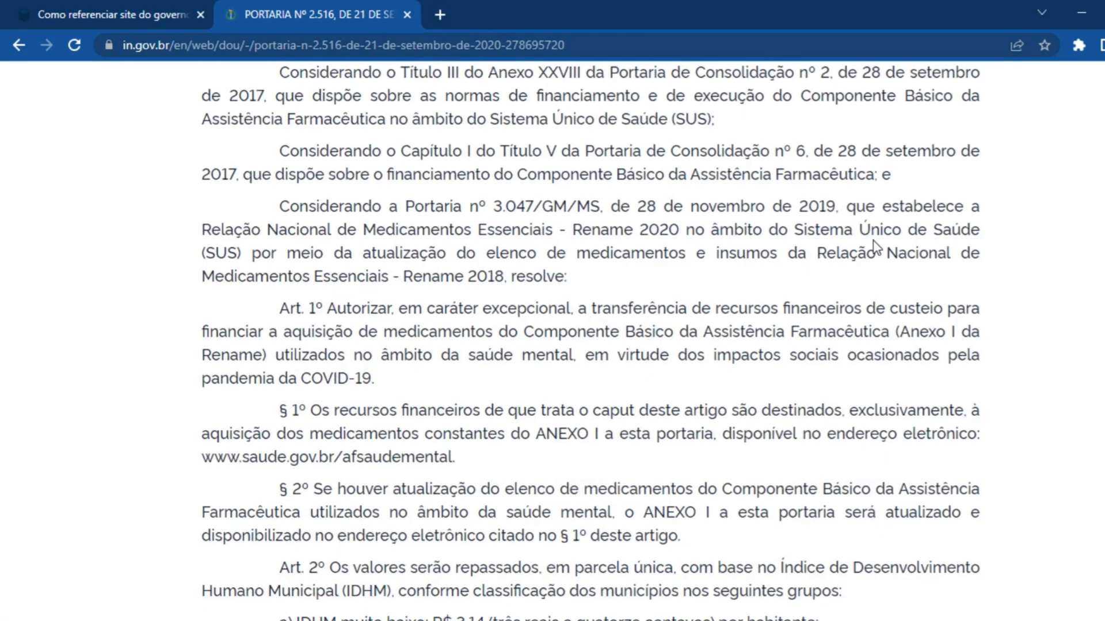
{"action": "key", "text": "ctrl+f"}
{"action": "type", "text": "brasilia"}
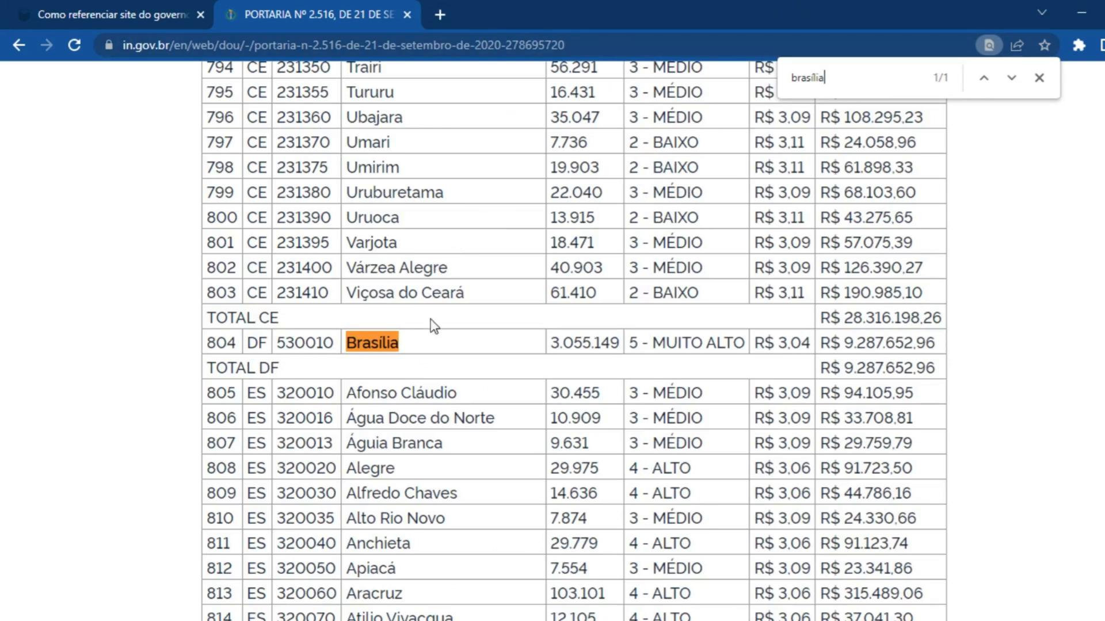
{"action": "scroll", "coordinate": [701, 382], "scroll_direction": "up", "scroll_amount": 20}
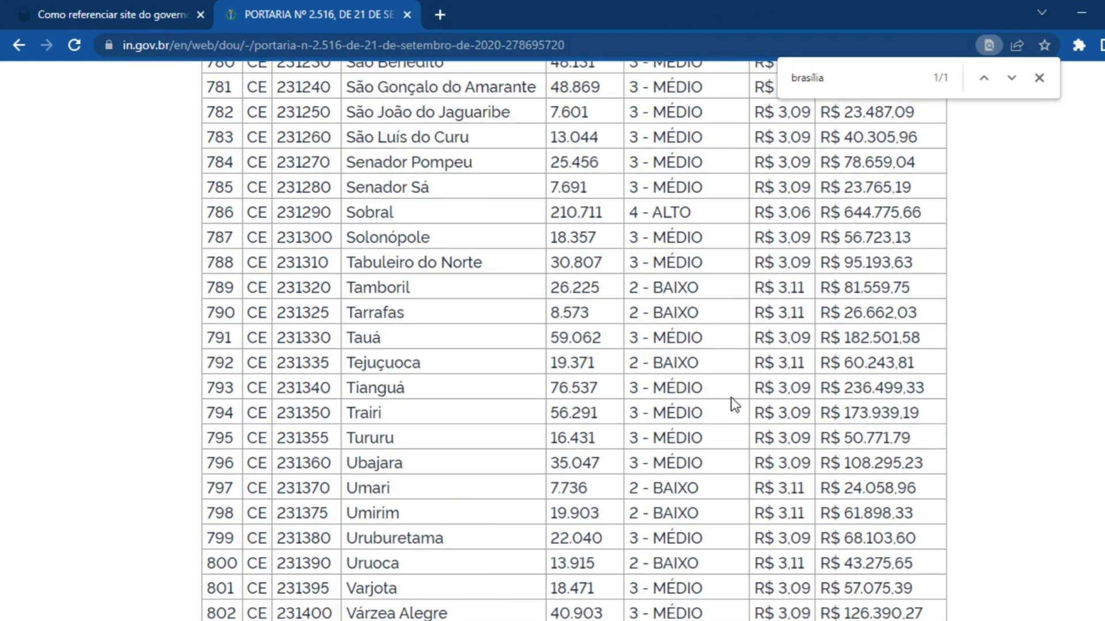
{"action": "scroll", "coordinate": [575, 339], "scroll_direction": "up", "scroll_amount": 20}
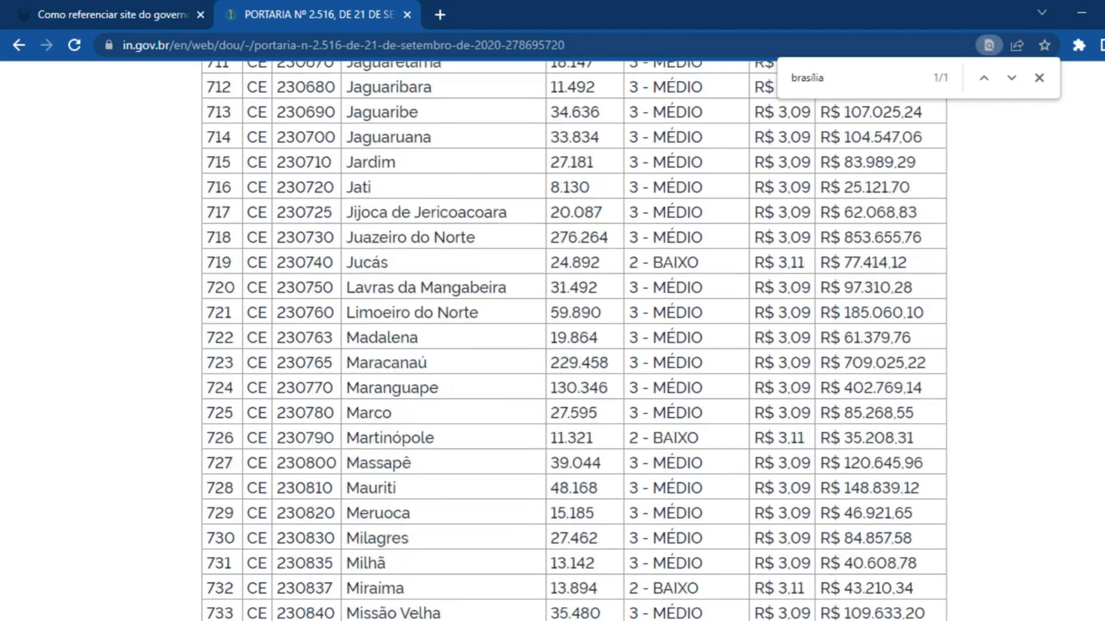
{"action": "scroll", "coordinate": [964, 325], "scroll_direction": "up", "scroll_amount": 3}
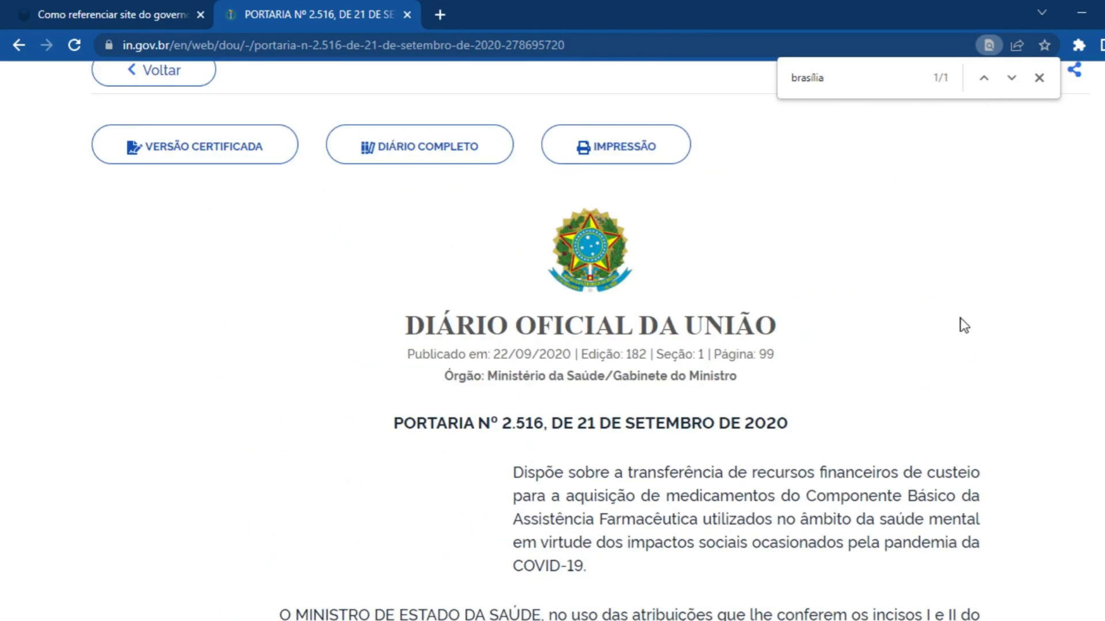
{"action": "key", "text": "alt+Tab"}
{"action": "left_click", "coordinate": [1039, 78]}
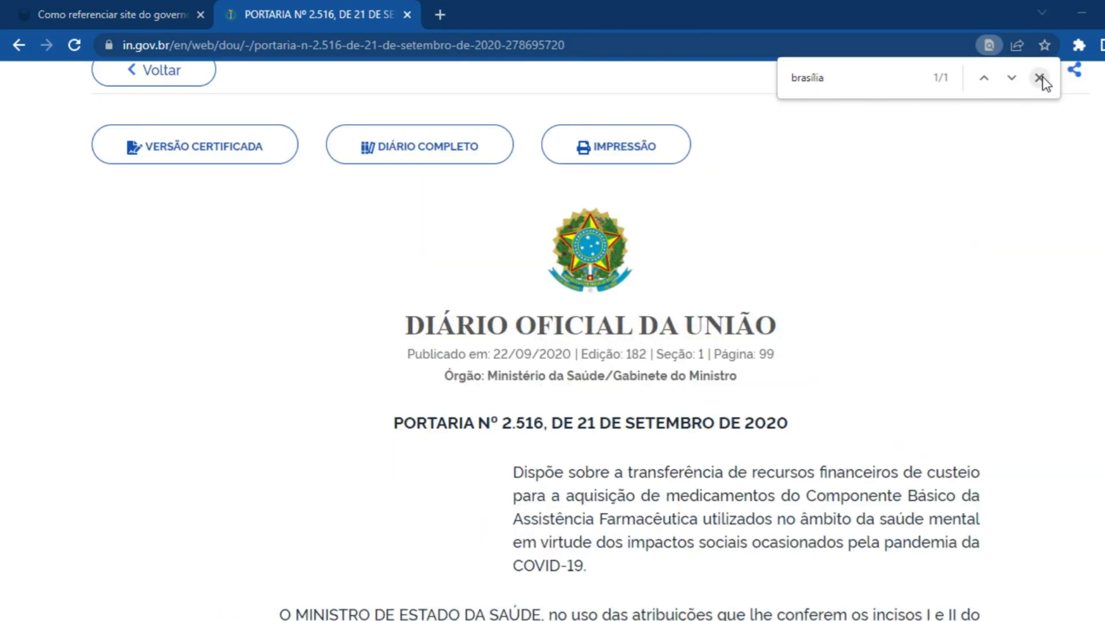
Switch to Word and insert "[s. l.]" after "seção 1," in the reference
{"action": "key", "text": "alt+Tab"}
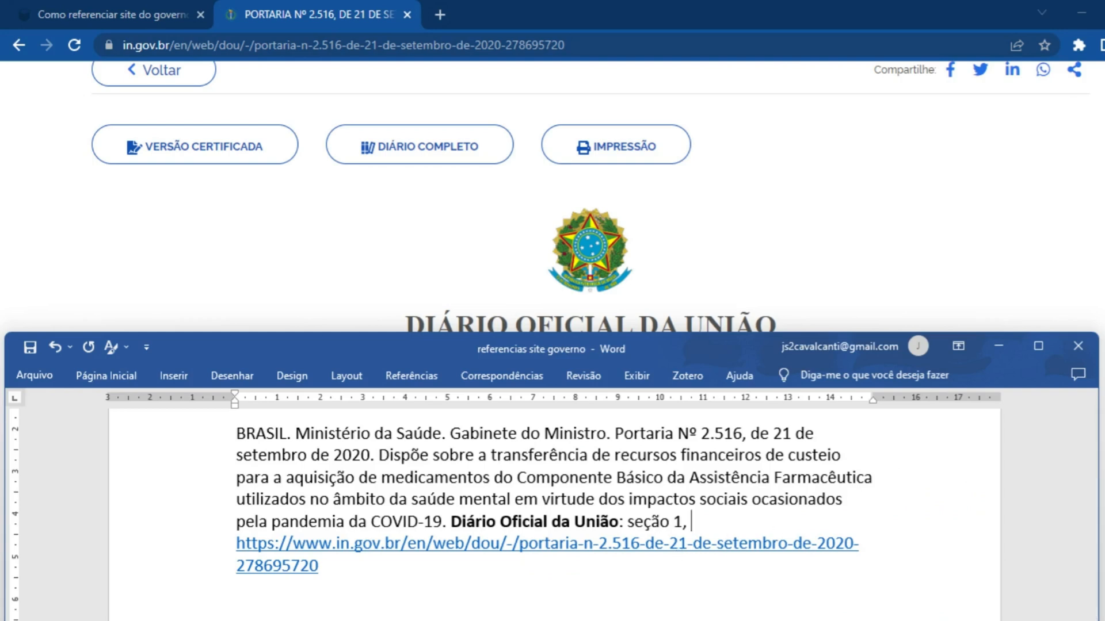
{"action": "type", "text": "[s"}
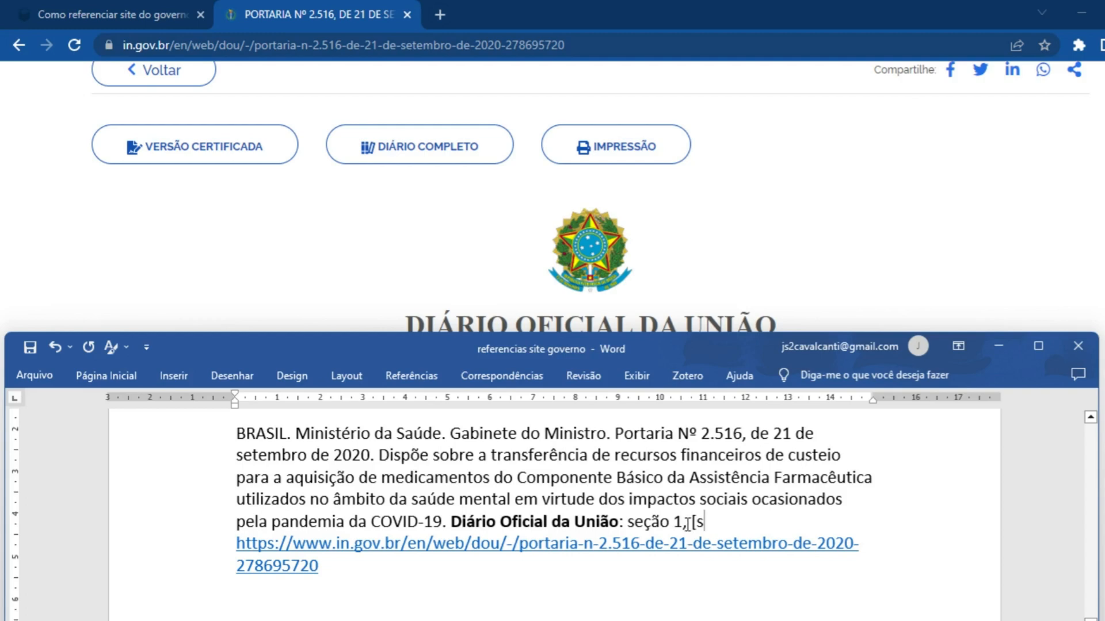
{"action": "type", "text": ". "}
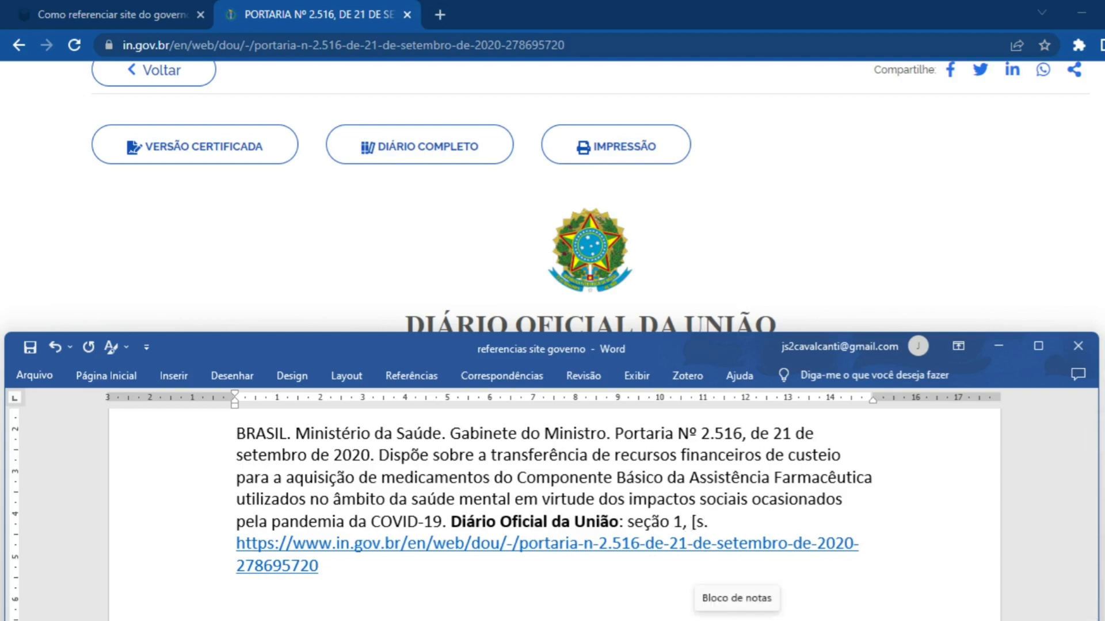
{"action": "type", "text": "l.]"}
Italicize "s. l." inside the brackets and add a comma after the closing bracket
{"action": "key", "text": "Left"}
{"action": "key", "text": "shift+Left"}
{"action": "key", "text": "shift+Left"}
{"action": "key", "text": "shift+Left"}
{"action": "key", "text": "shift+Left"}
{"action": "key", "text": "shift+Left"}
{"action": "key", "text": "ctrl+i"}
{"action": "left_click", "coordinate": [740, 522]}
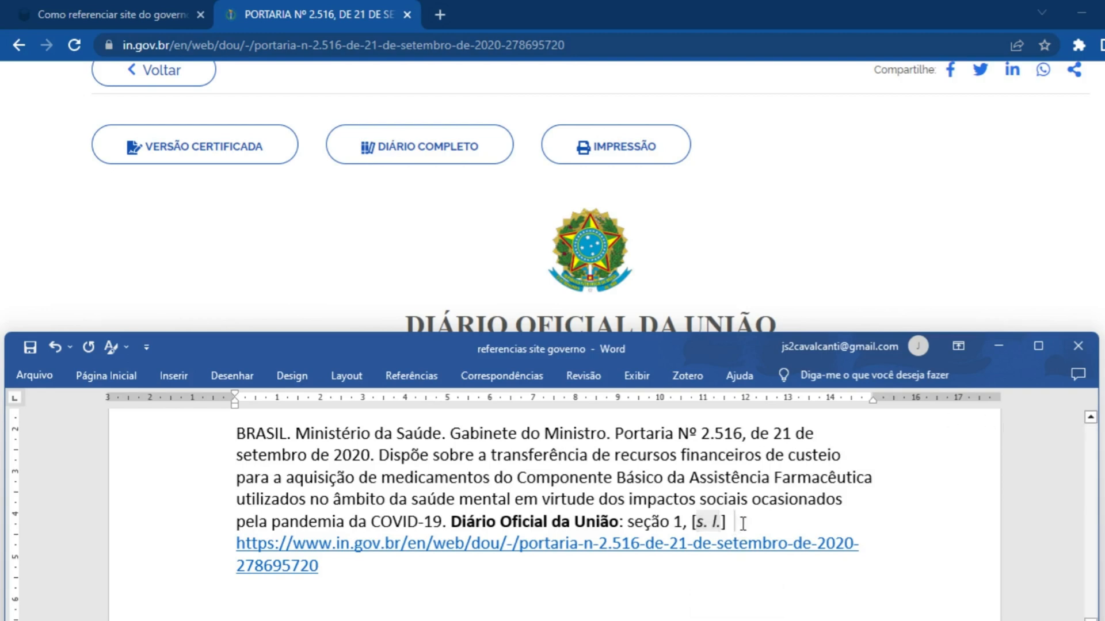
{"action": "key", "text": "Delete"}
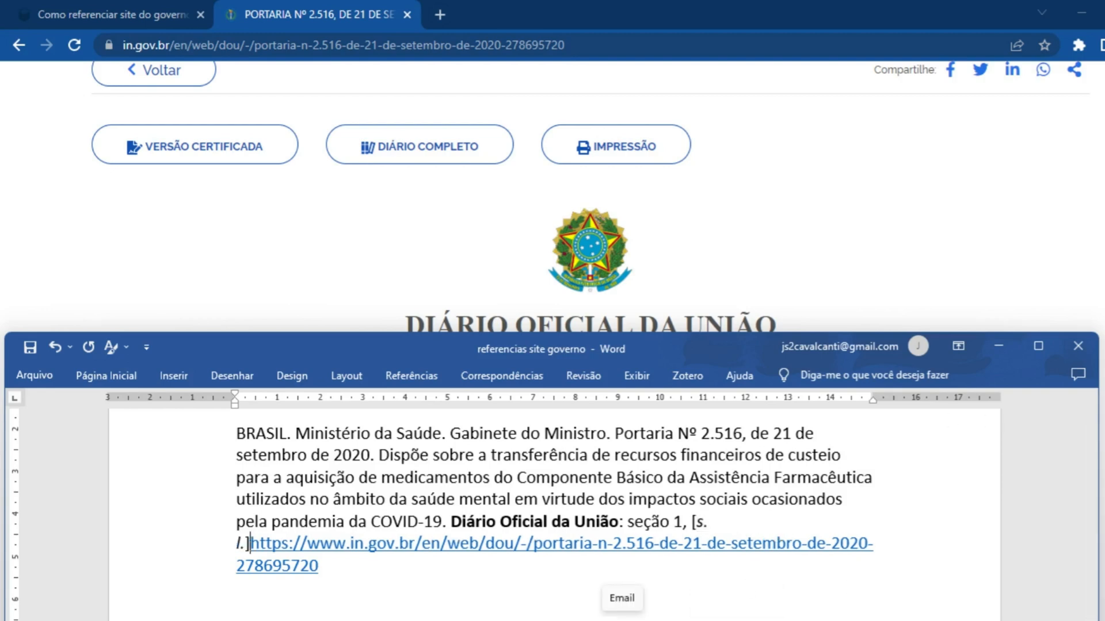
{"action": "type", "text": ","}
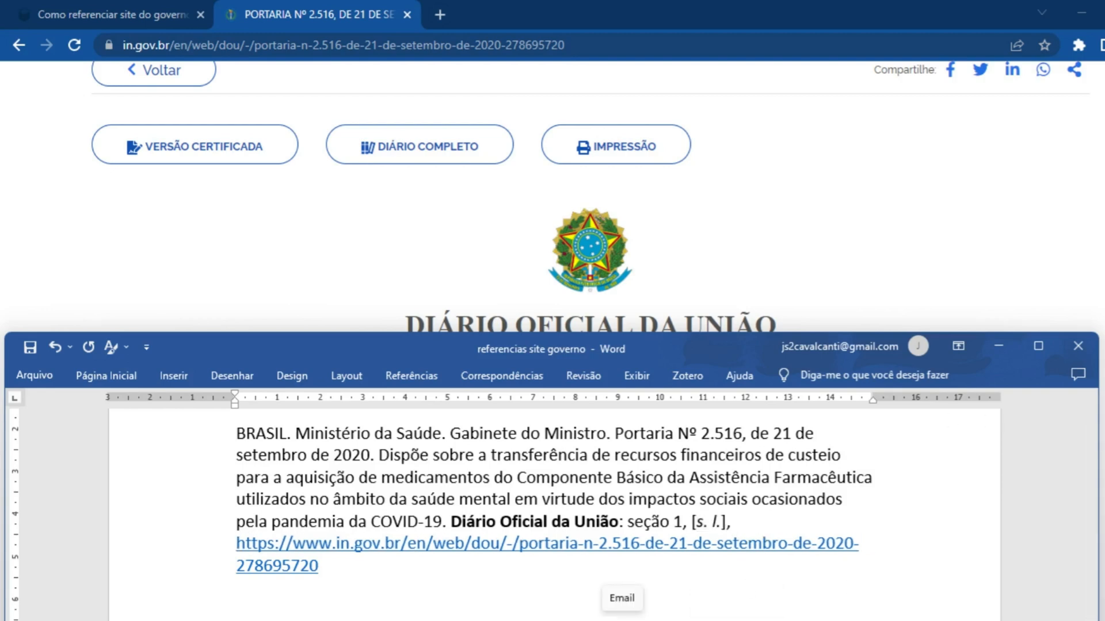
Add the edition and page from the Diário Oficial heading after "[s. l.]," as "n. 182, p. 99"
{"action": "scroll", "coordinate": [709, 322], "scroll_direction": "down", "scroll_amount": 3}
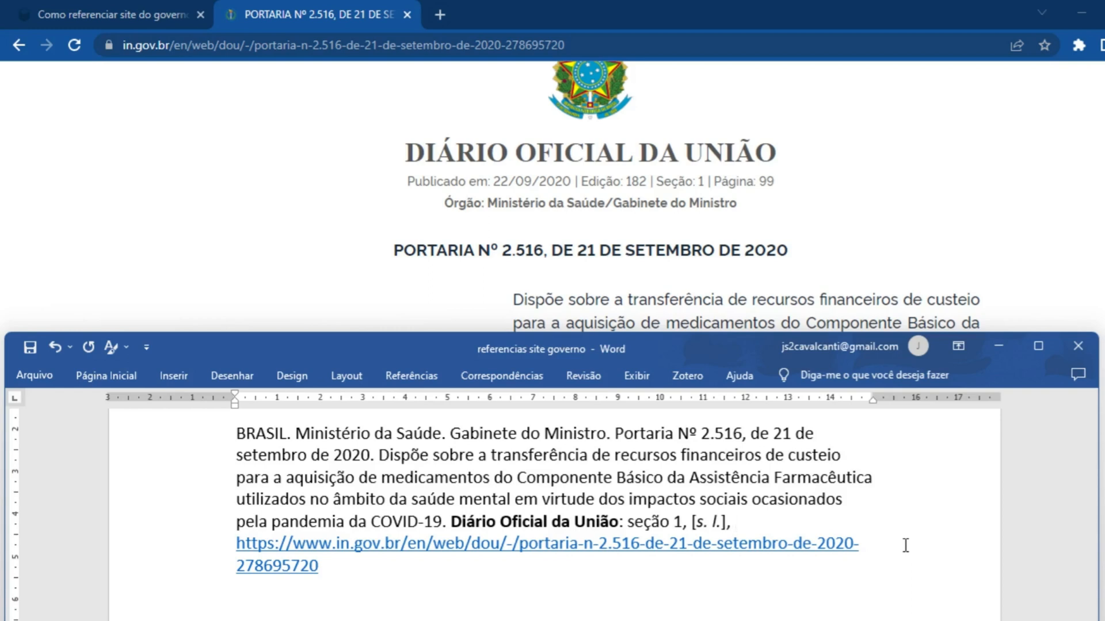
{"action": "type", "text": "n. 182, "}
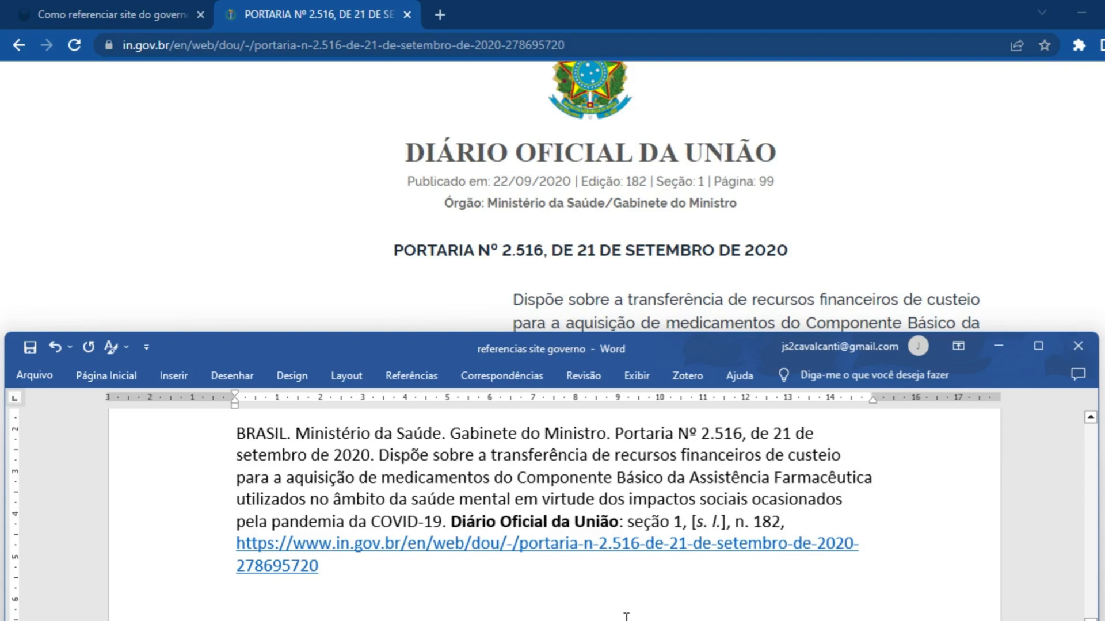
{"action": "type", "text": "p. 9"}
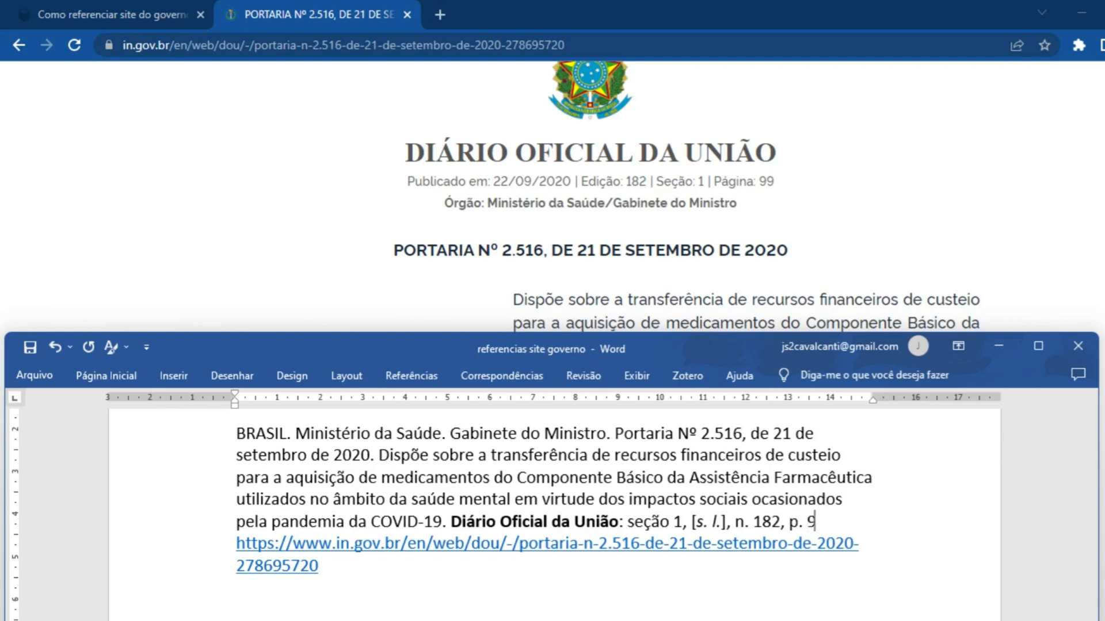
{"action": "type", "text": "9, "}
{"action": "type", "text": "22"}
{"action": "type", "text": " se"}
{"action": "type", "text": "t."}
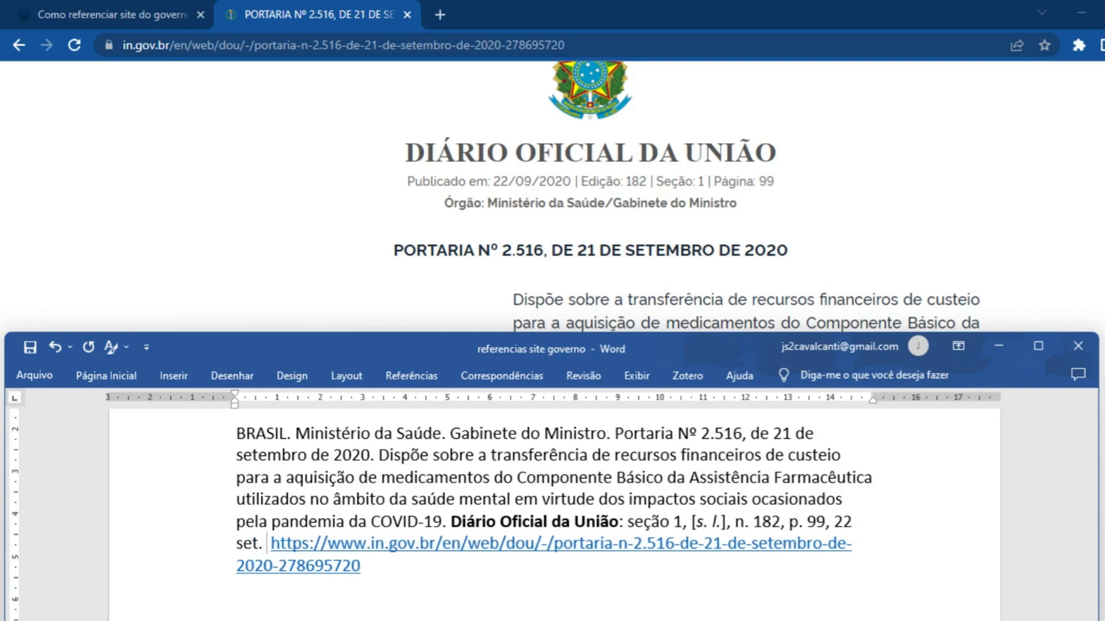
{"action": "type", "text": " 2020."}
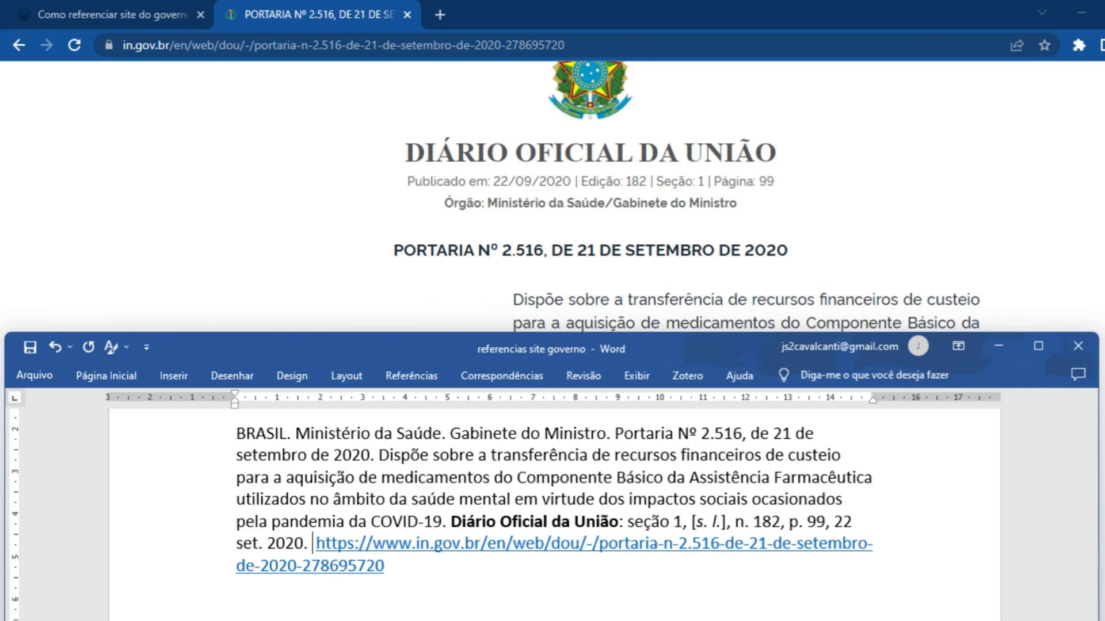
Insert "Disponível em:" before the link and ". Acesso em: 5 abr. 2023." after it
{"action": "type", "text": "Disponível"}
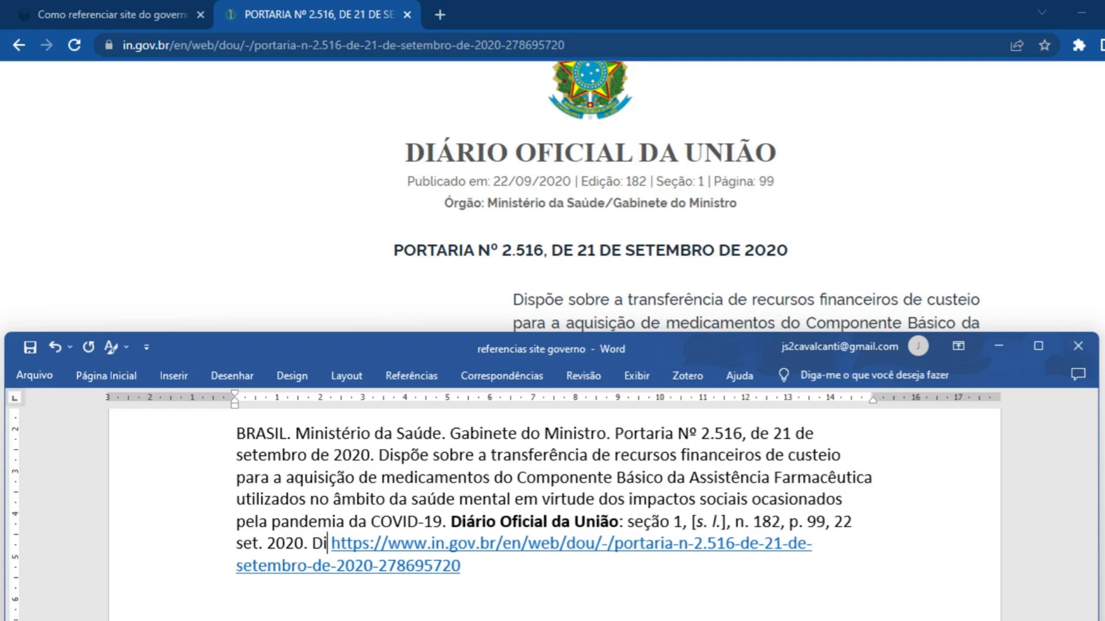
{"action": "type", "text": " em: "}
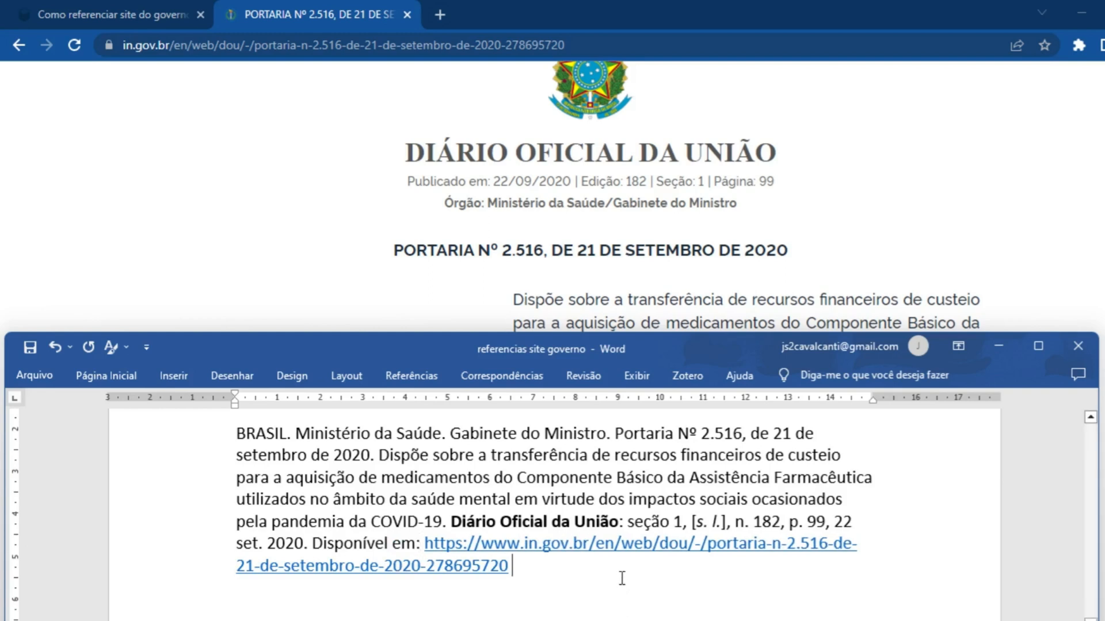
{"action": "type", "text": ". Aces"}
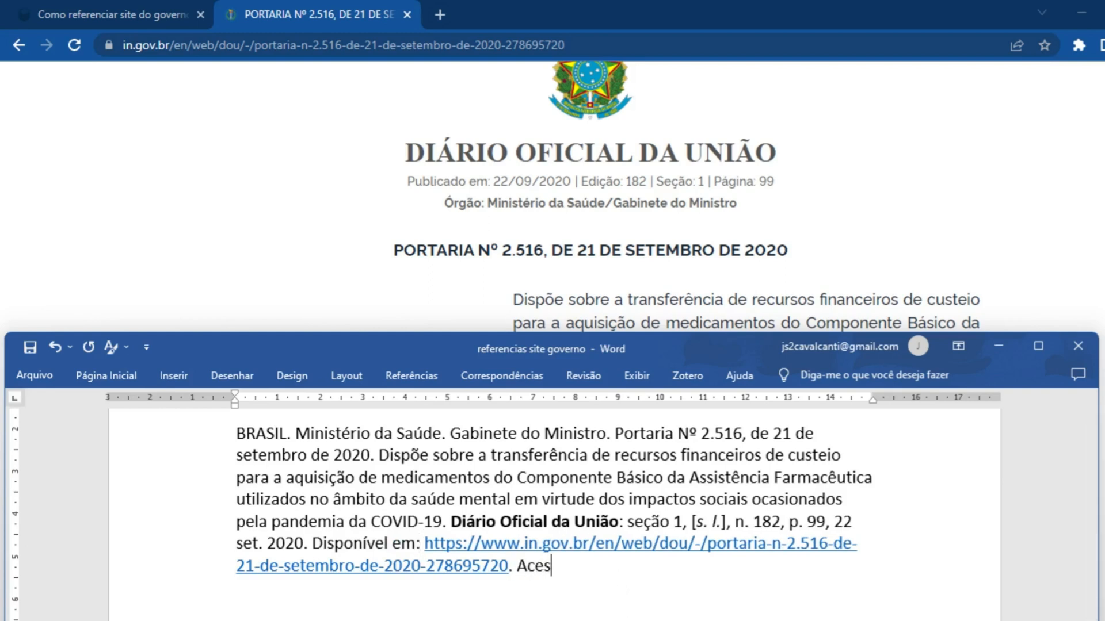
{"action": "type", "text": "so em: 5 a"}
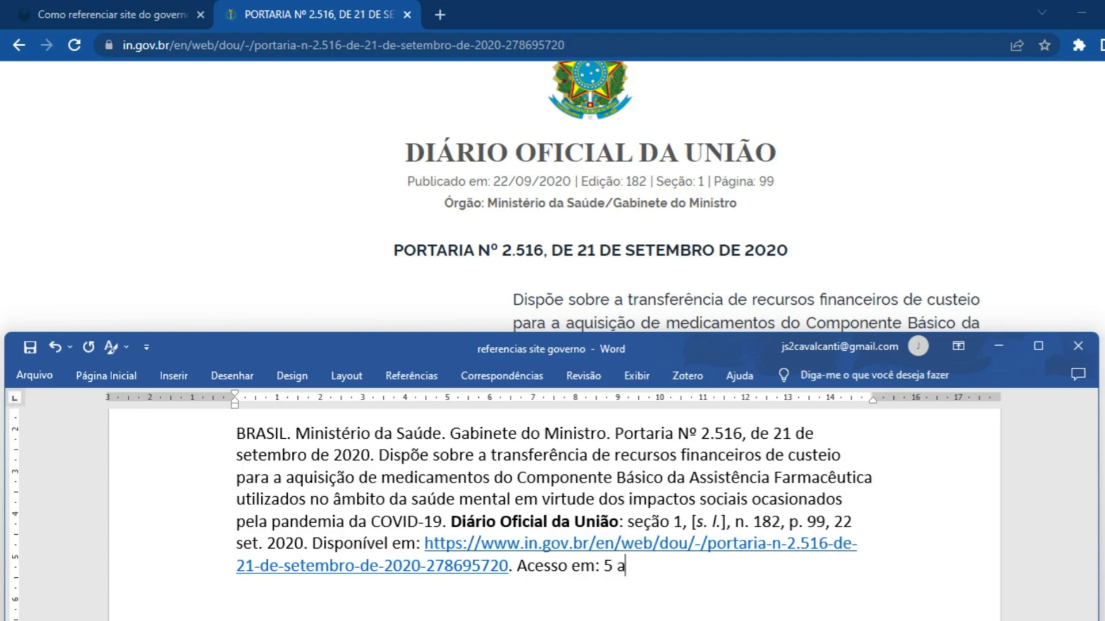
{"action": "type", "text": "br. 2023."}
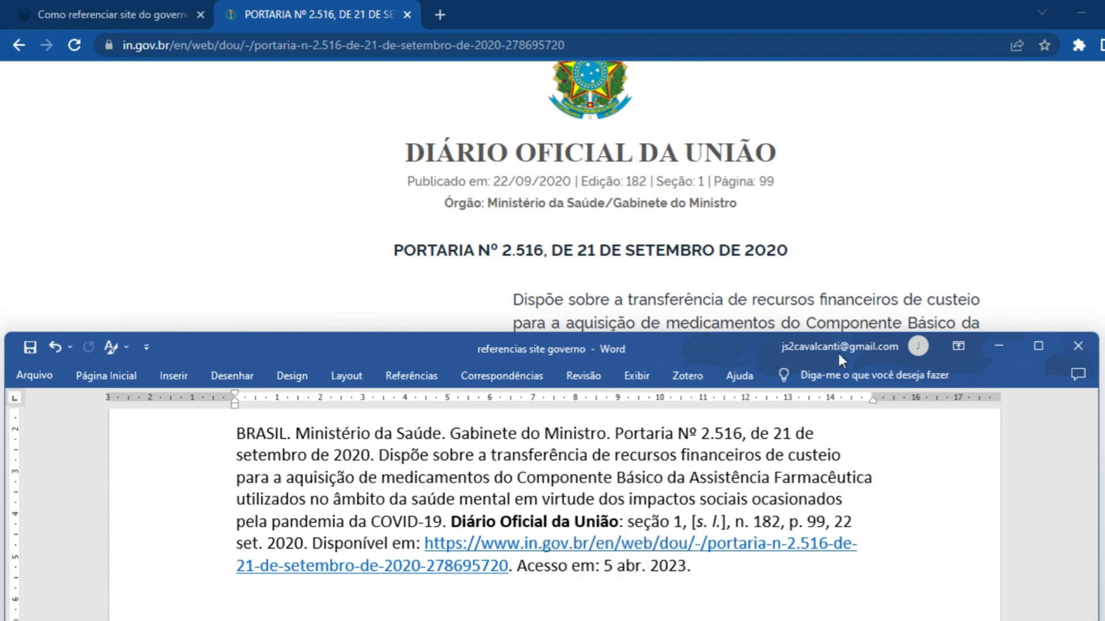
Return the browser to the infonormas article, and give the Word reference's link automatic font colour without underline
{"action": "left_click", "coordinate": [118, 15]}
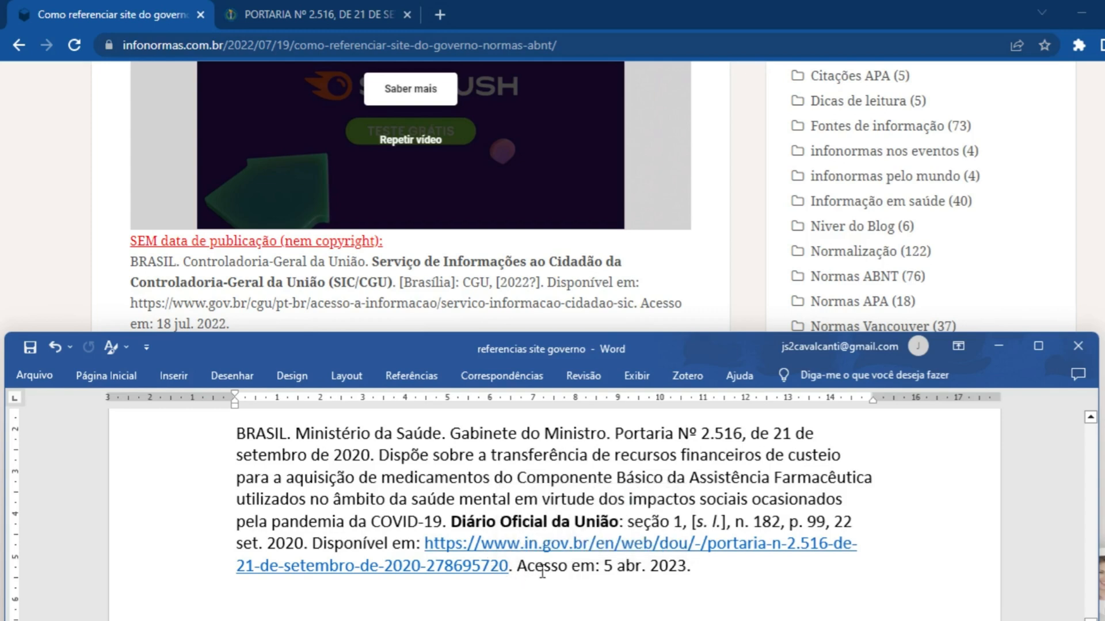
{"action": "left_click", "coordinate": [510, 569]}
{"action": "left_click", "coordinate": [427, 547]}
{"action": "left_click", "coordinate": [508, 570], "text": "shift"}
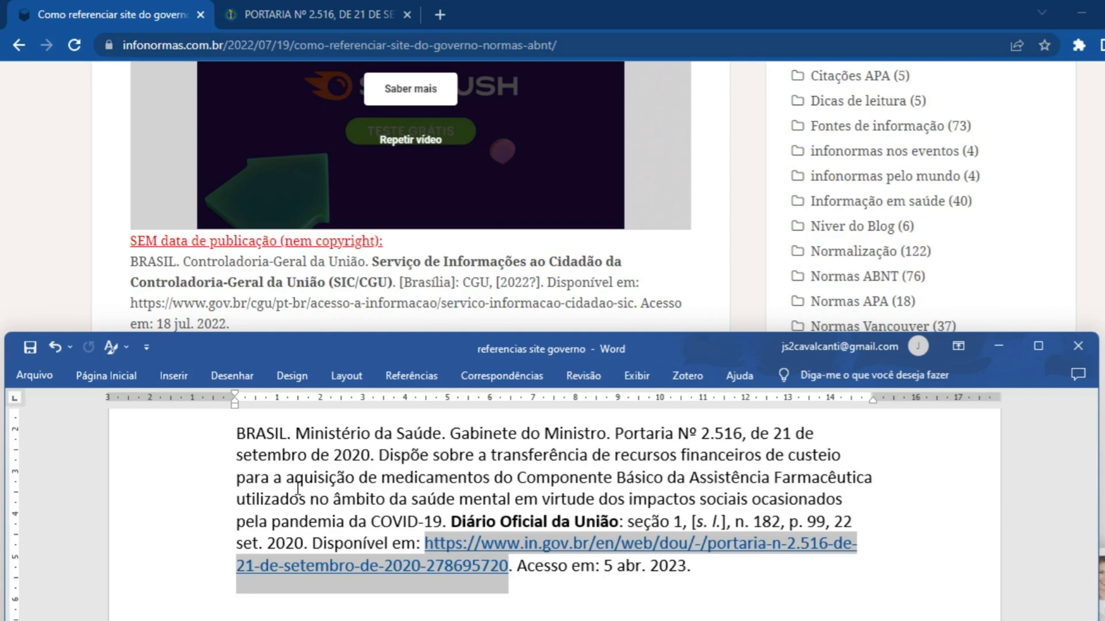
{"action": "left_click", "coordinate": [118, 378]}
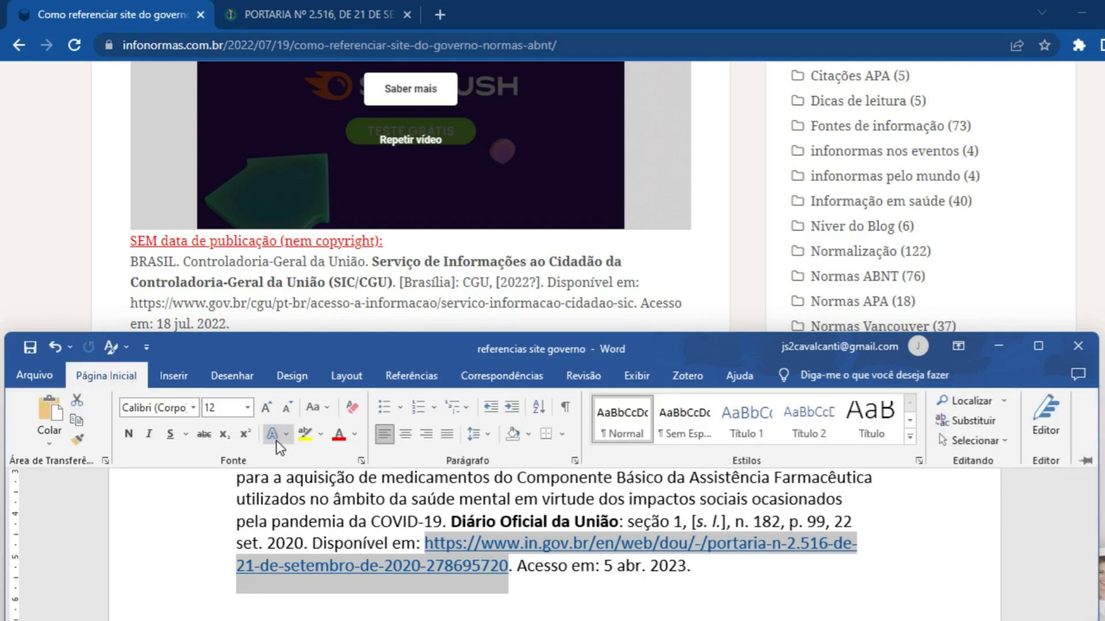
{"action": "left_click", "coordinate": [173, 435]}
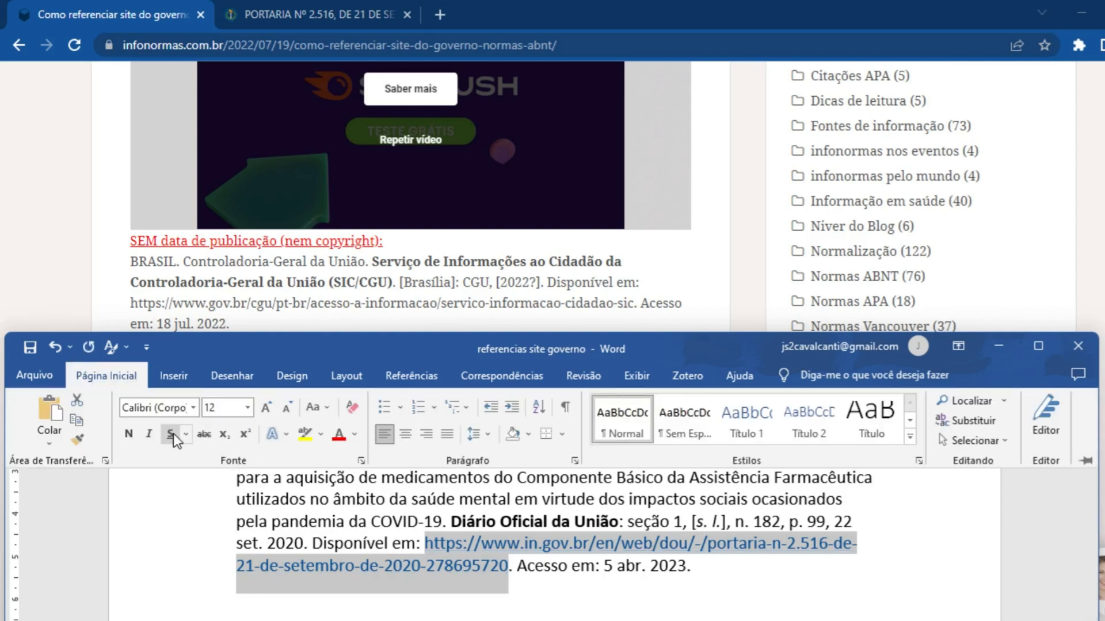
{"action": "left_click", "coordinate": [354, 439]}
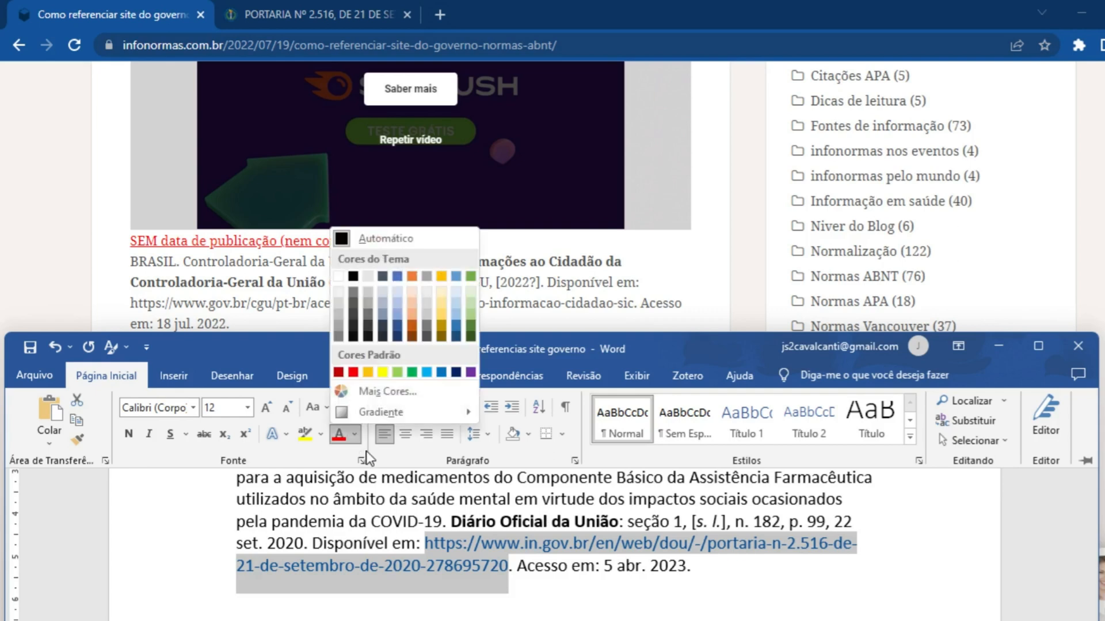
{"action": "left_click", "coordinate": [387, 233]}
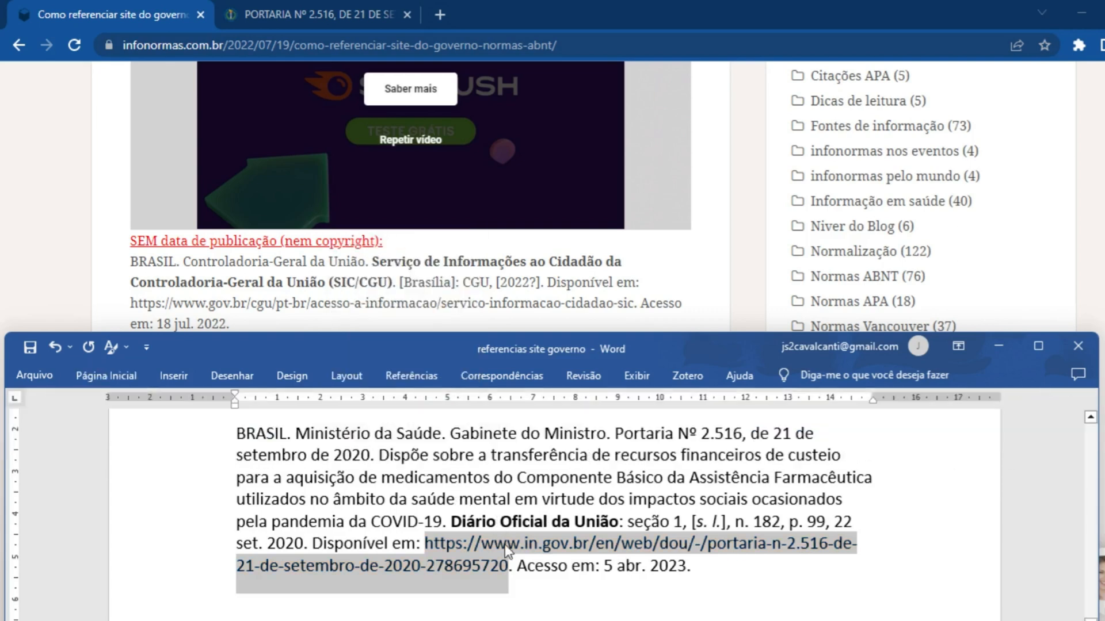
Give the link in the "SEM data de publicação (nem copyright)" reference automatic font colour without underline
{"action": "left_click", "coordinate": [534, 567]}
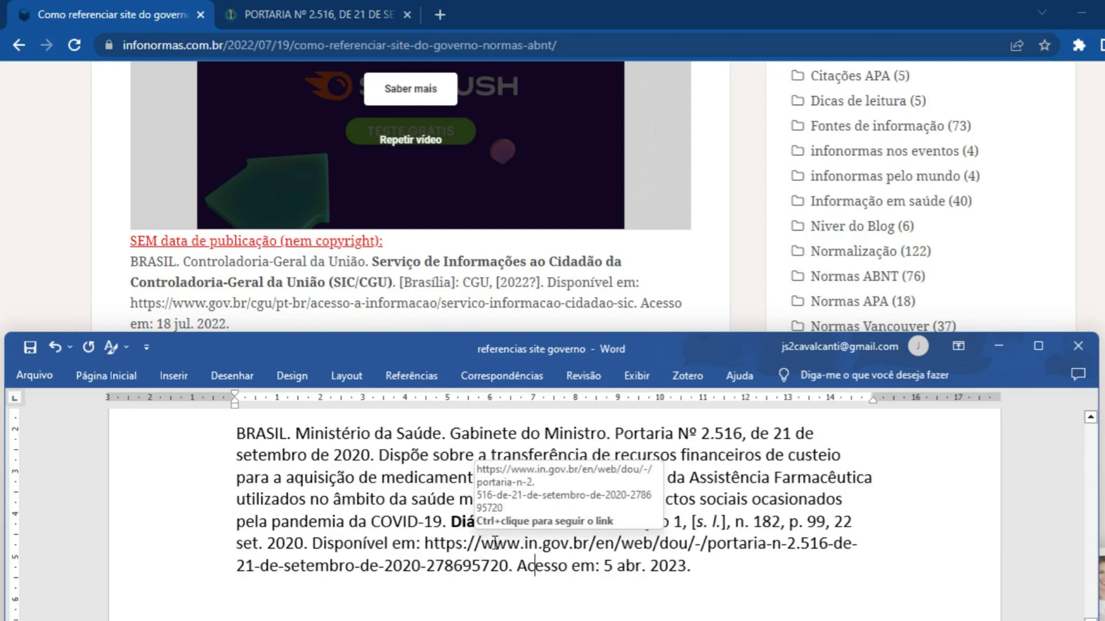
{"action": "scroll", "coordinate": [486, 545], "scroll_direction": "up", "scroll_amount": 5}
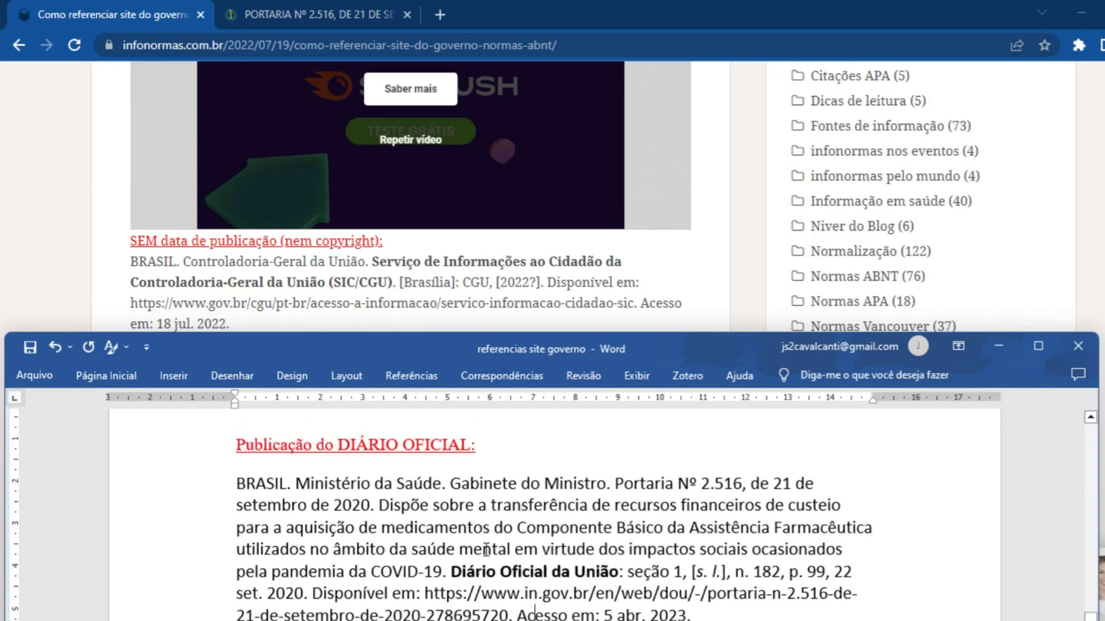
{"action": "scroll", "coordinate": [485, 551], "scroll_direction": "down", "scroll_amount": 5}
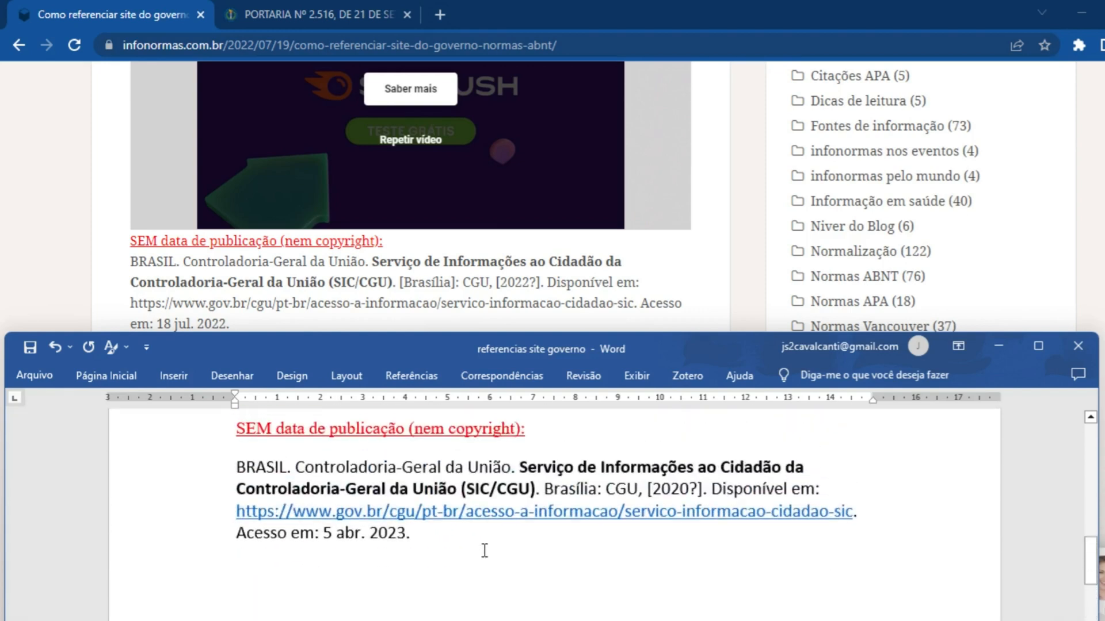
{"action": "left_click_drag", "start_coordinate": [381, 578], "coordinate": [858, 570]}
{"action": "key", "text": "ctrl+s"}
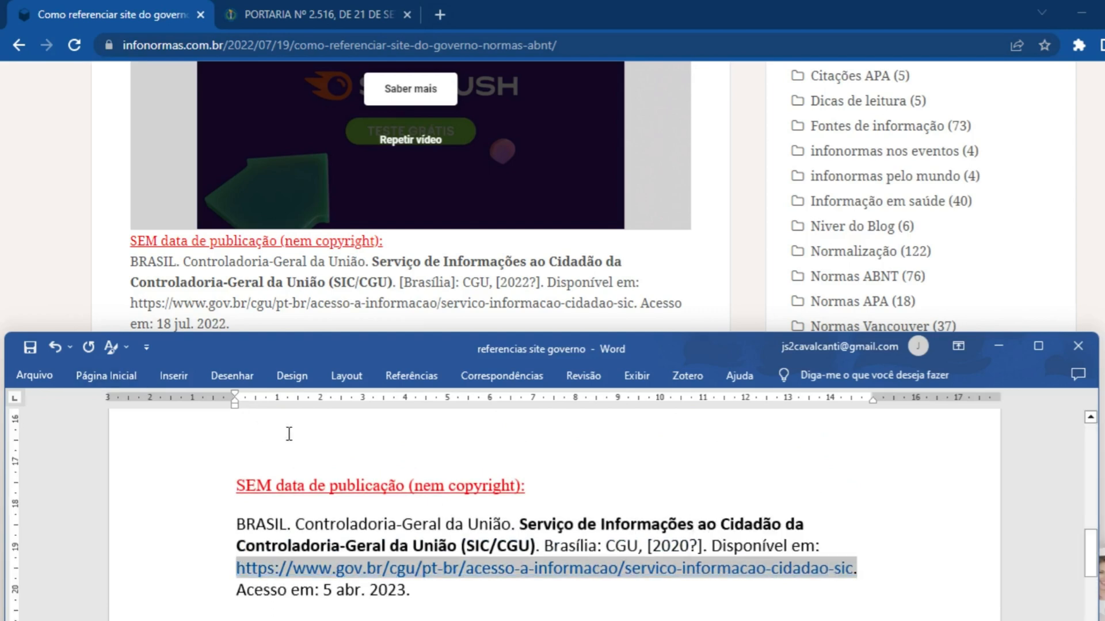
{"action": "left_click", "coordinate": [106, 375]}
{"action": "left_click", "coordinate": [344, 436]}
Format the link in the Janssen vaccine reference with automatic font colour and no underline
{"action": "scroll", "coordinate": [494, 554], "scroll_direction": "up", "scroll_amount": 5}
{"action": "left_click_drag", "start_coordinate": [479, 557], "coordinate": [469, 513]}
{"action": "left_click", "coordinate": [106, 376]}
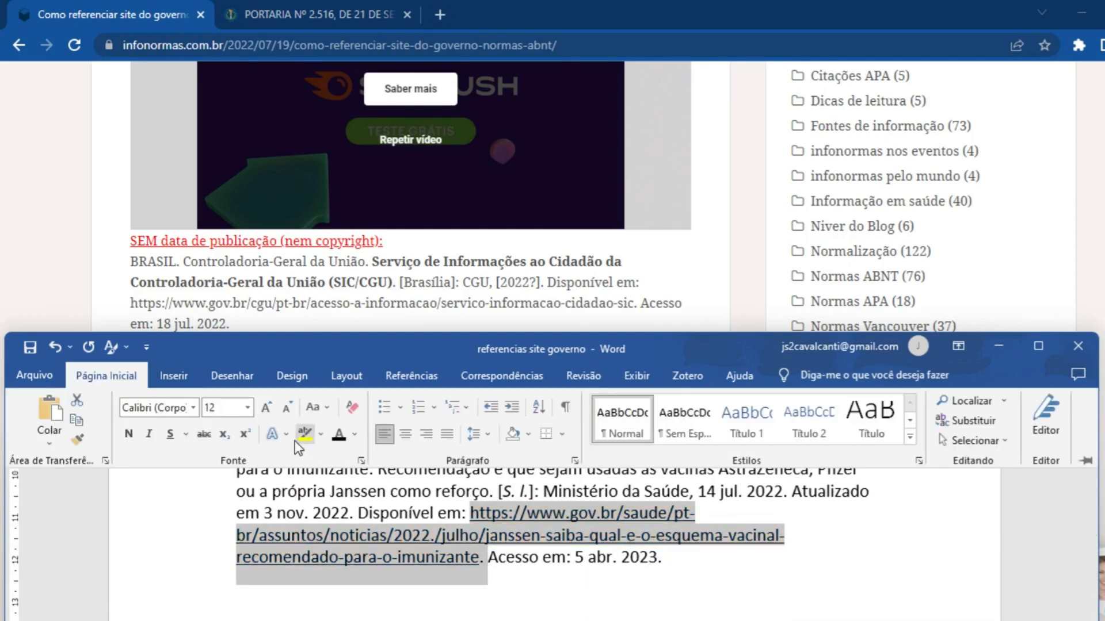
Remove the underline from the link in the "COM autor pessoa física" reference and set its font colour to automatic
{"action": "scroll", "coordinate": [397, 523], "scroll_direction": "up", "scroll_amount": 5}
{"action": "scroll", "coordinate": [397, 521], "scroll_direction": "up", "scroll_amount": 1}
{"action": "left_click", "coordinate": [398, 522]}
{"action": "left_click_drag", "start_coordinate": [602, 575], "coordinate": [394, 528]}
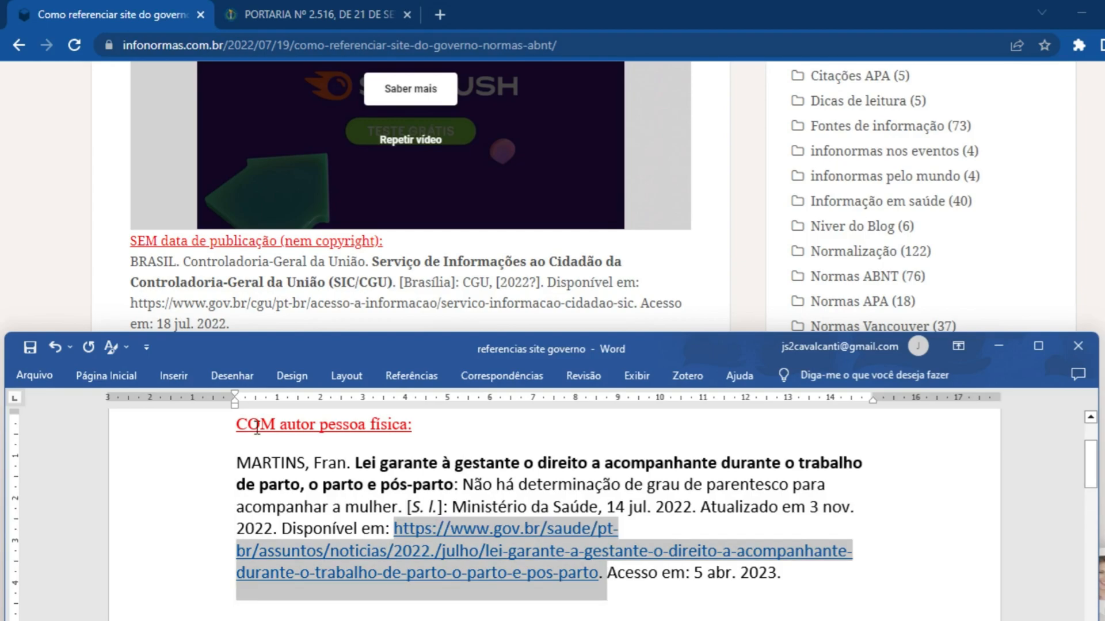
{"action": "key", "text": "ctrl+s"}
{"action": "left_click", "coordinate": [106, 376]}
{"action": "left_click", "coordinate": [339, 435]}
{"action": "left_click", "coordinate": [431, 509]}
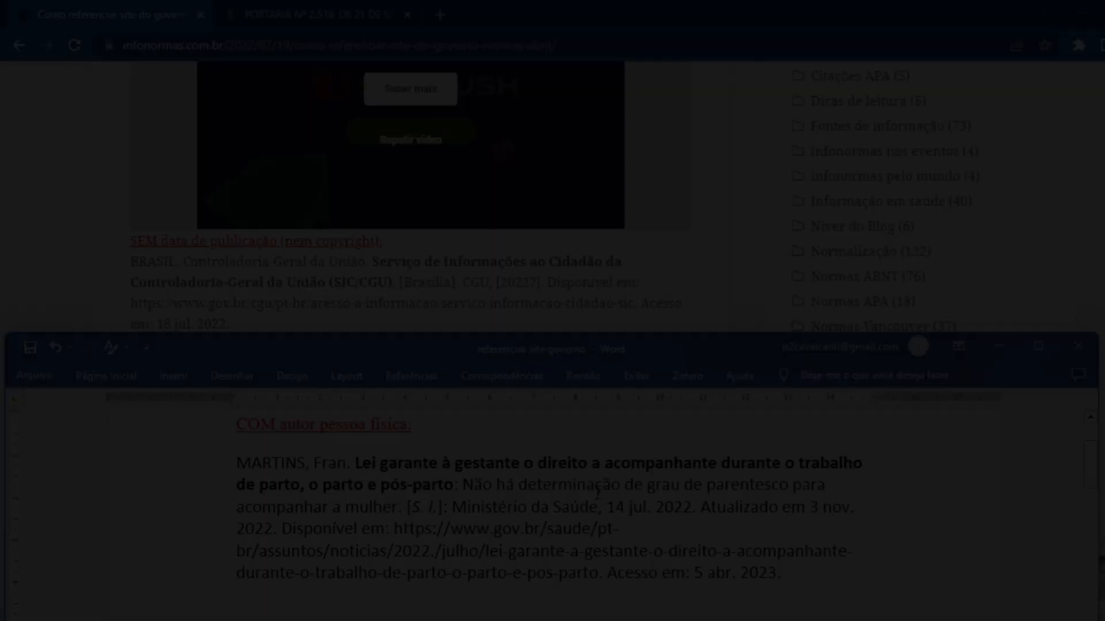